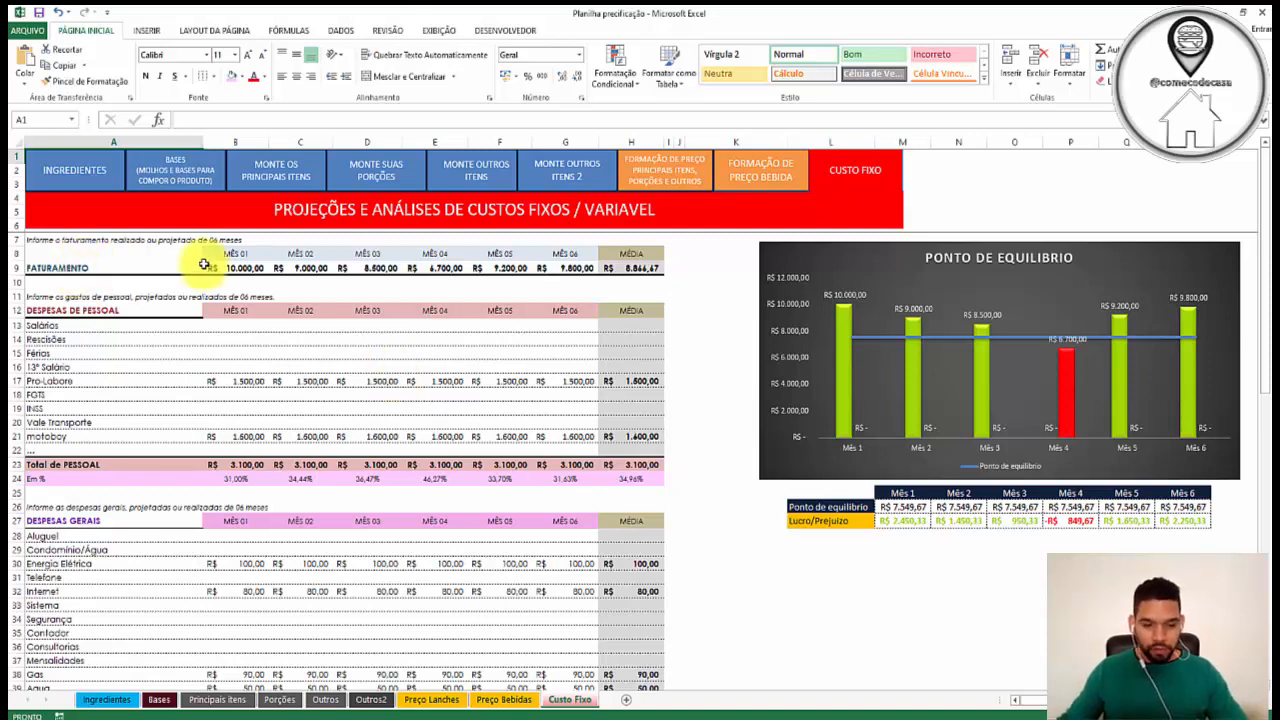
Step: Review the monthly revenue values from MÊS 01 to MÊS 06 and the average in the FATURAMENTO row
left_click_drag(248, 269, 558, 270)
left_click_drag(240, 268, 549, 269)
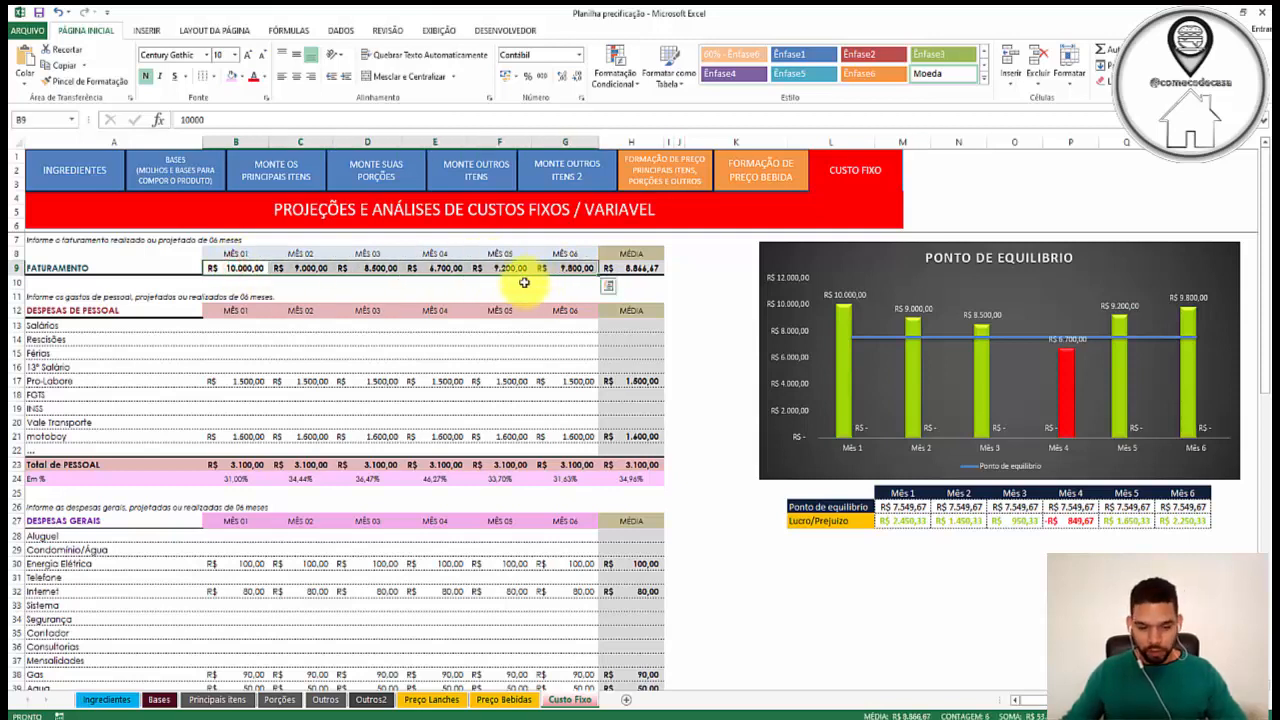
left_click(243, 268)
left_click(298, 268)
left_click(370, 270)
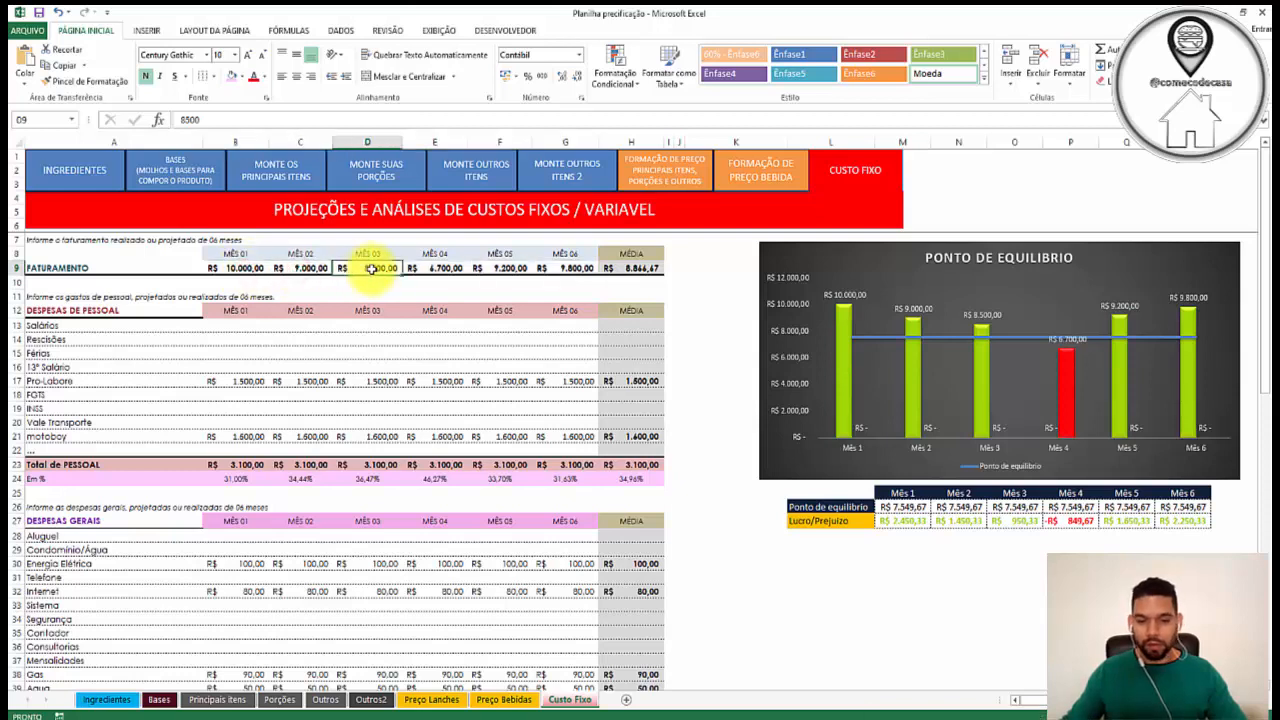
left_click(452, 270)
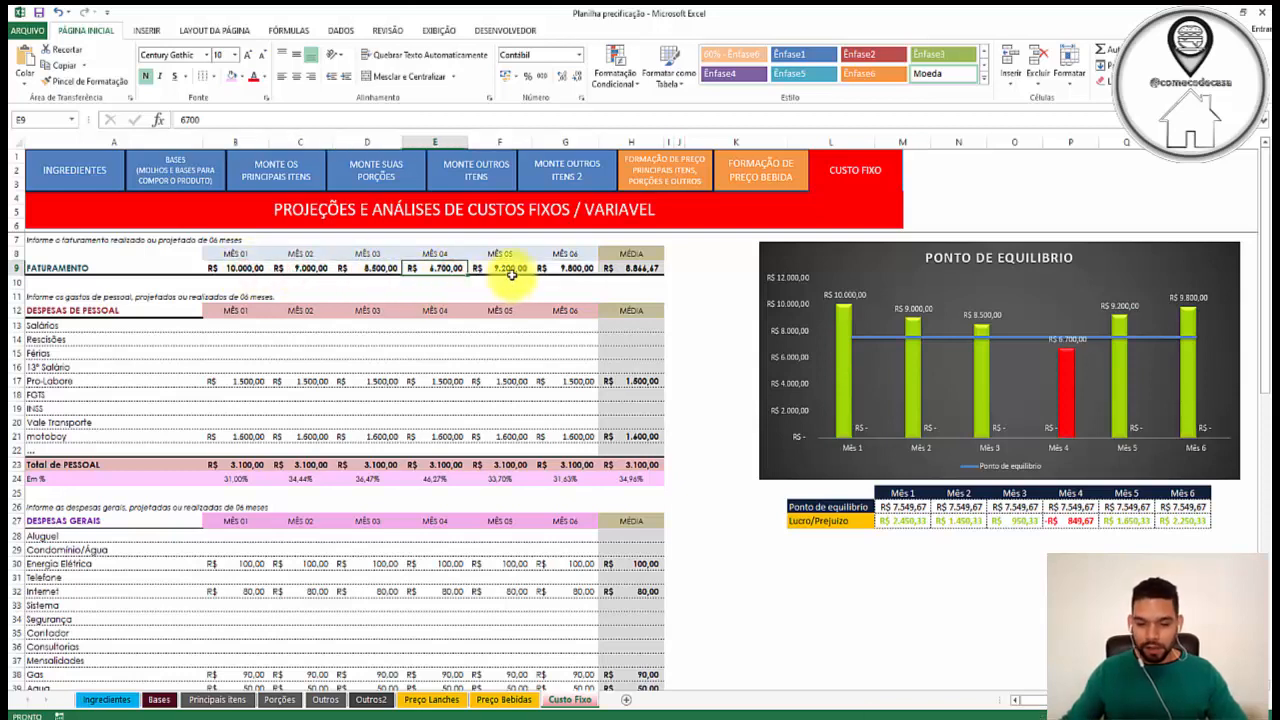
left_click(512, 268)
left_click(565, 272)
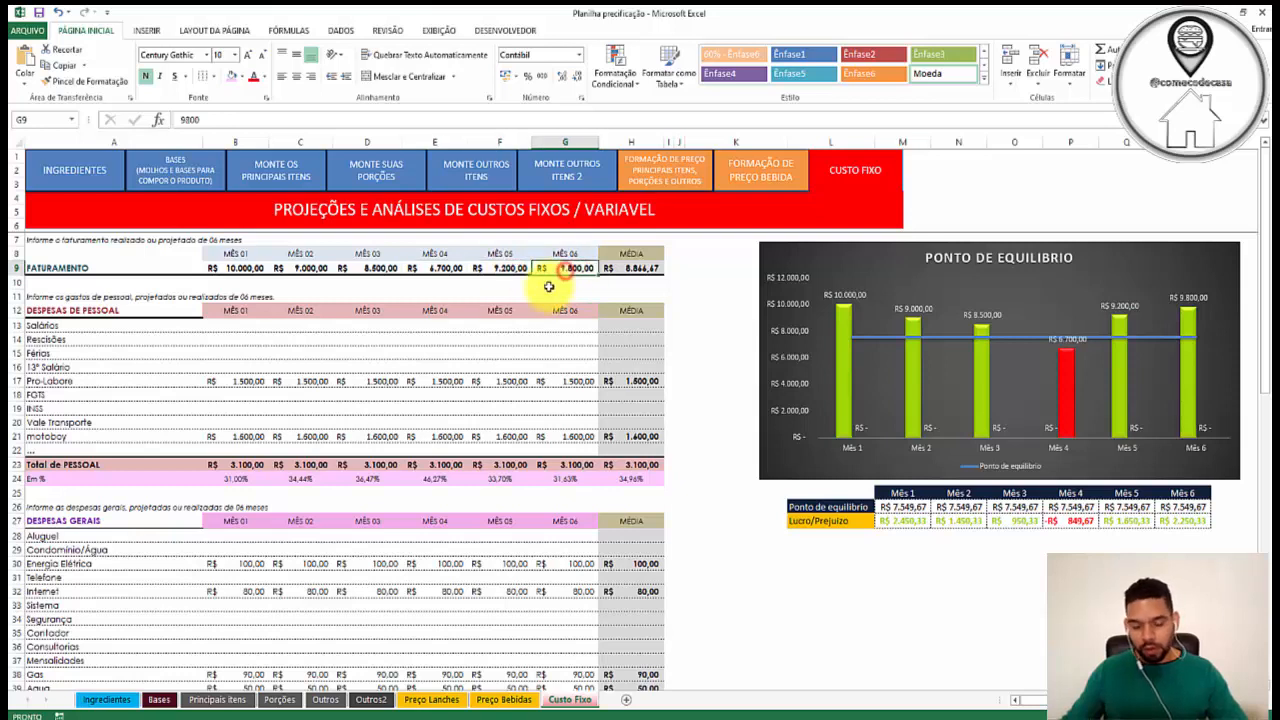
left_click(625, 269)
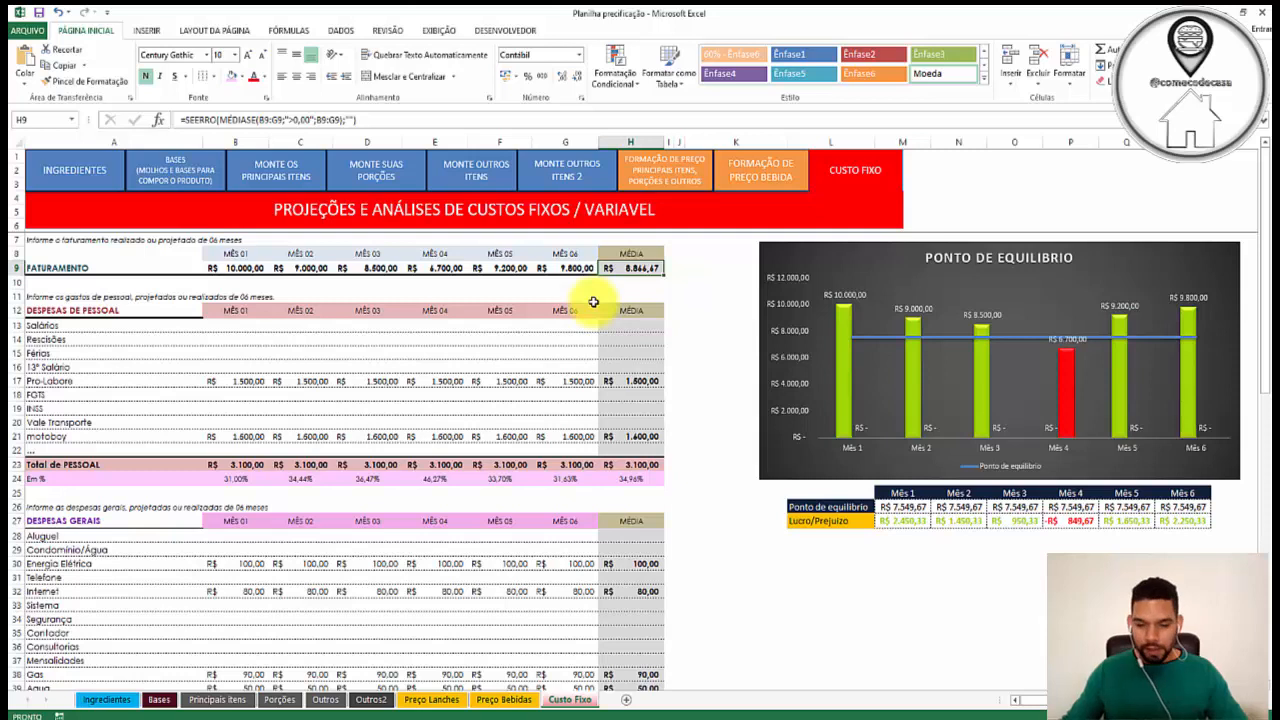
Step: Set the MÊS 01 revenue in the FATURAMENTO row to 9000
left_click(258, 266)
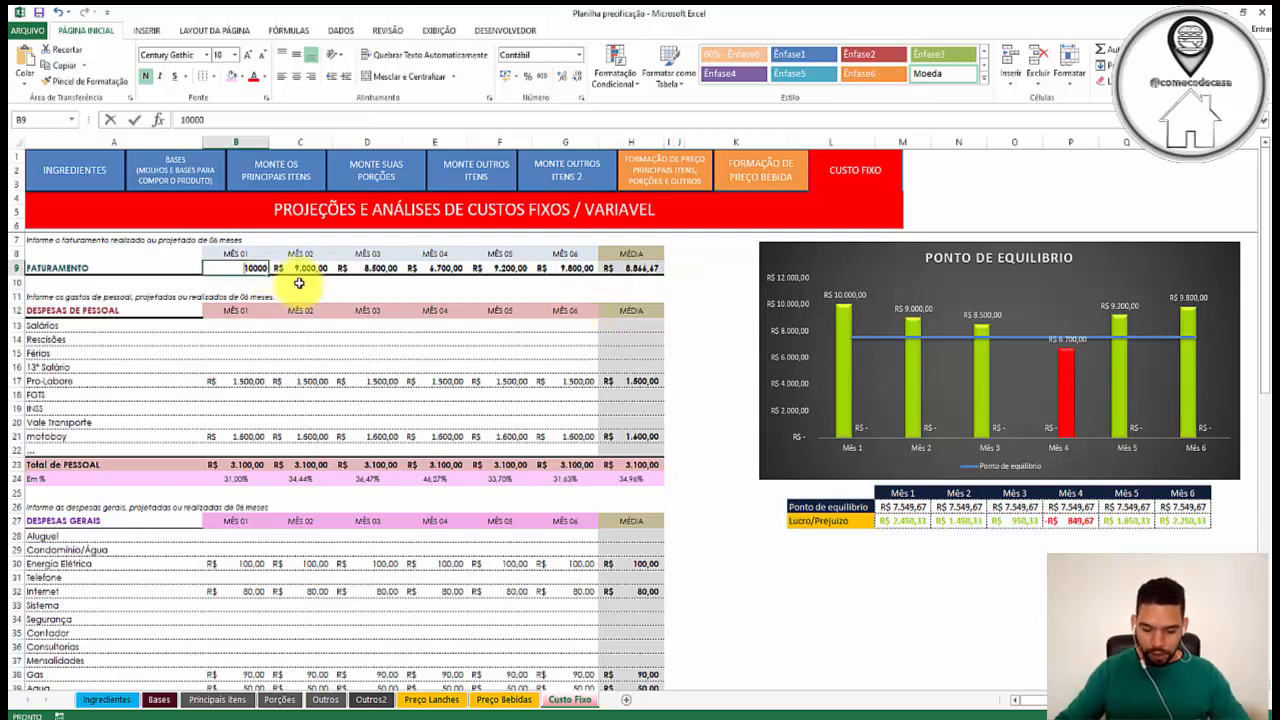
type("900")
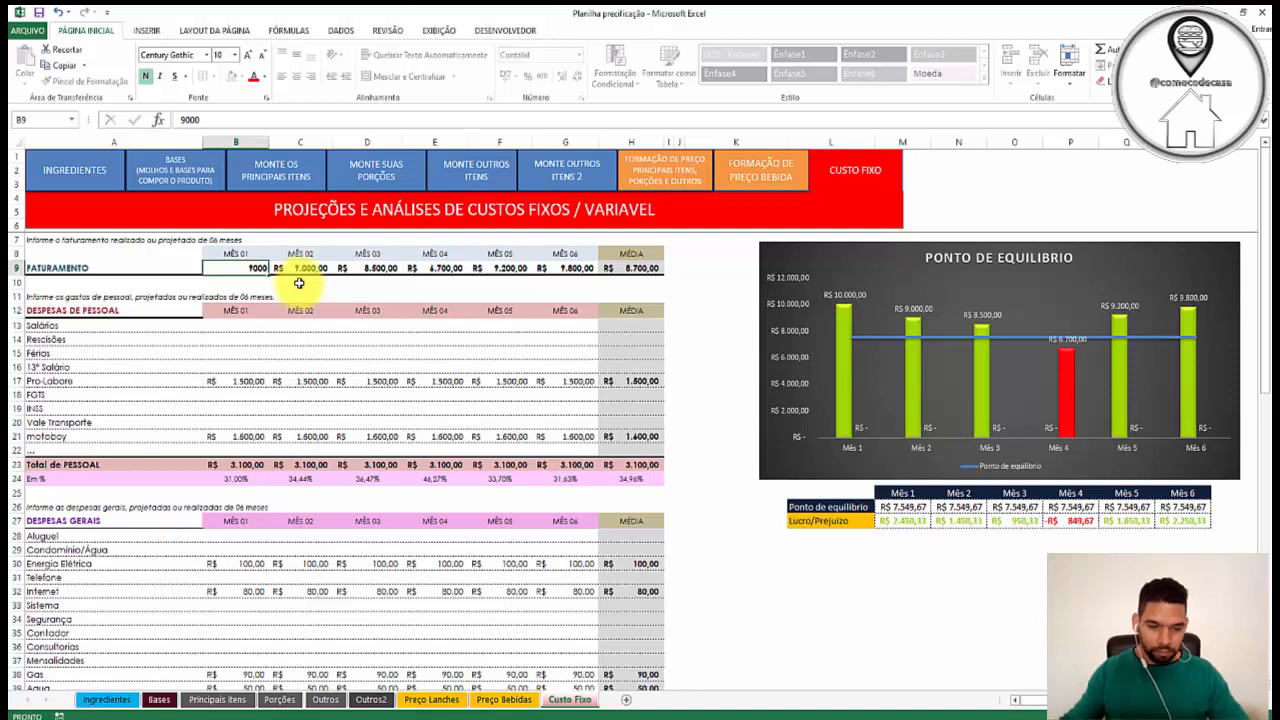
key("Return")
left_click(256, 266)
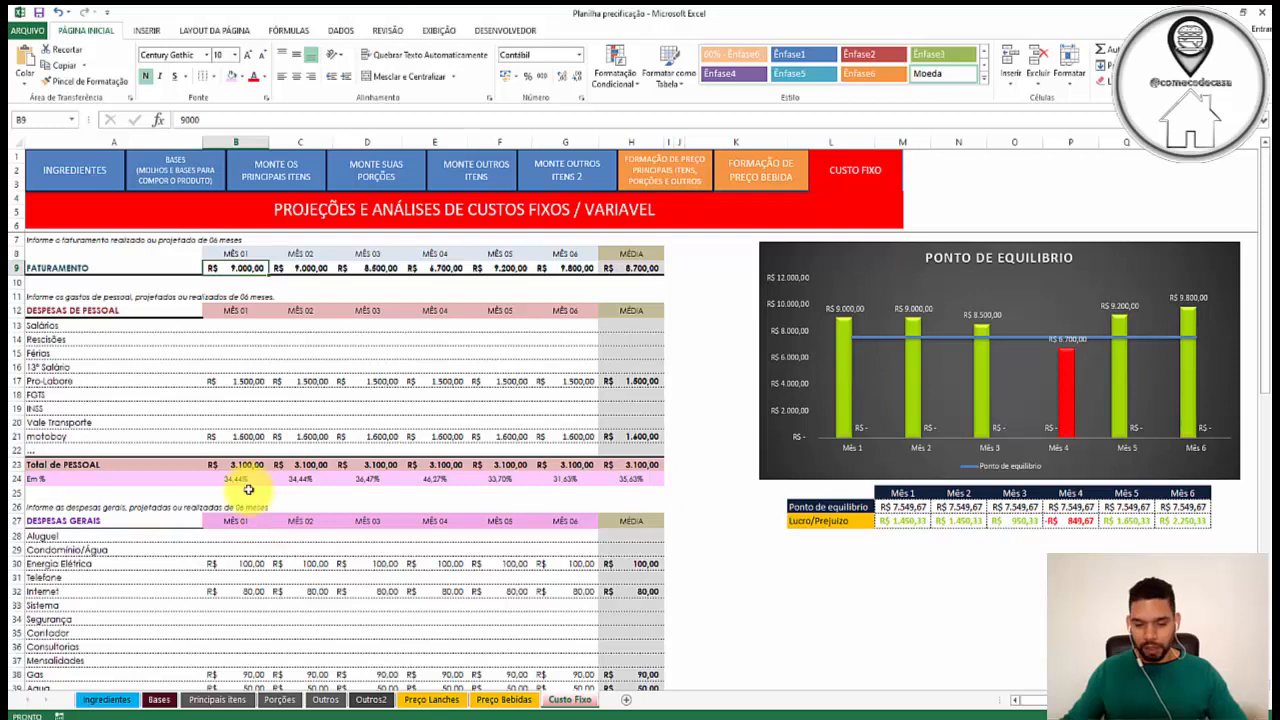
Step: Label the placeholder row below motoboy in the DESPESAS DE PESSOAL section as chapeiro
left_click_drag(84, 310, 102, 317)
left_click(130, 366)
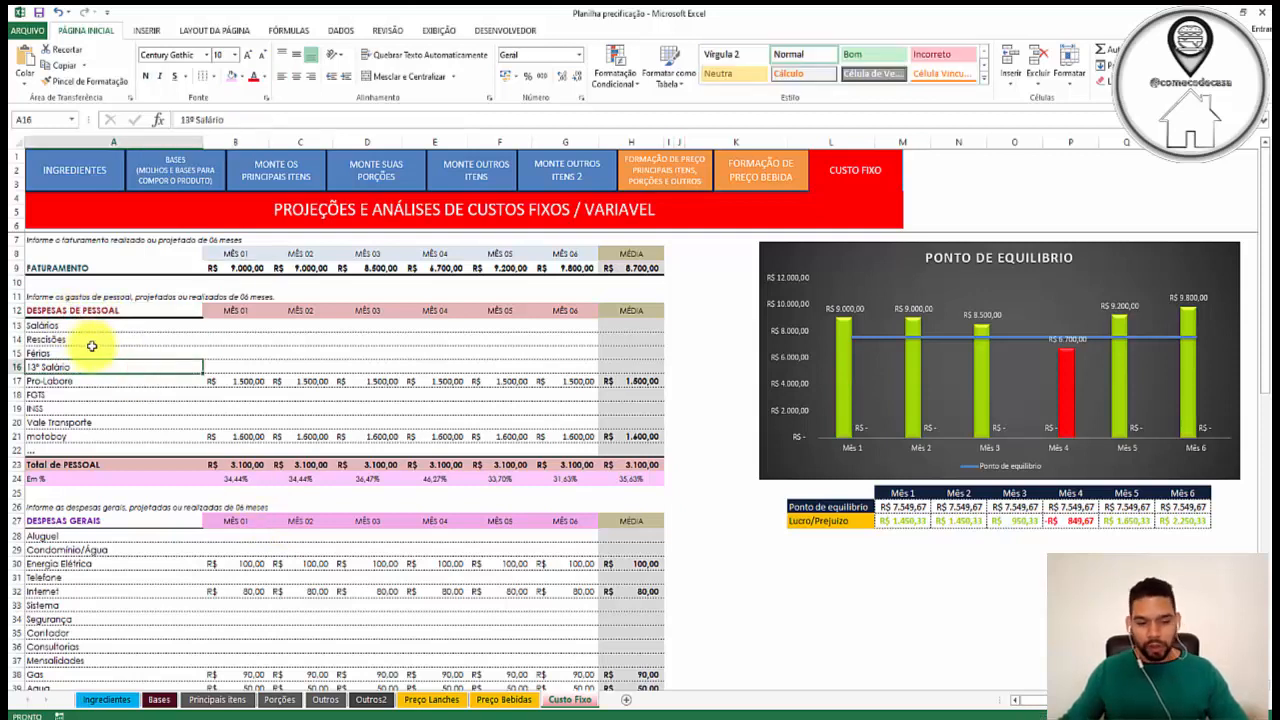
left_click(88, 339)
left_click(97, 356)
left_click(101, 377)
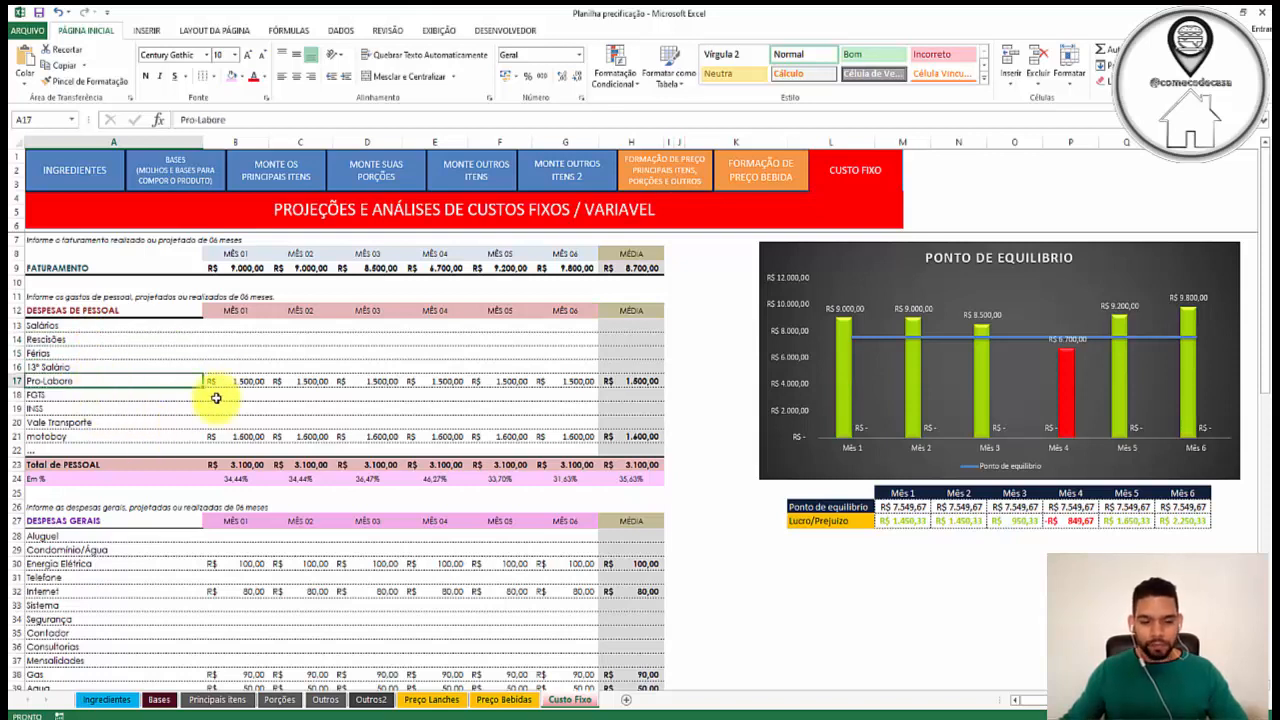
left_click(106, 434)
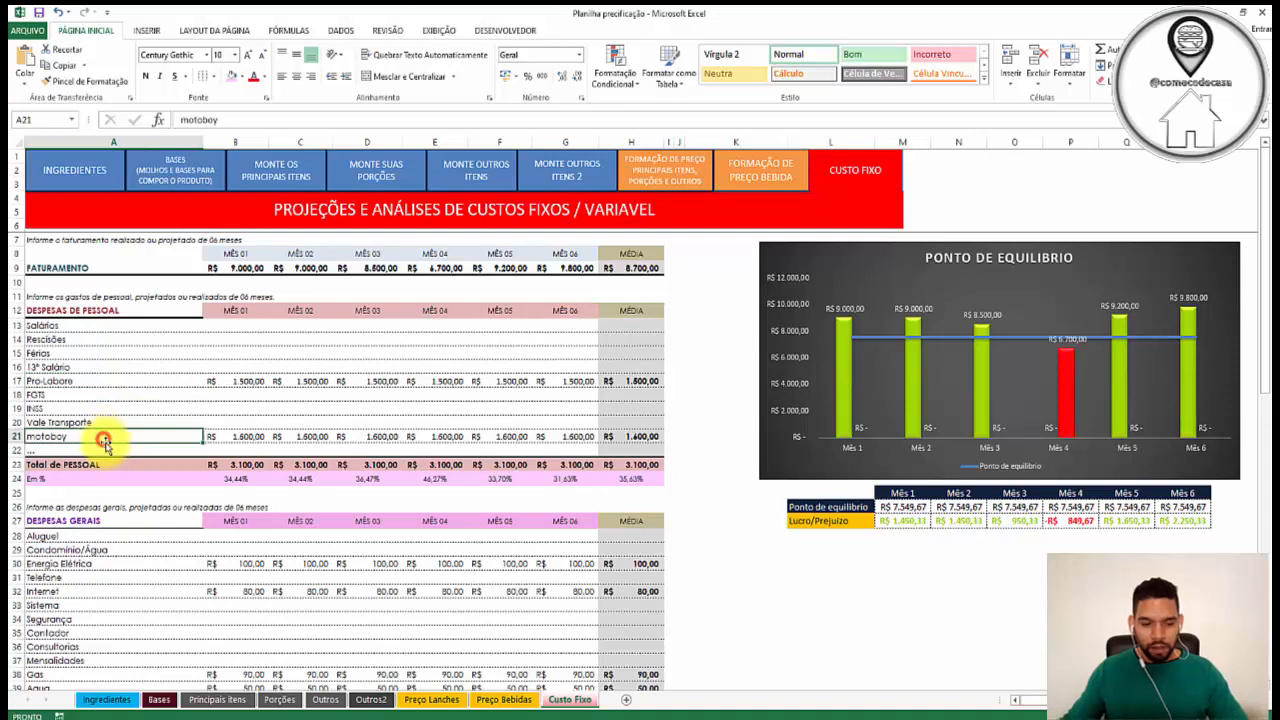
left_click(126, 447)
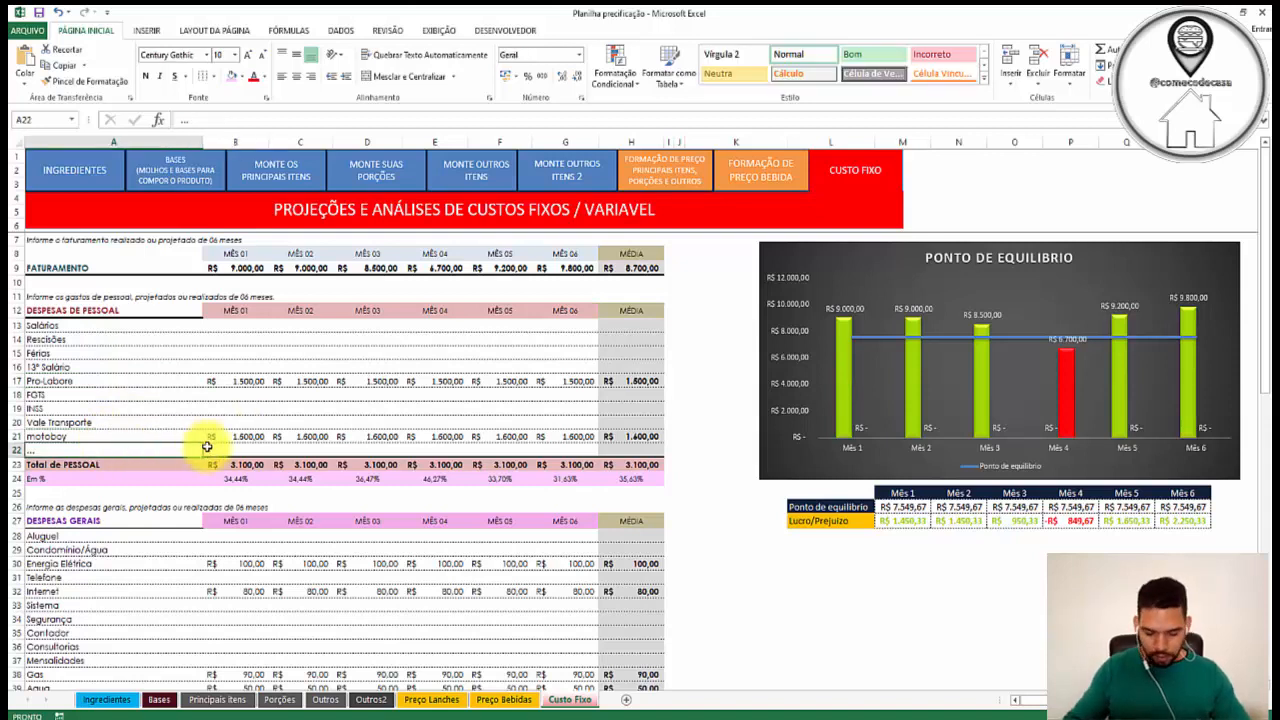
type("chape")
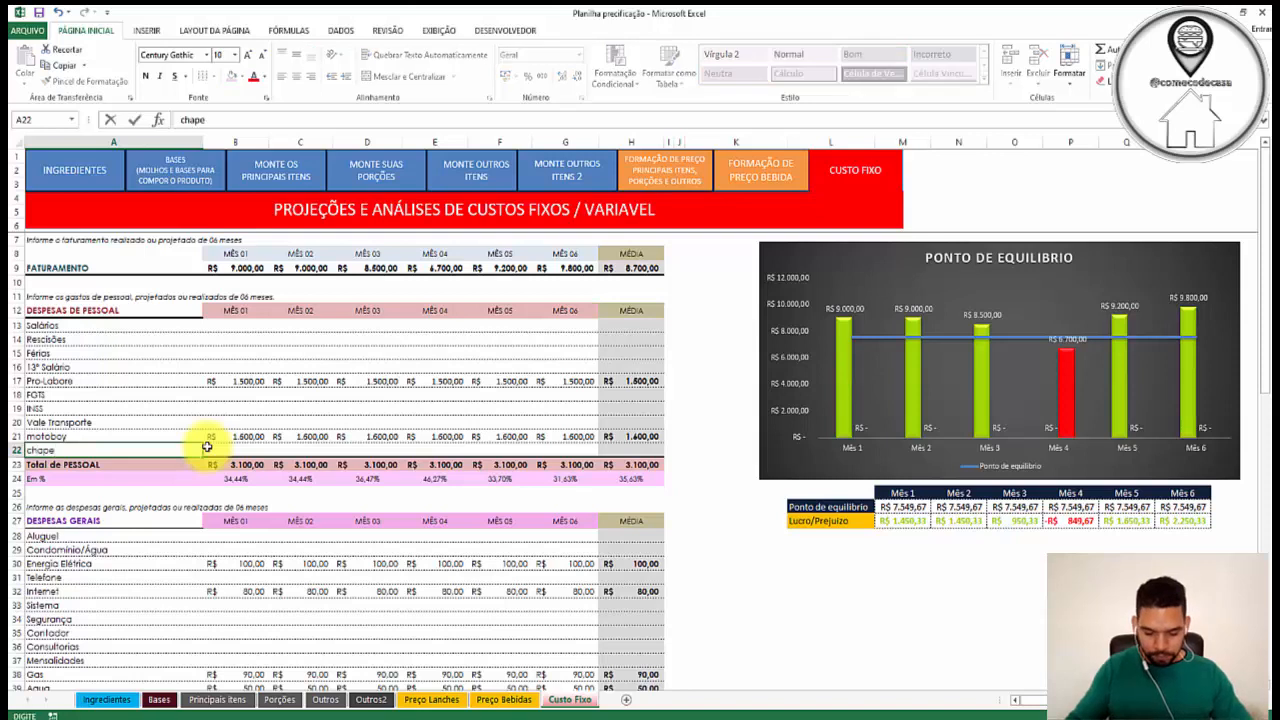
type("iro")
Step: Enter a chapeiro cost of 1000 for MÊS 01 and copy it across through MÊS 06
left_click(239, 450)
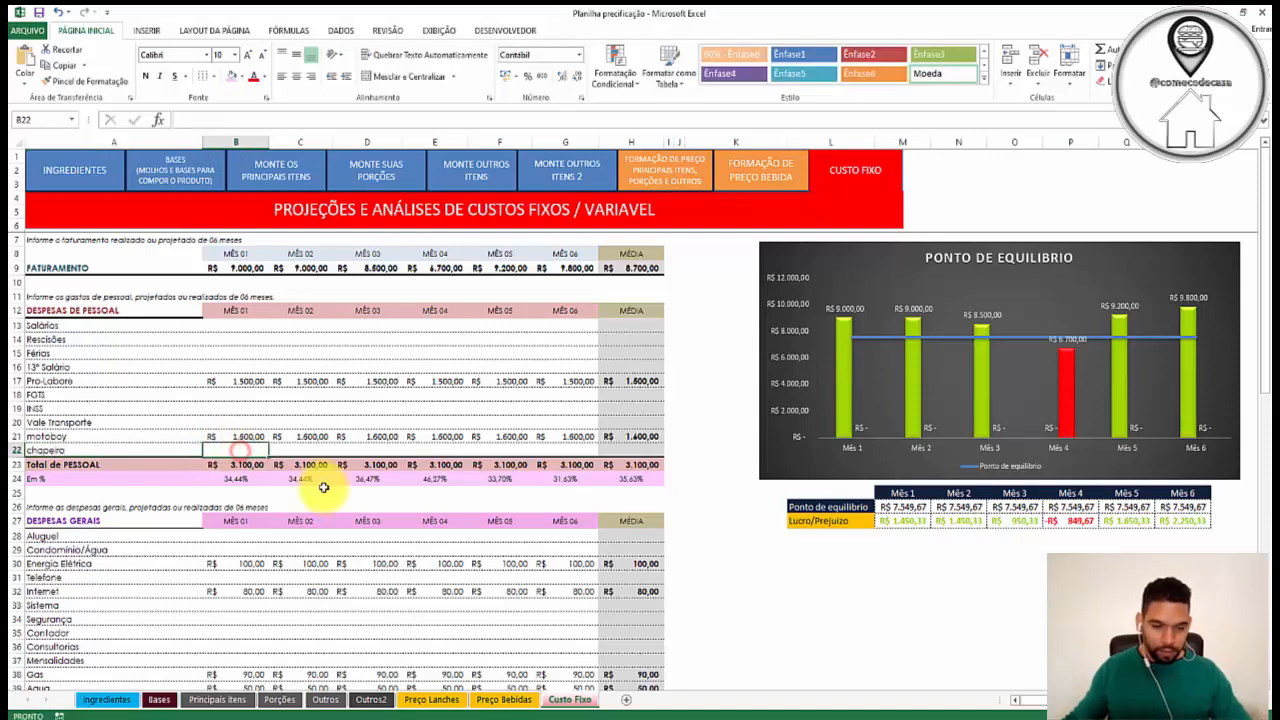
type("1000")
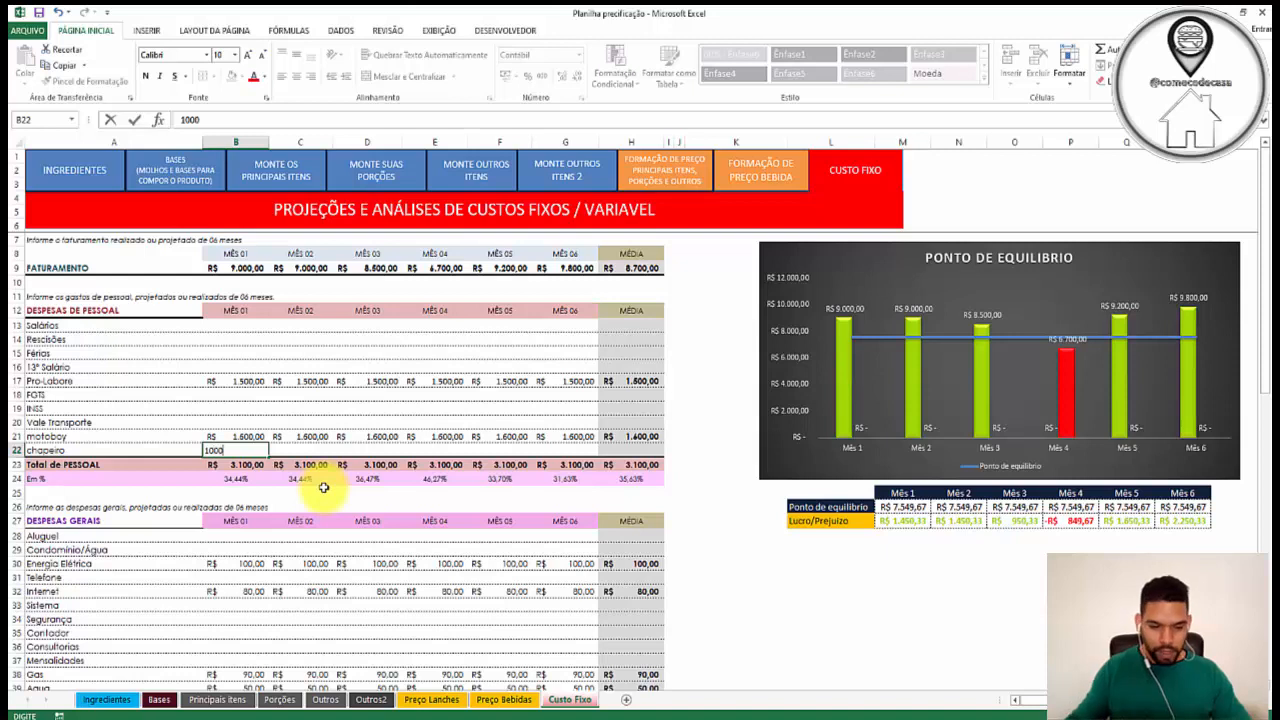
left_click(344, 434)
left_click(247, 453)
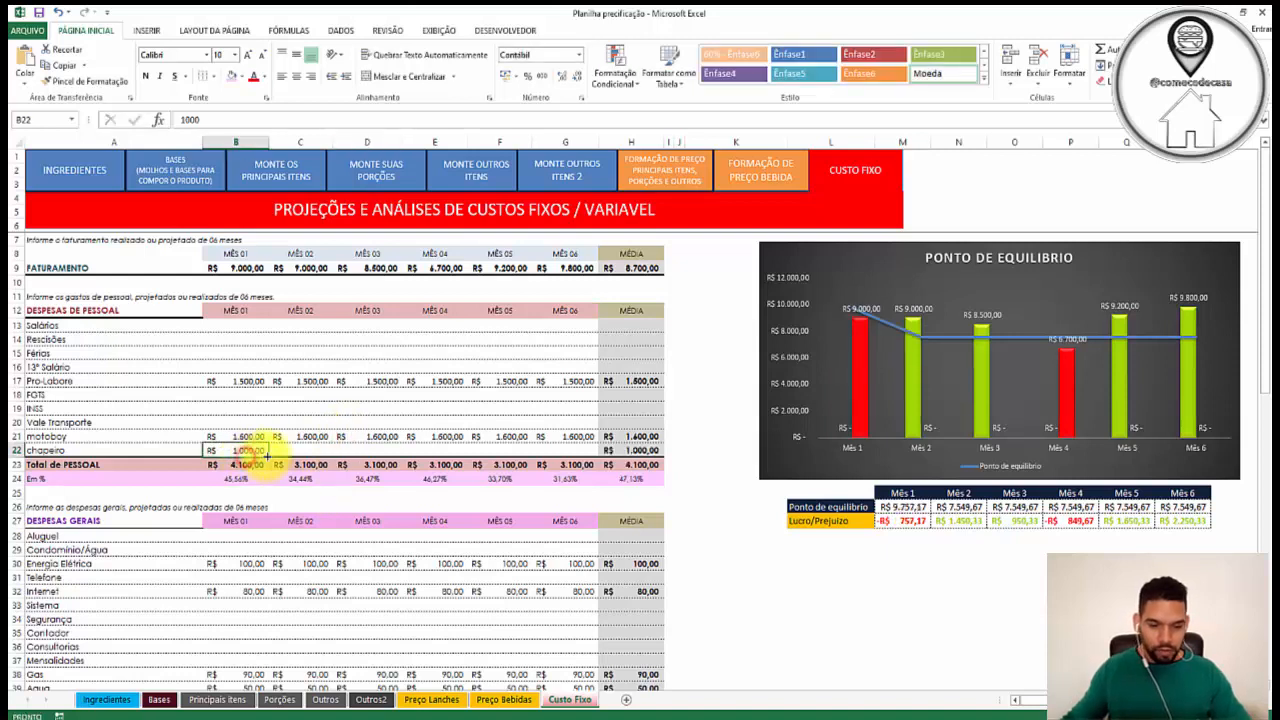
left_click_drag(270, 456, 590, 460)
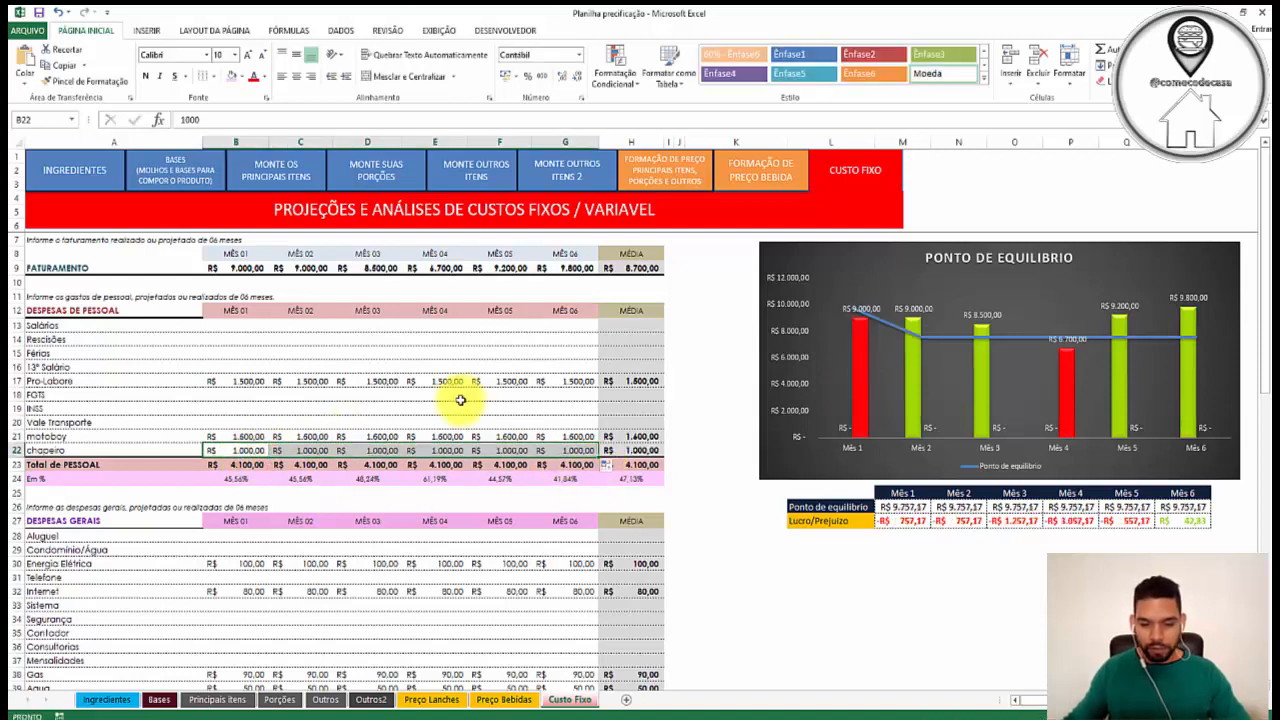
left_click(566, 421)
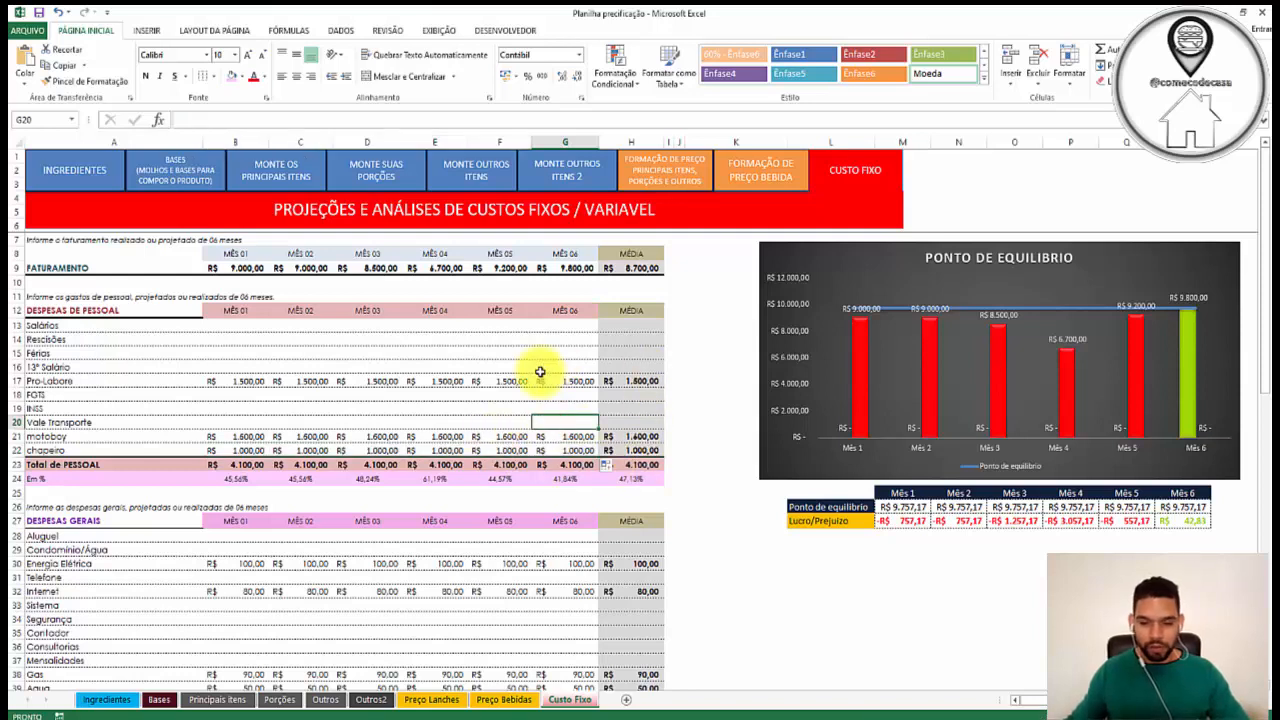
Step: Review the expense items in the DESPESAS GERAIS section, including Aluguel, Energia Elétrica and Gas
scroll(425, 388, "down", 2)
left_click(171, 435)
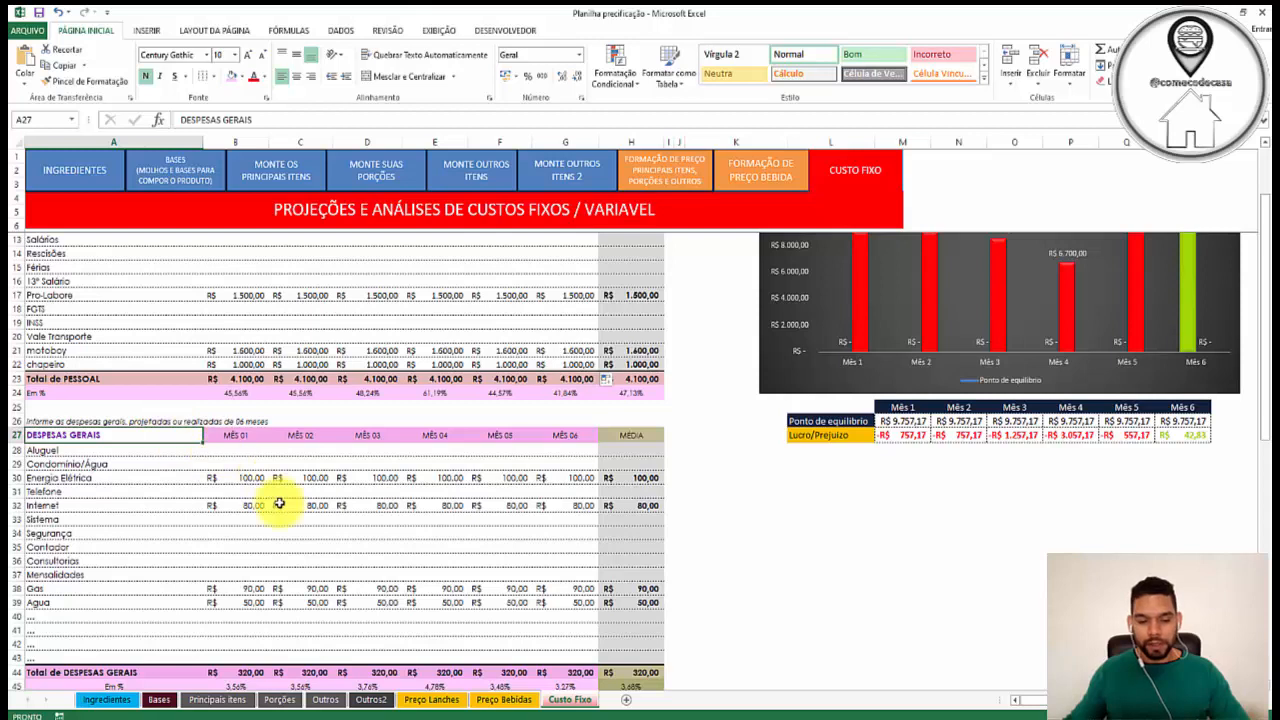
left_click(106, 478)
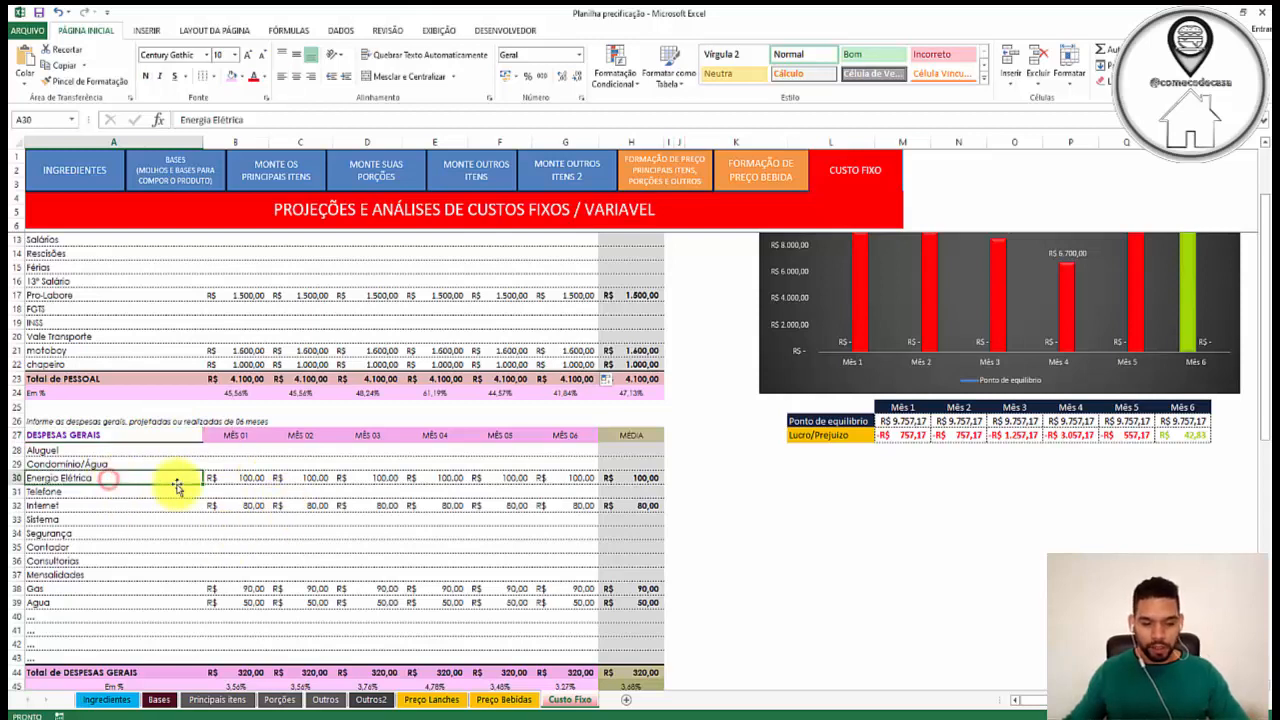
left_click(150, 491)
left_click(127, 448)
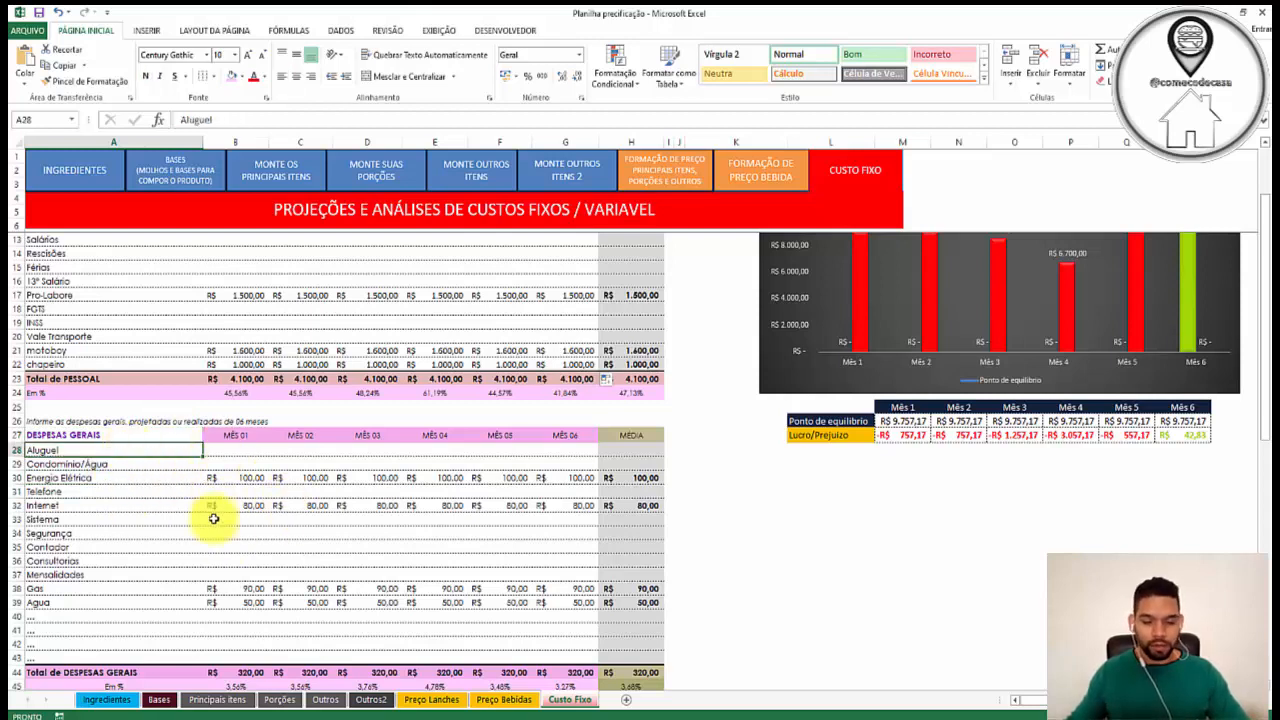
left_click(137, 581)
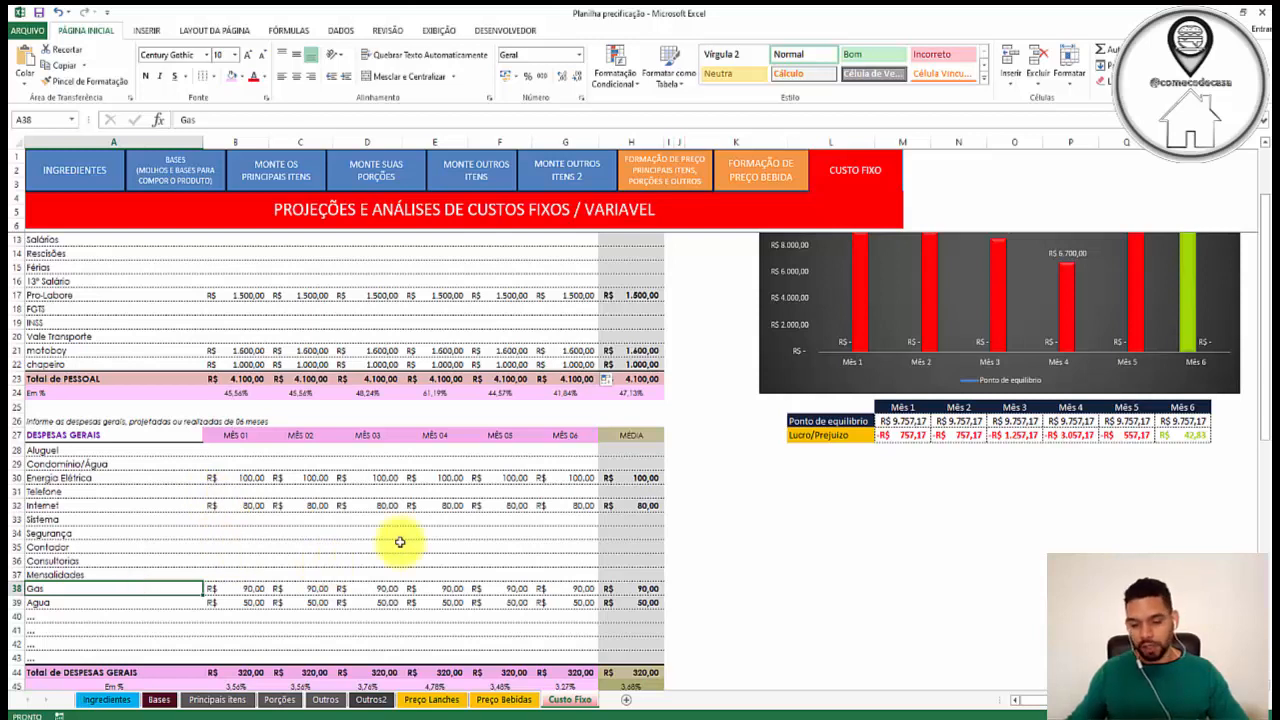
Step: Enter 500 for Parcelas de Empréstimos in MÊS 01 and copy it across through MÊS 06
scroll(250, 530, "down", 5)
left_click(82, 518)
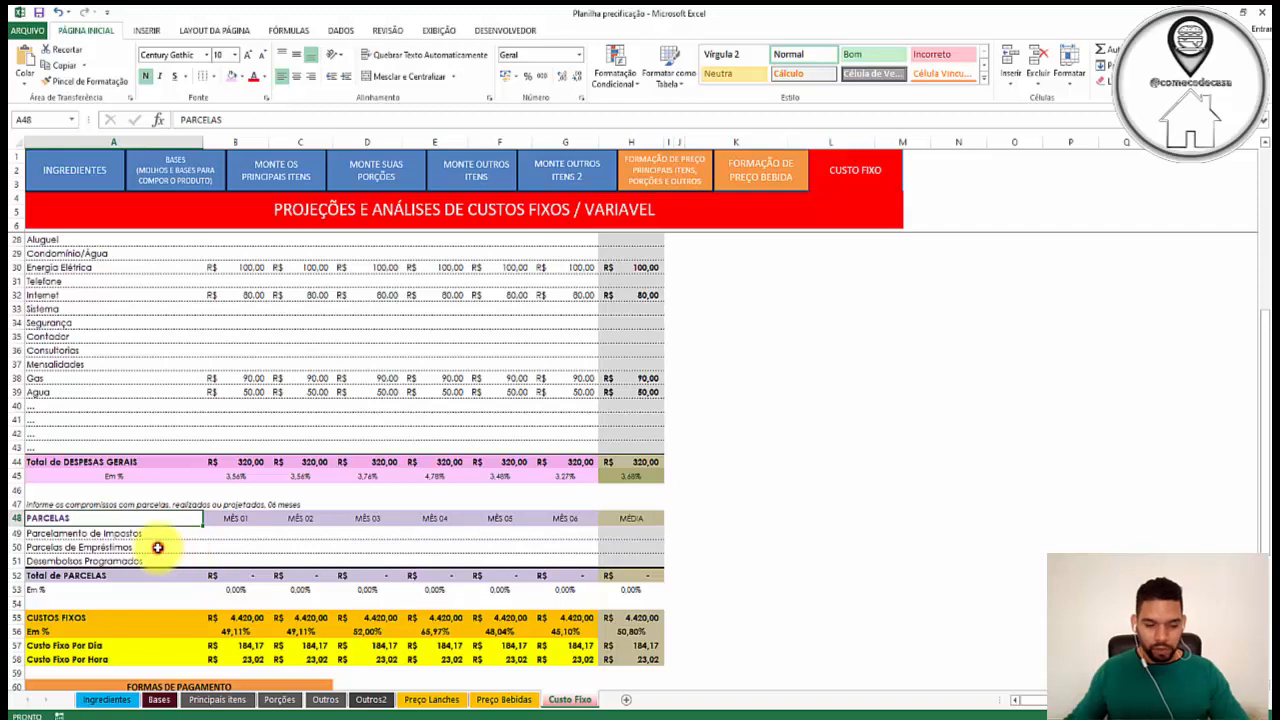
left_click(160, 547)
left_click(236, 546)
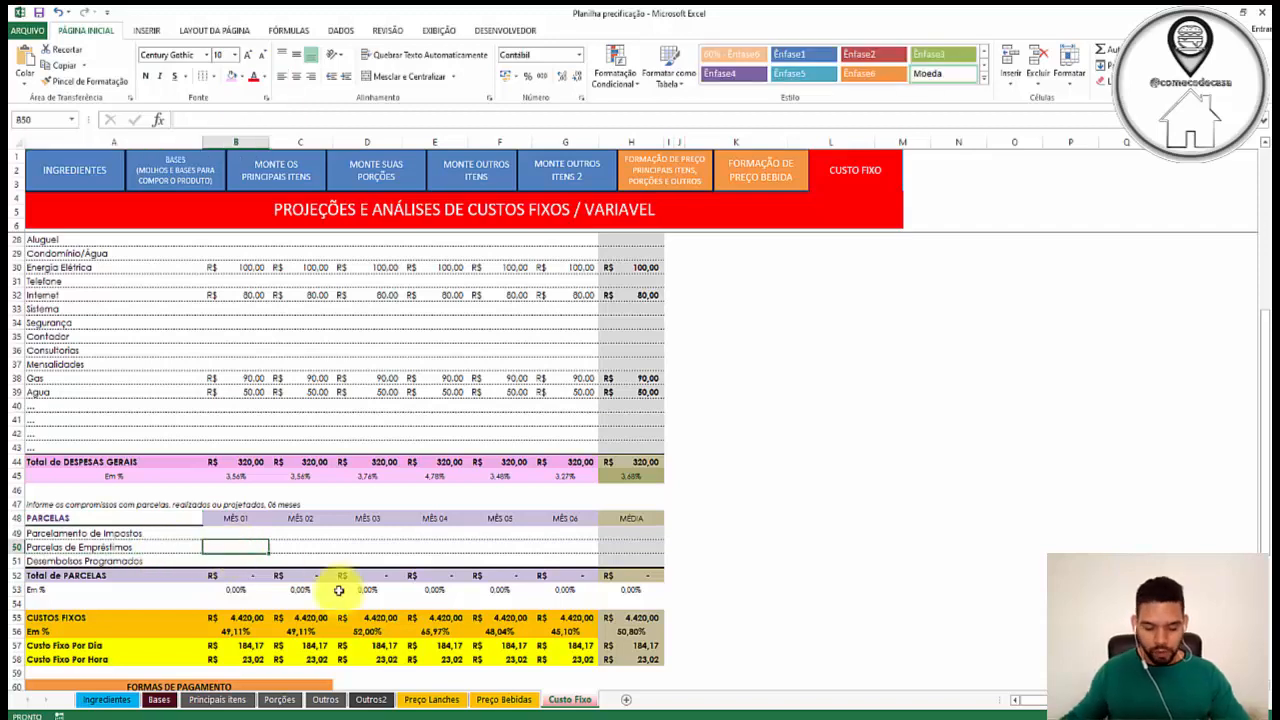
type("500")
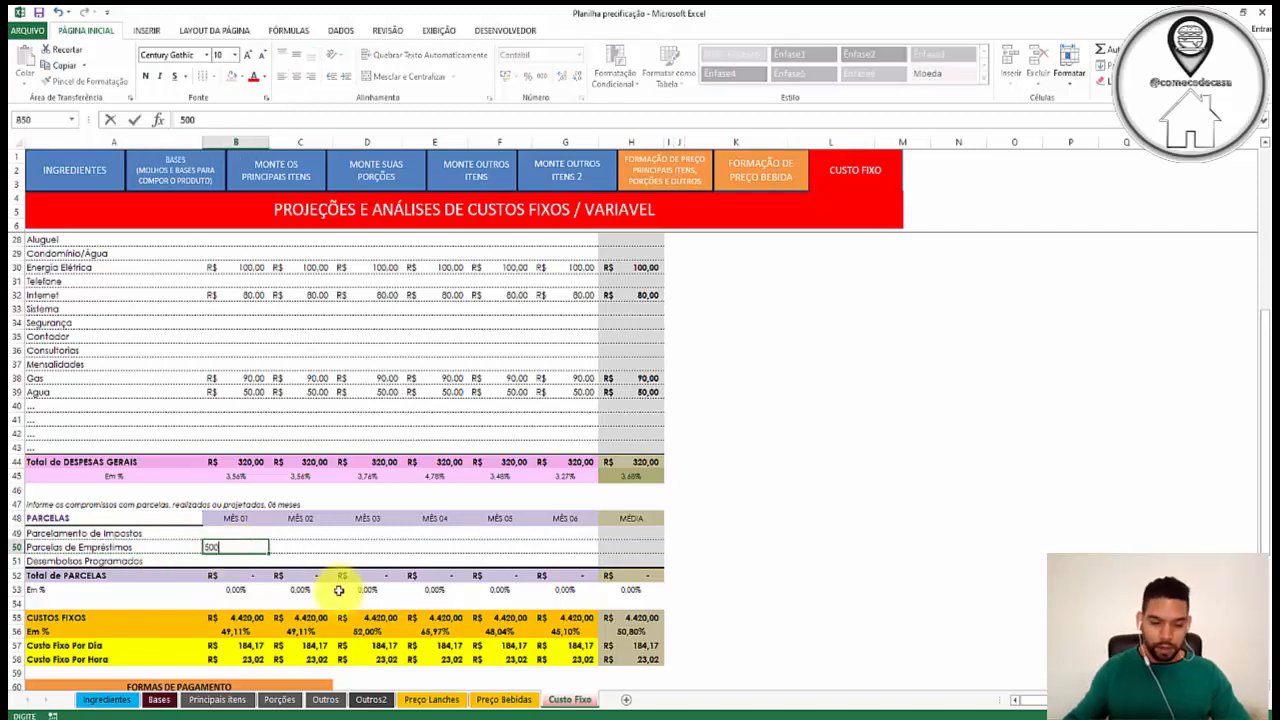
left_click(300, 533)
left_click(254, 548)
left_click_drag(269, 555, 578, 548)
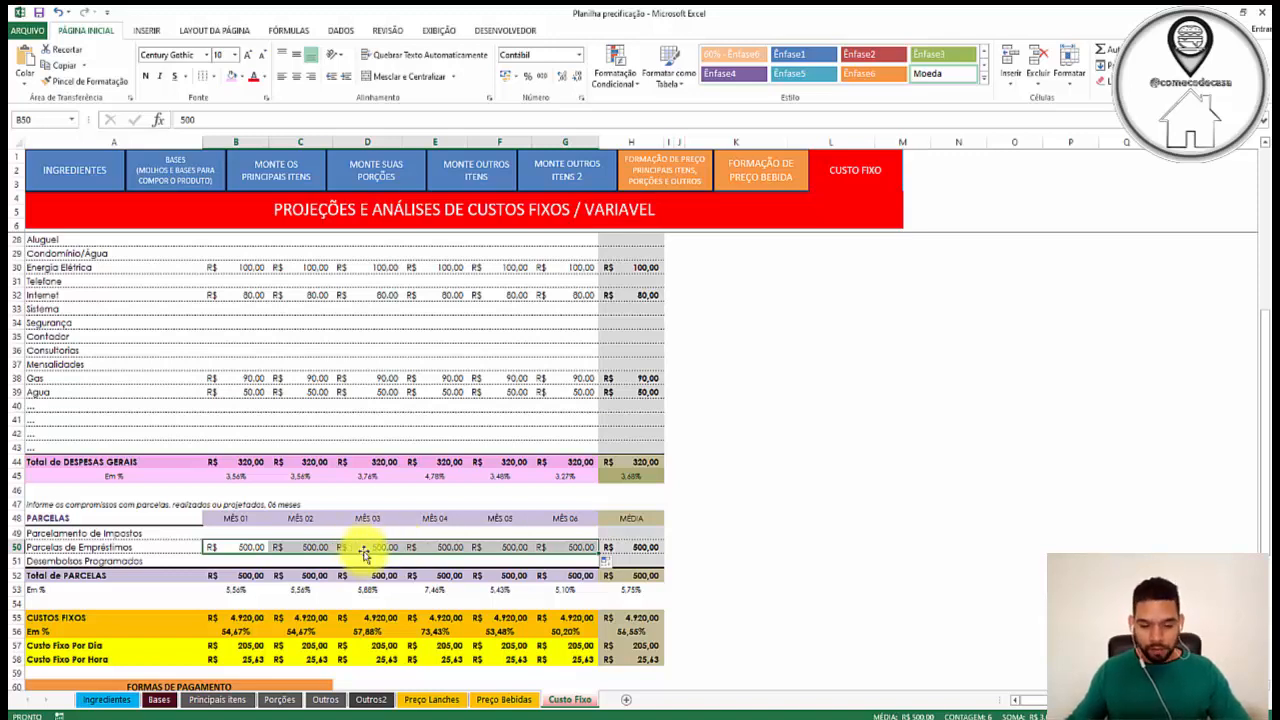
Step: Examine the monthly CUSTOS FIXOS totals against the expense sections above, plus their average and percentage of revenue
scroll(430, 585, "down", 1)
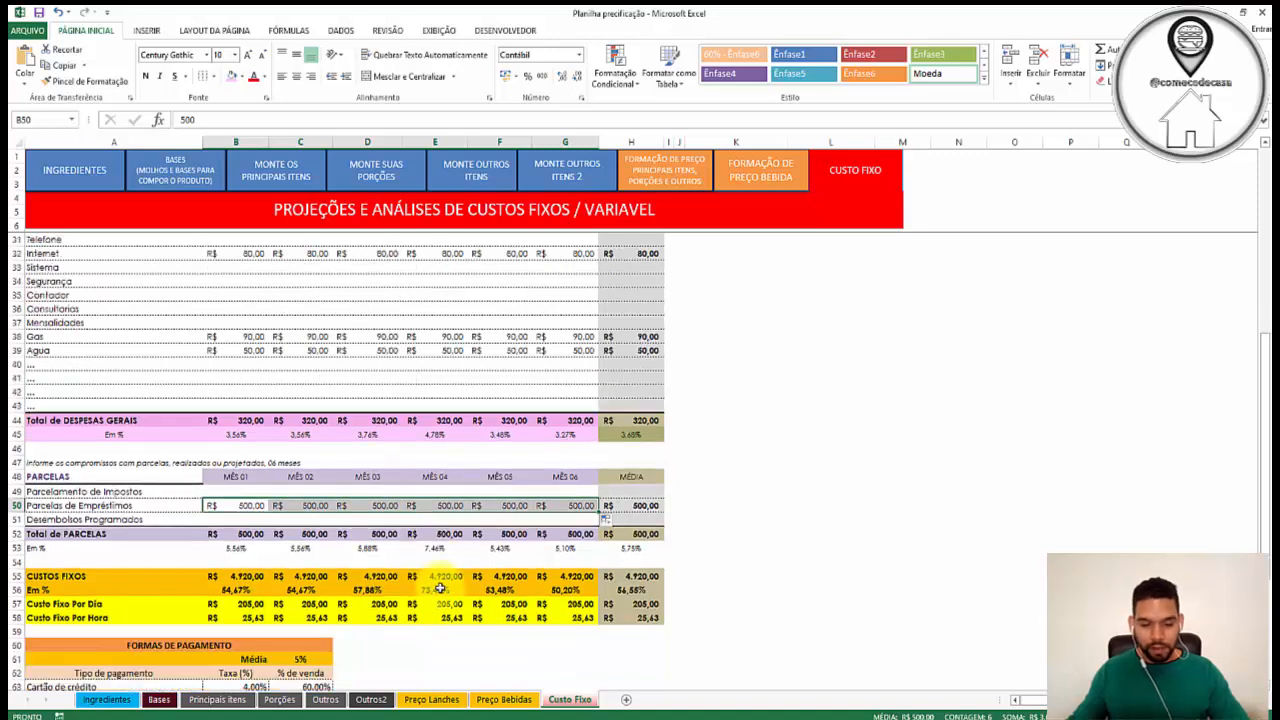
left_click(100, 576)
left_click(236, 577)
left_click(306, 576)
left_click(410, 576)
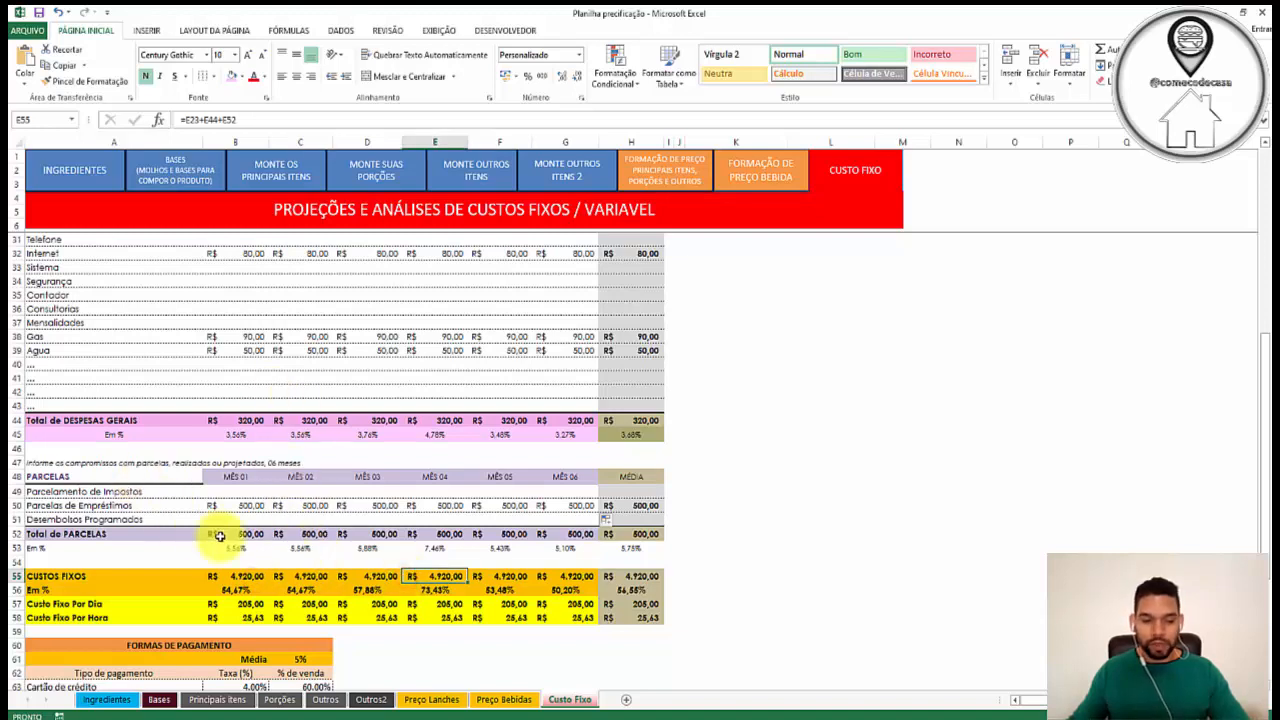
scroll(226, 537, "up", 2)
scroll(230, 536, "up", 6)
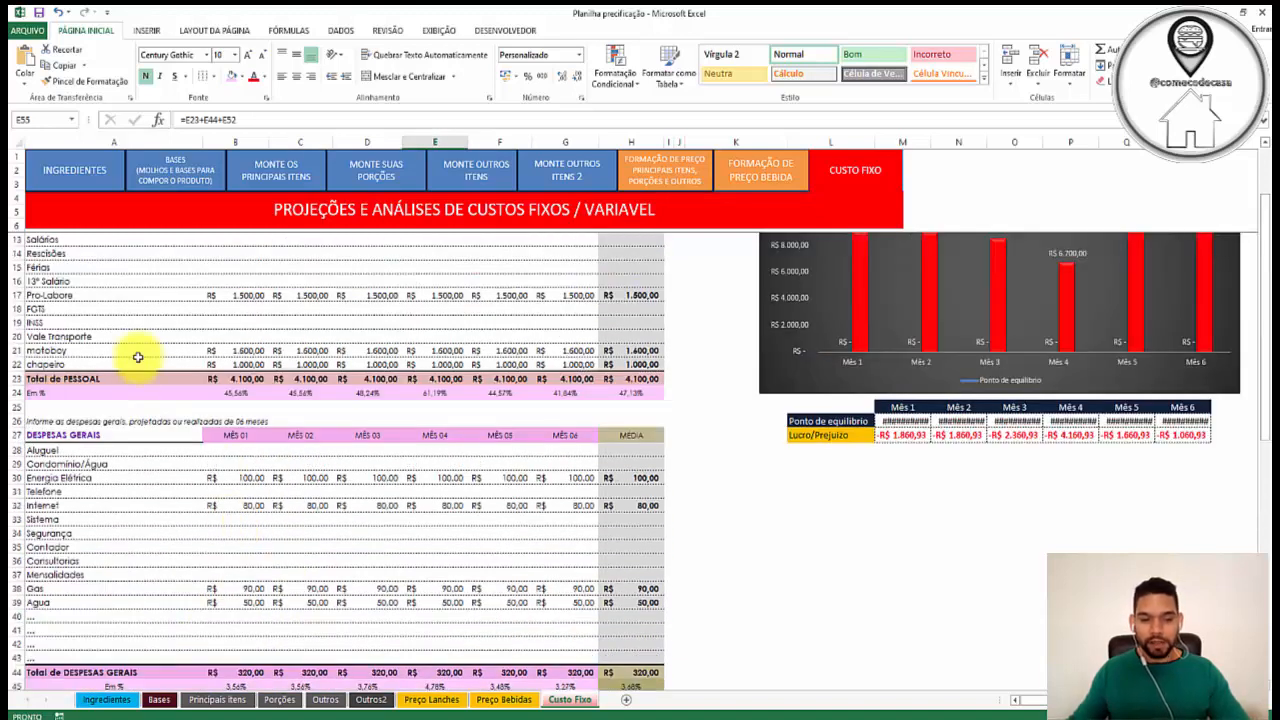
scroll(185, 412, "down", 9)
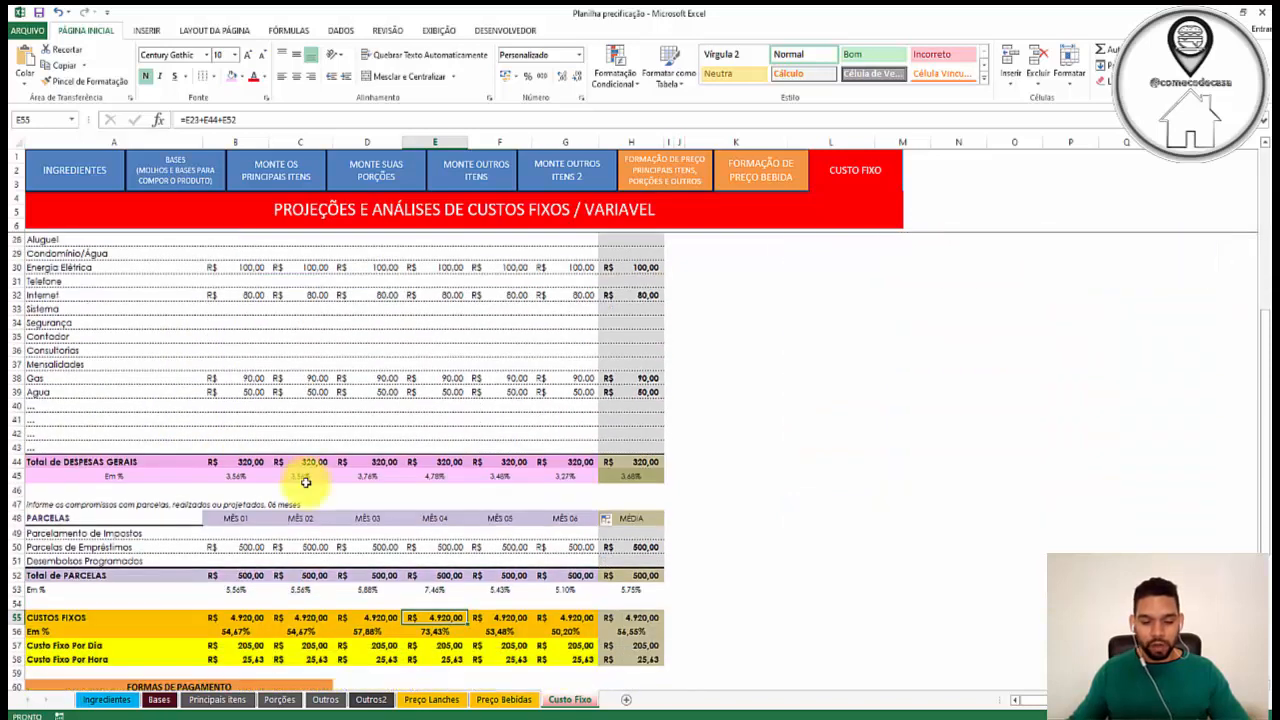
left_click(661, 538)
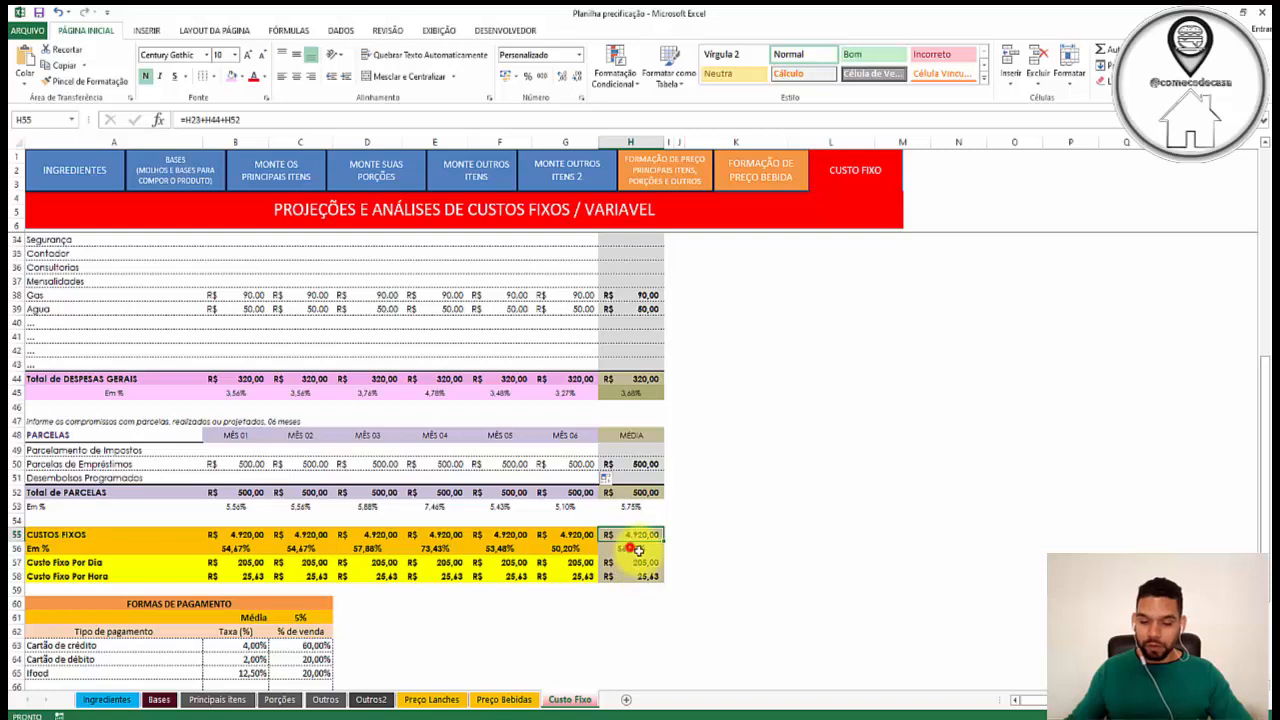
left_click(640, 549)
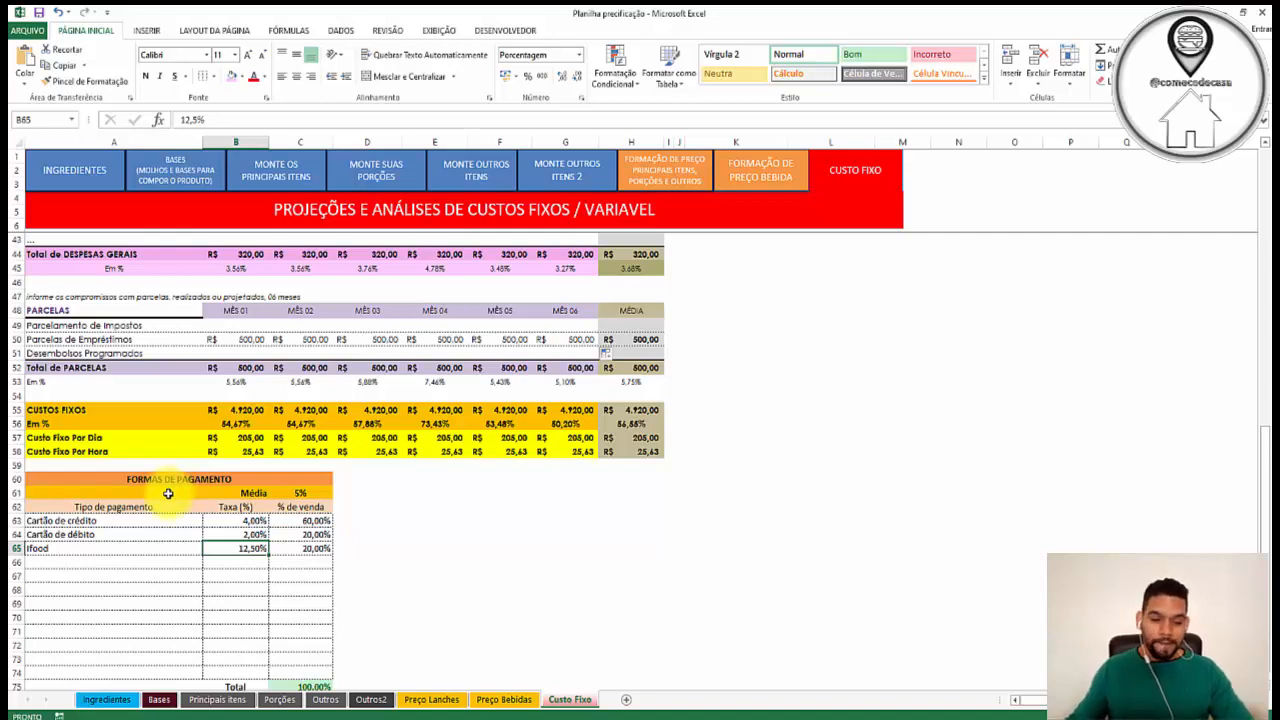
Step: Review the payment types Cartão de crédito, Cartão de débito and Ifood in the FORMAS DE PAGAMENTO table
left_click(115, 520)
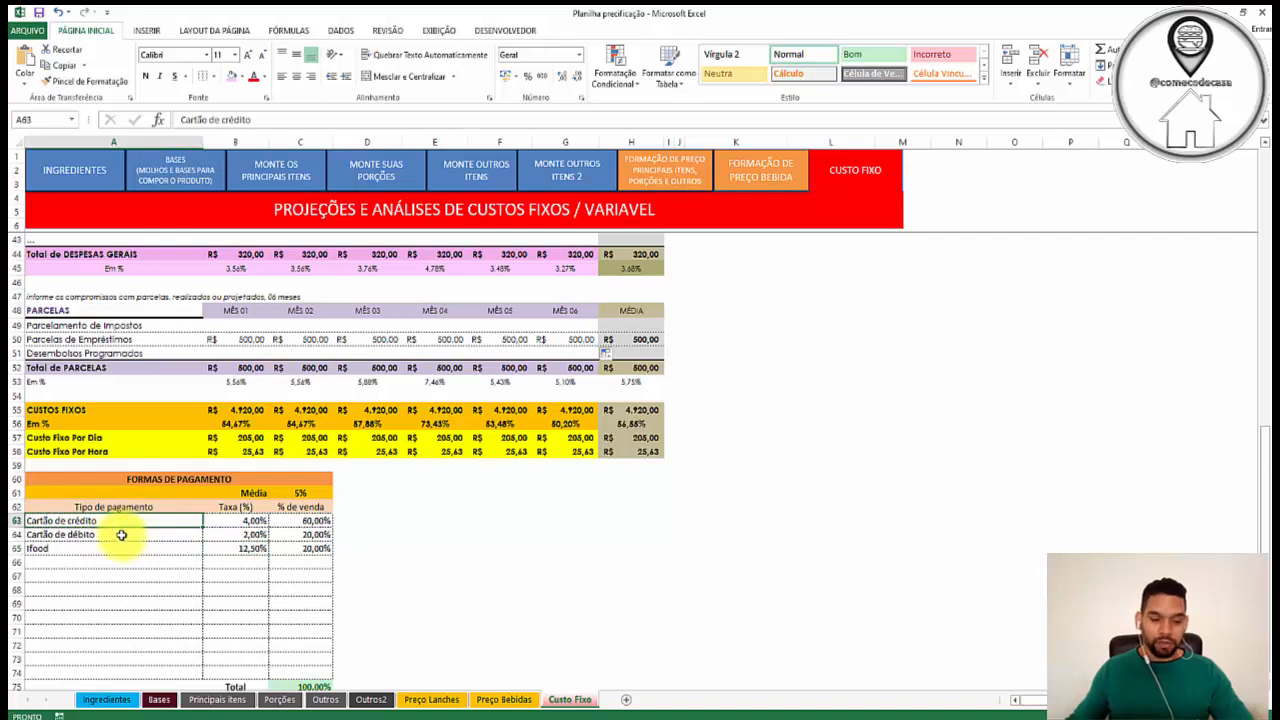
left_click(121, 535)
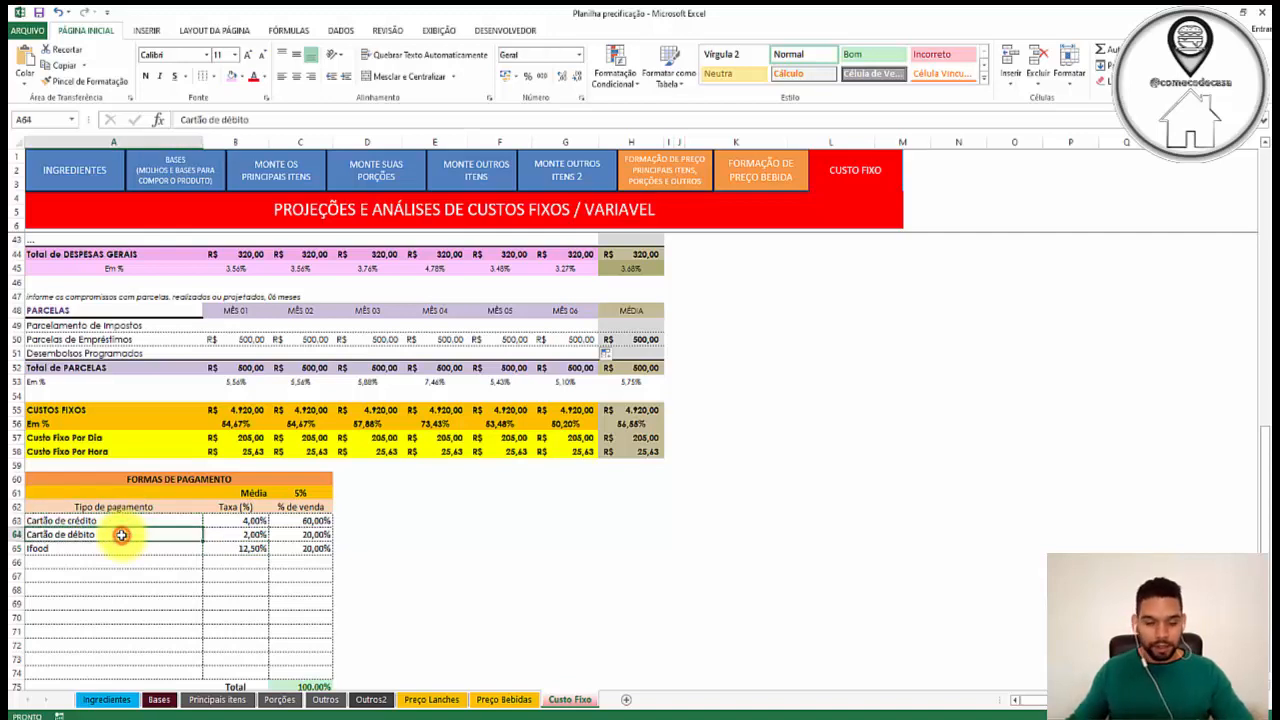
left_click(122, 548)
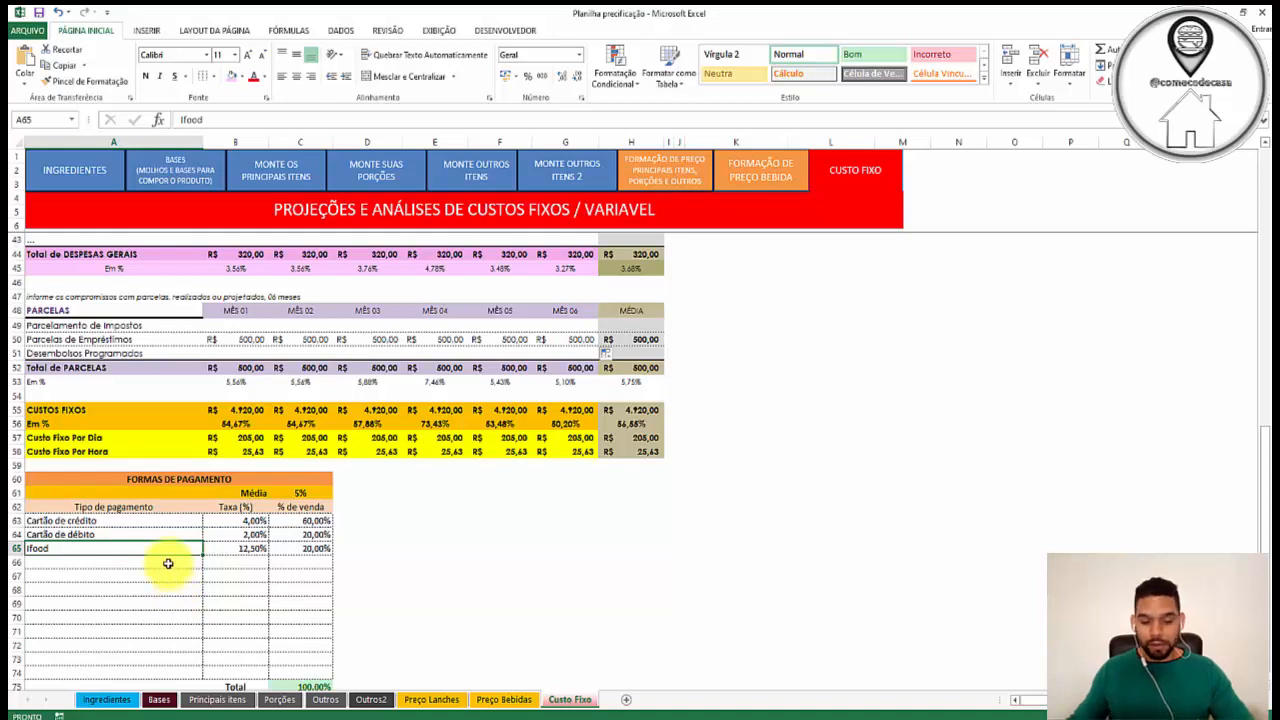
Step: Add Pic Pay with a 3% fee as a new payment type in the FORMAS DE PAGAMENTO table
left_click(168, 564)
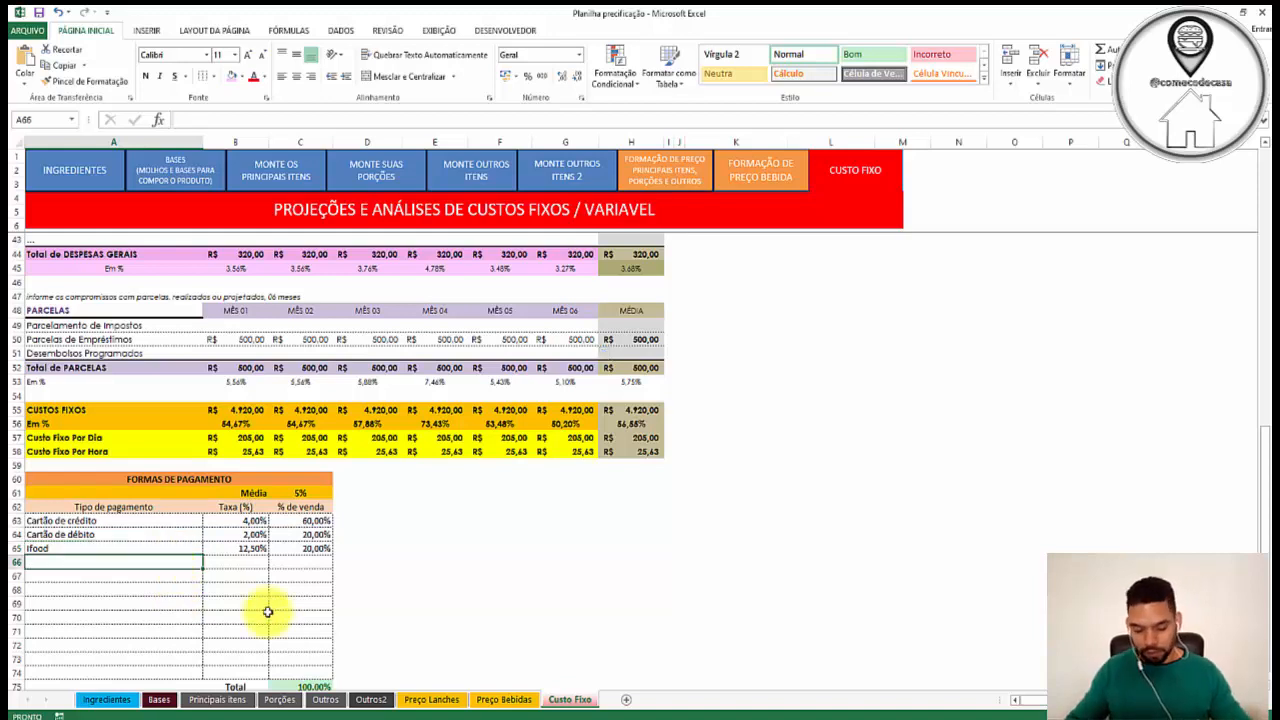
type("Pic Pay")
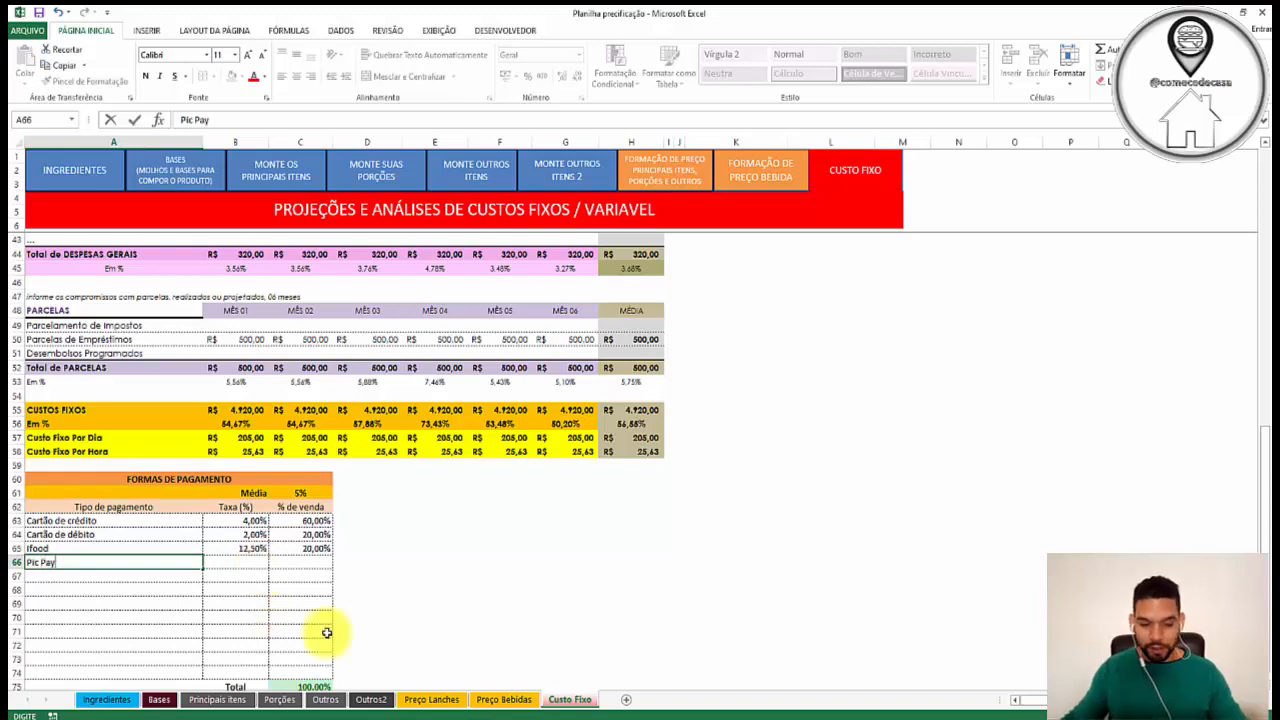
key("Tab")
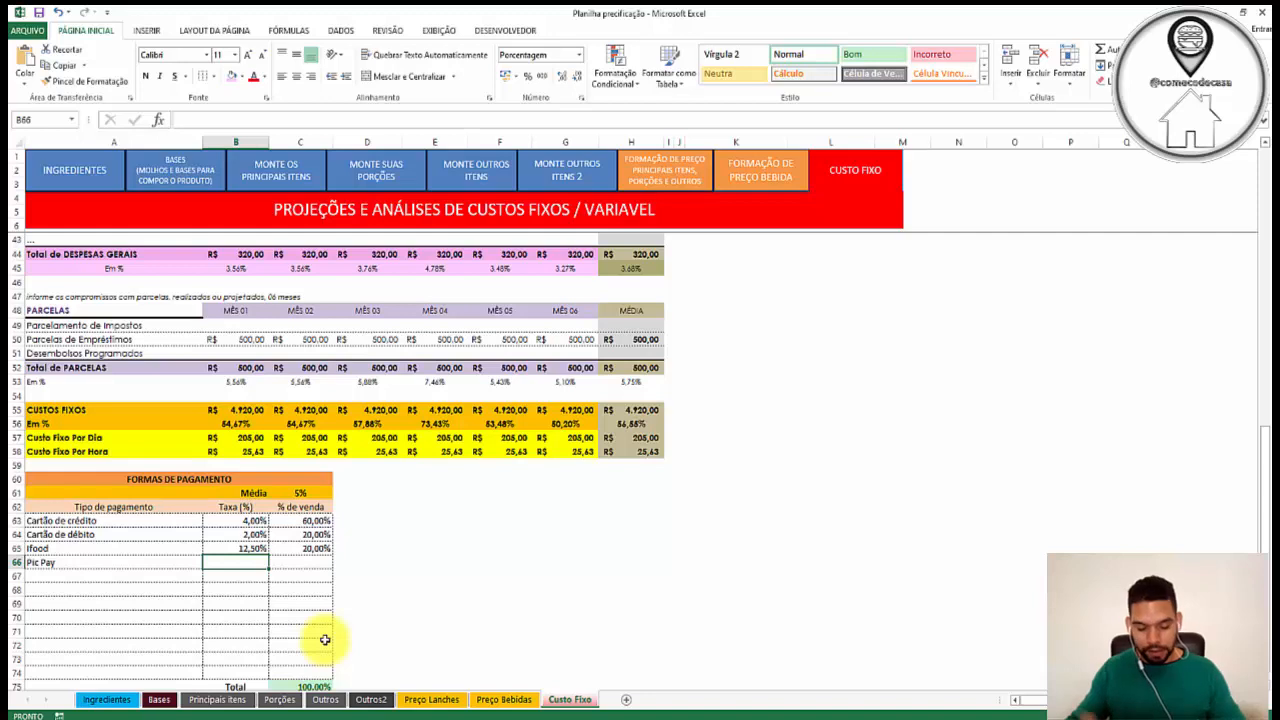
type("3")
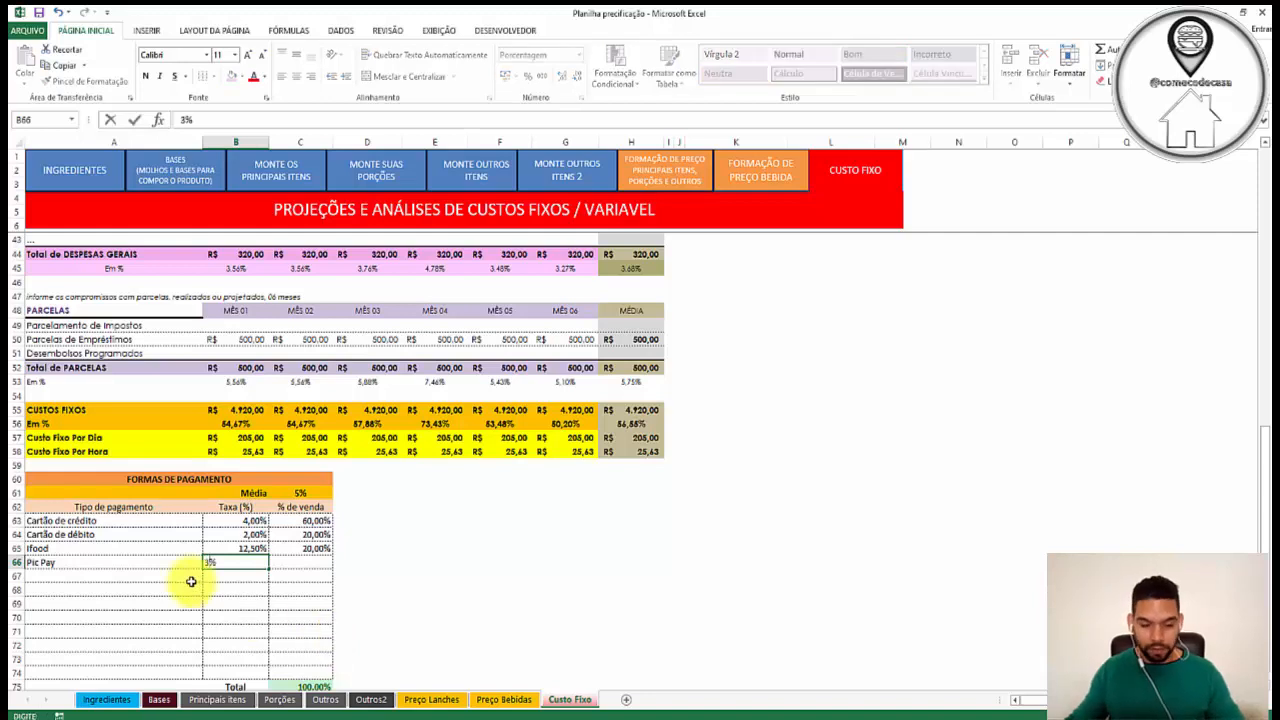
left_click(214, 588)
Step: Set the share of sales to 50% for Cartão de crédito and 10% for Pic Pay
left_click(297, 565)
scroll(317, 590, "down", 1)
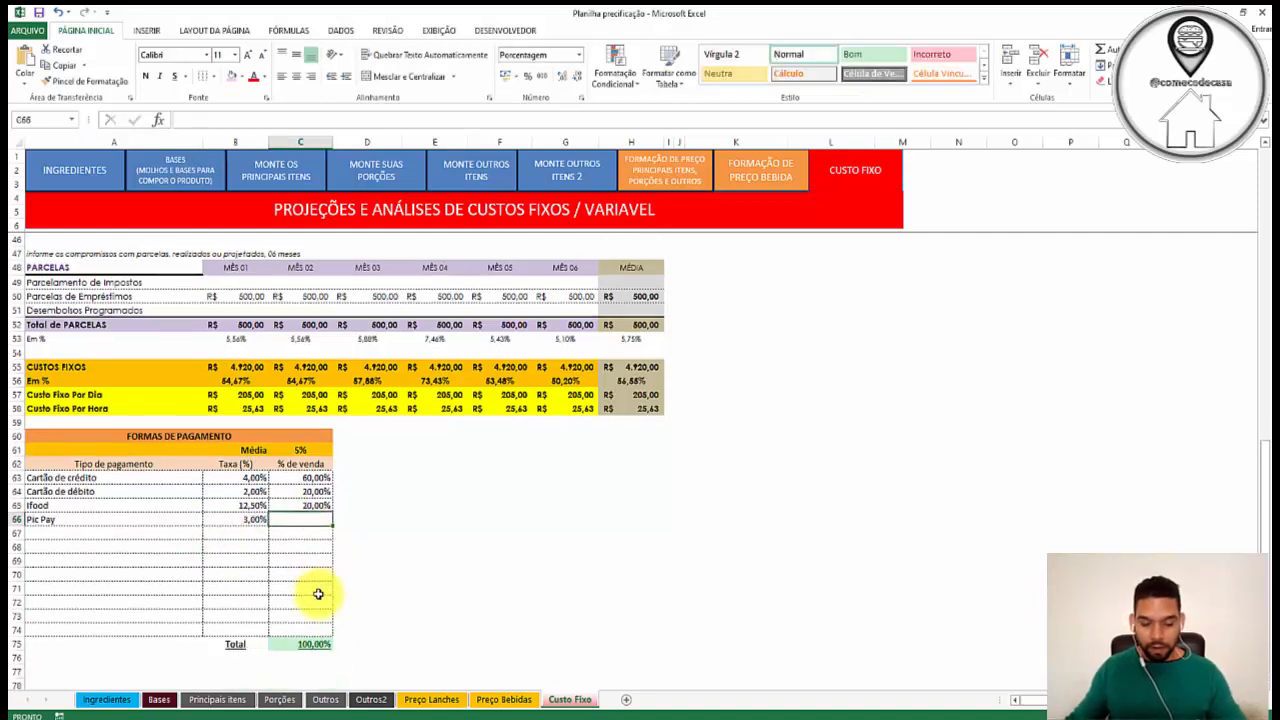
left_click(315, 478)
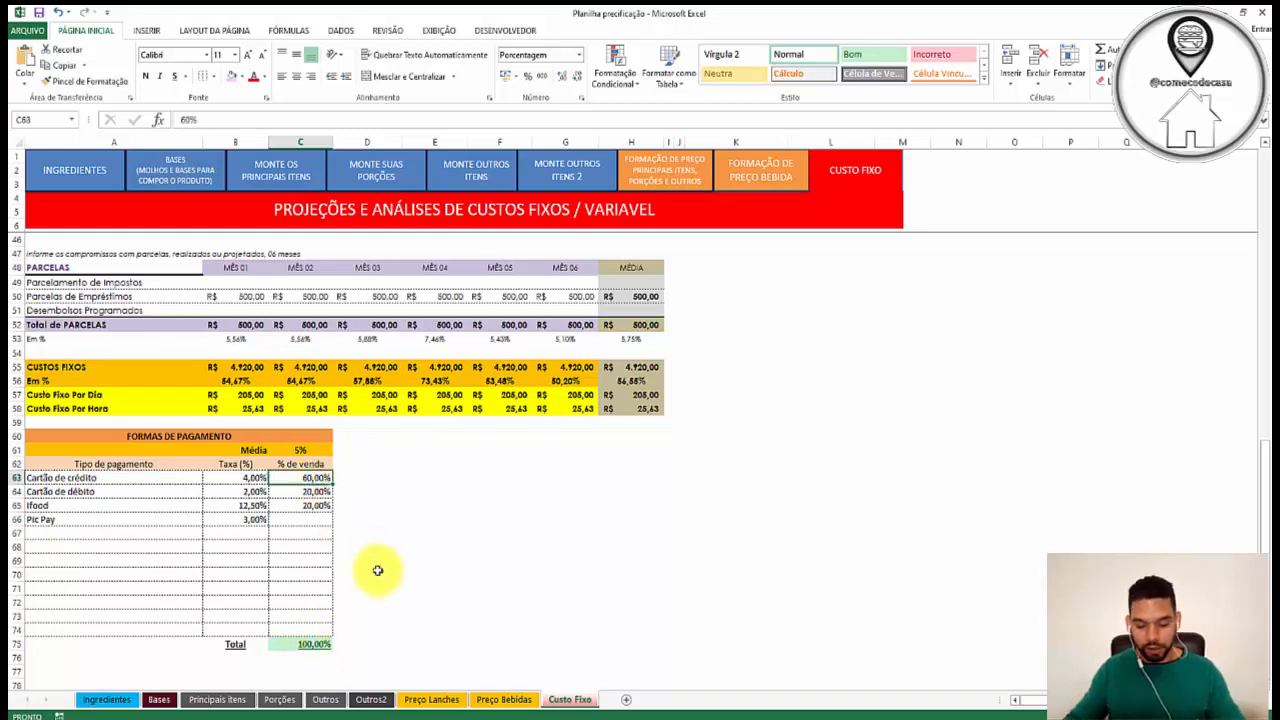
type("500")
key("Return")
left_click(316, 482)
type("50")
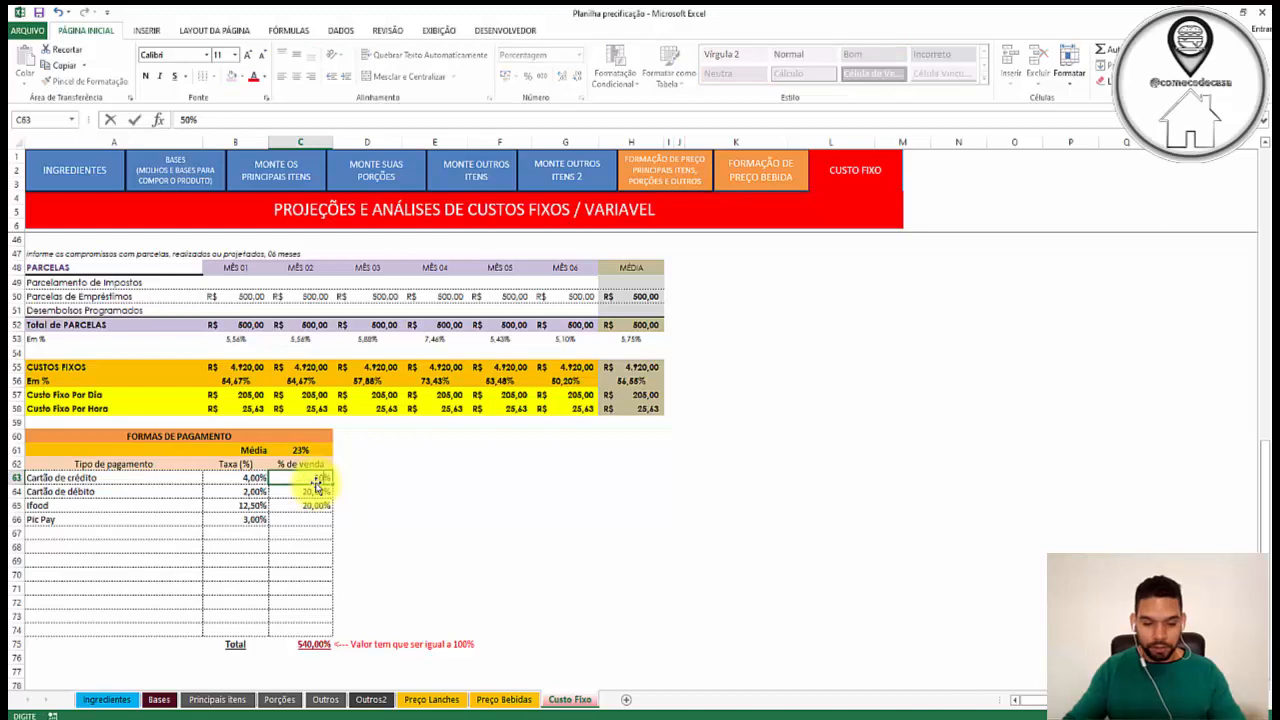
left_click(305, 517)
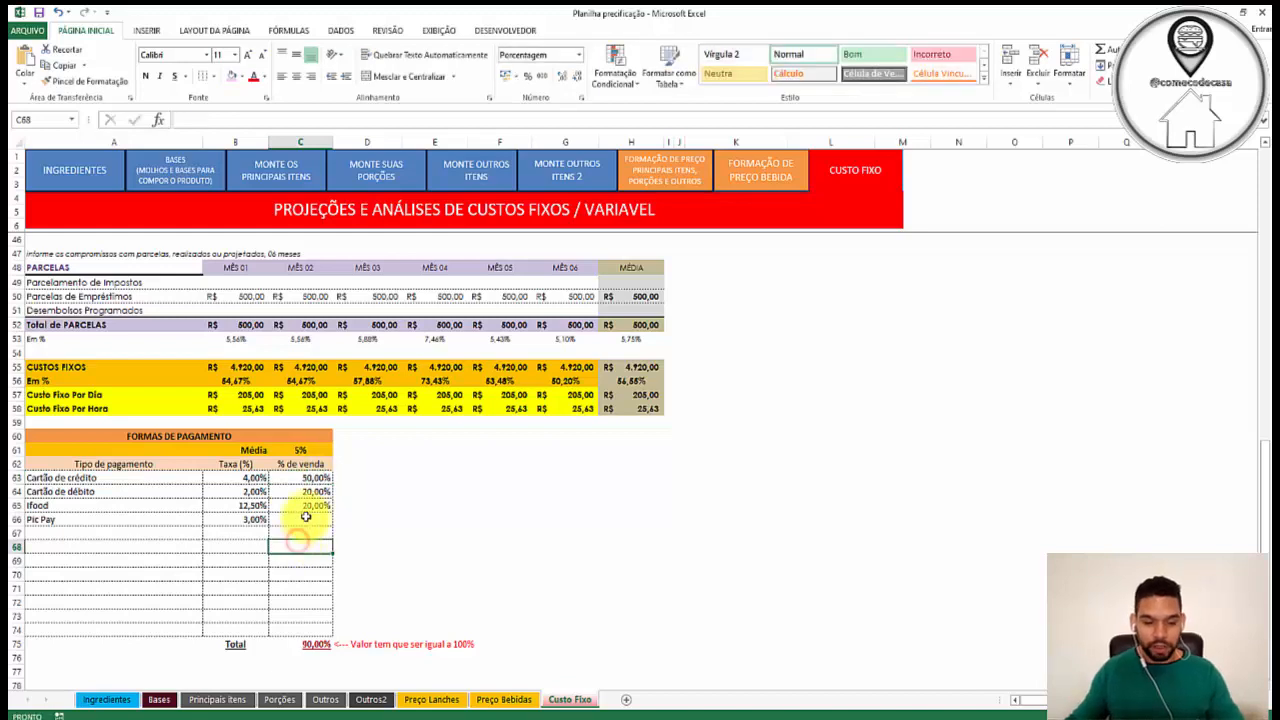
type("10")
left_click(324, 577)
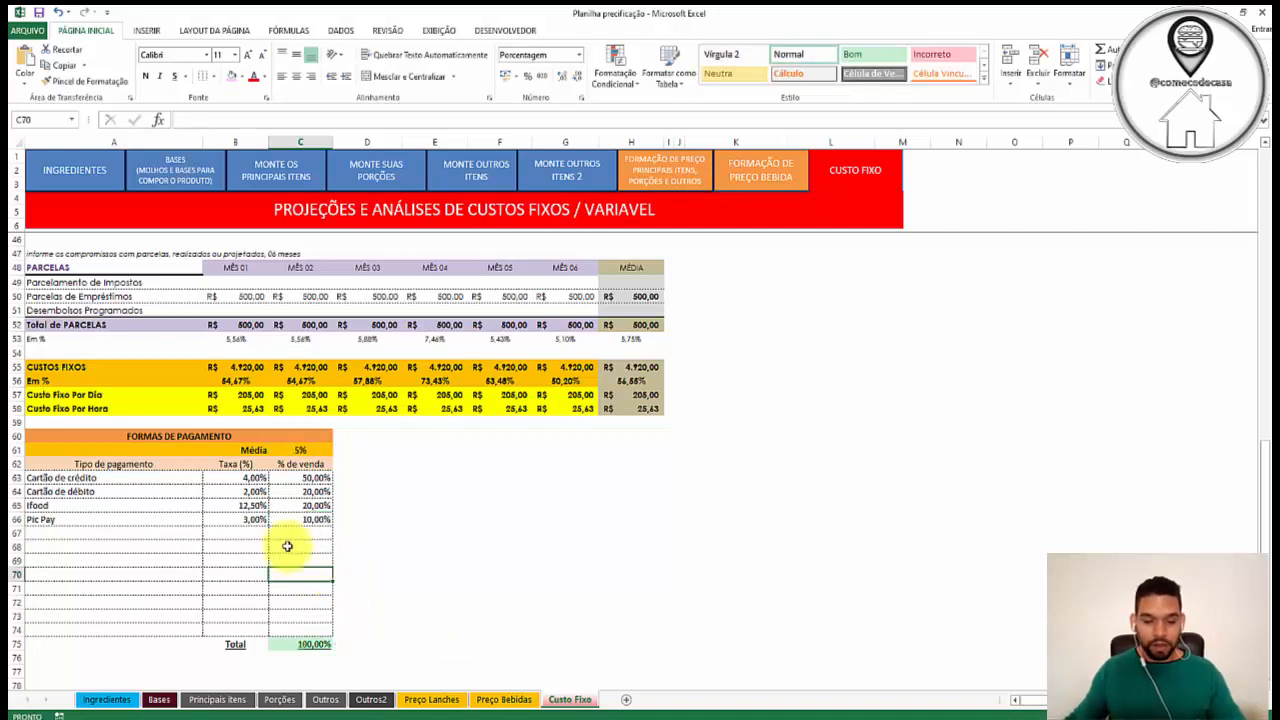
Step: Examine the average payment fee formula together with the fee rates and sales shares of the four payment types
left_click(295, 450)
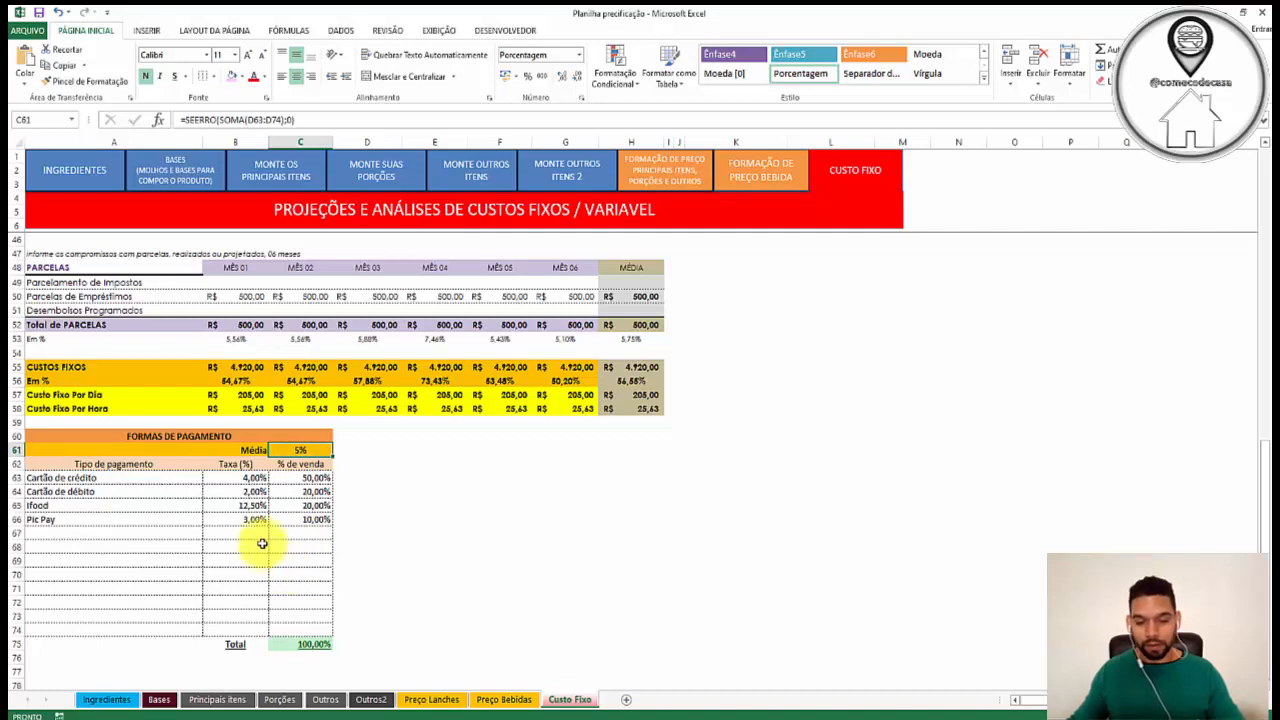
left_click(305, 478)
left_click_drag(300, 487, 303, 518)
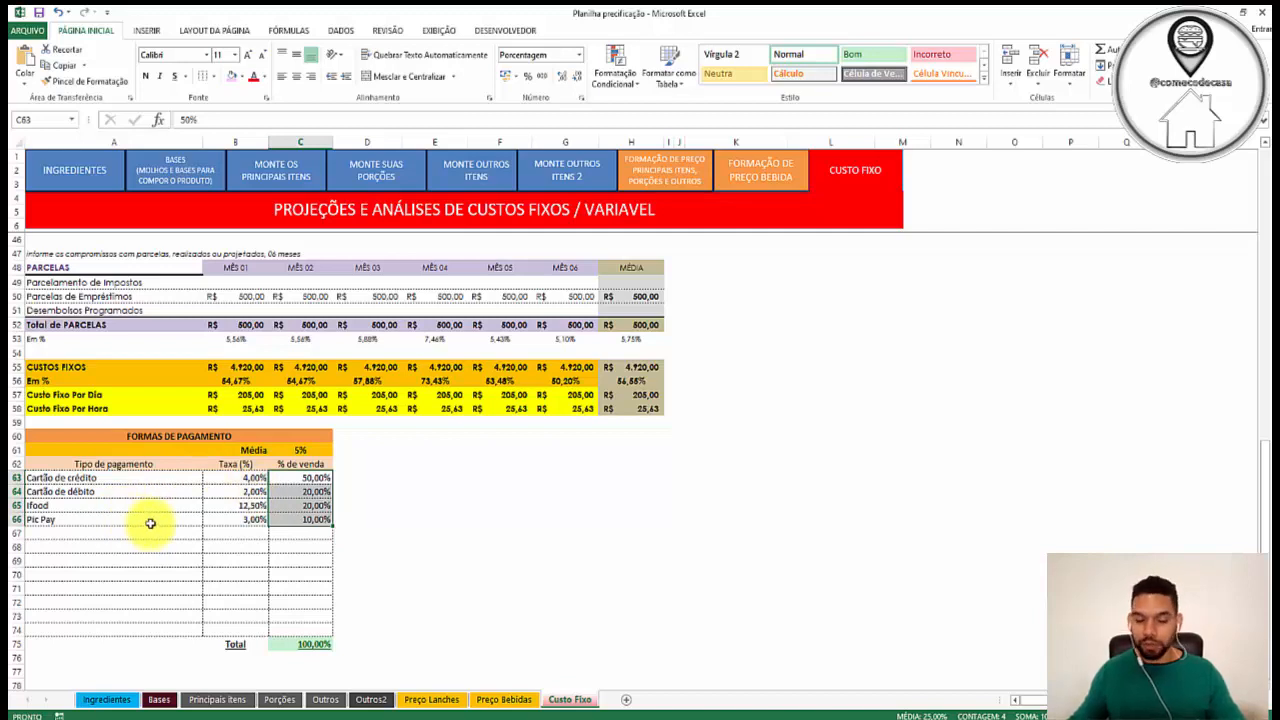
left_click_drag(243, 478, 242, 521)
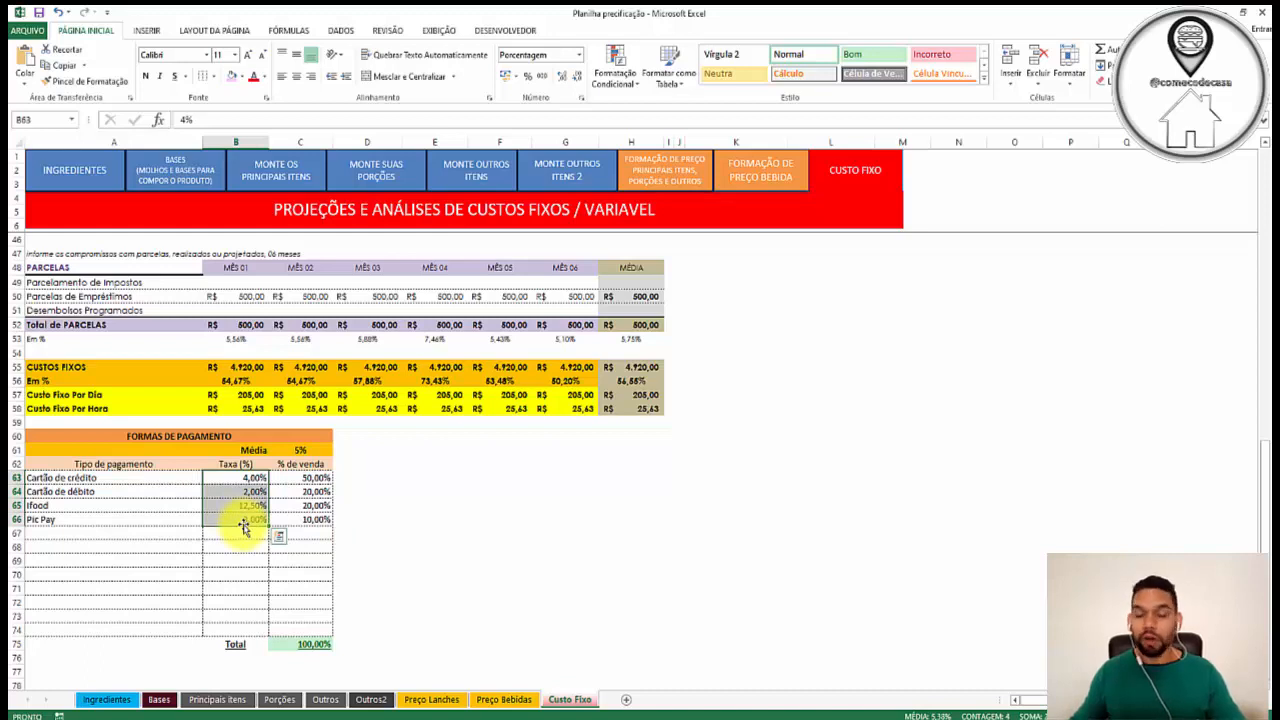
left_click_drag(246, 479, 241, 533)
left_click_drag(316, 476, 310, 521)
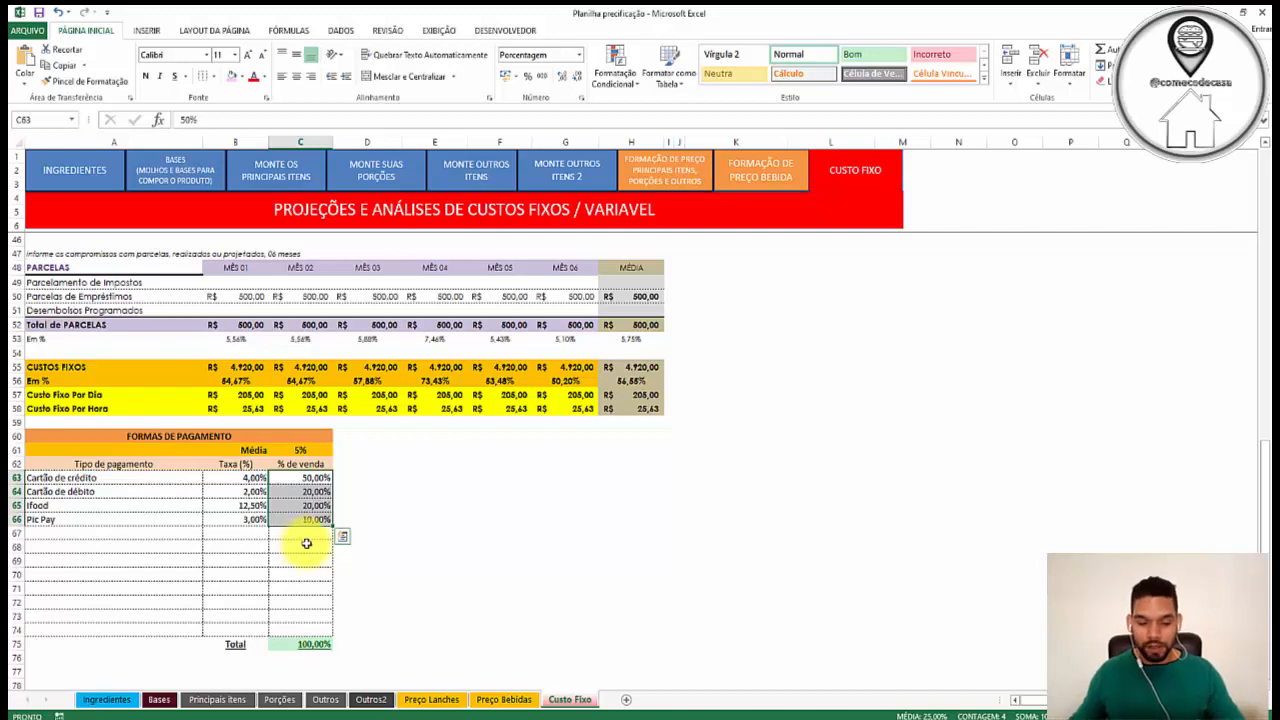
Step: Compare the six monthly FATURAMENTO values with the Ponto de equilíbrio and Lucro/Prejuízo rows below the break-even chart
scroll(454, 496, "up", 13)
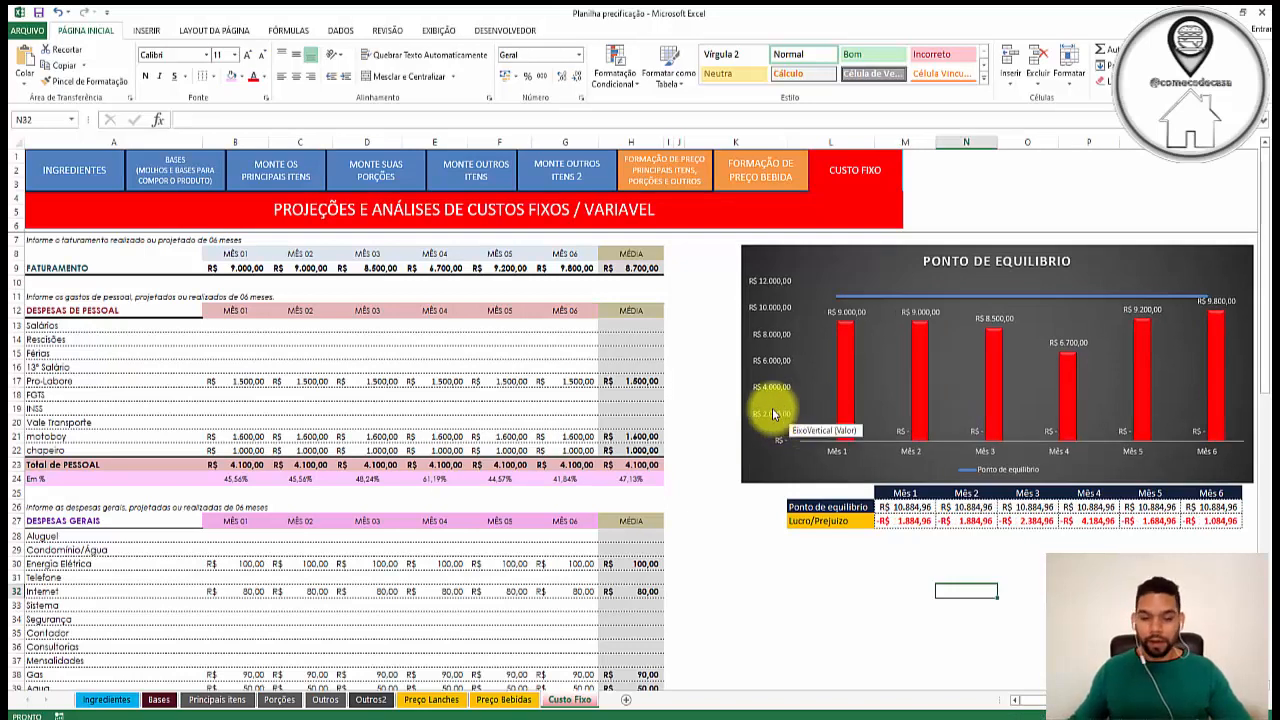
left_click_drag(236, 264, 565, 267)
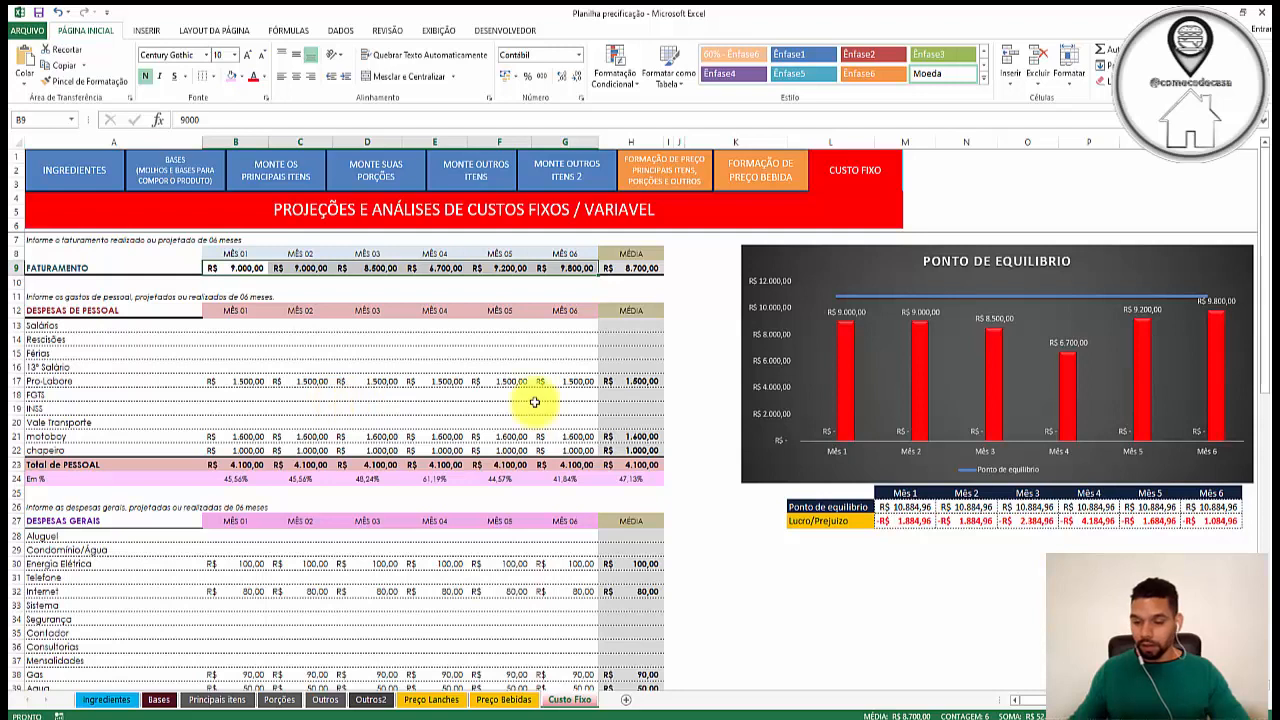
left_click(830, 508)
left_click(903, 507)
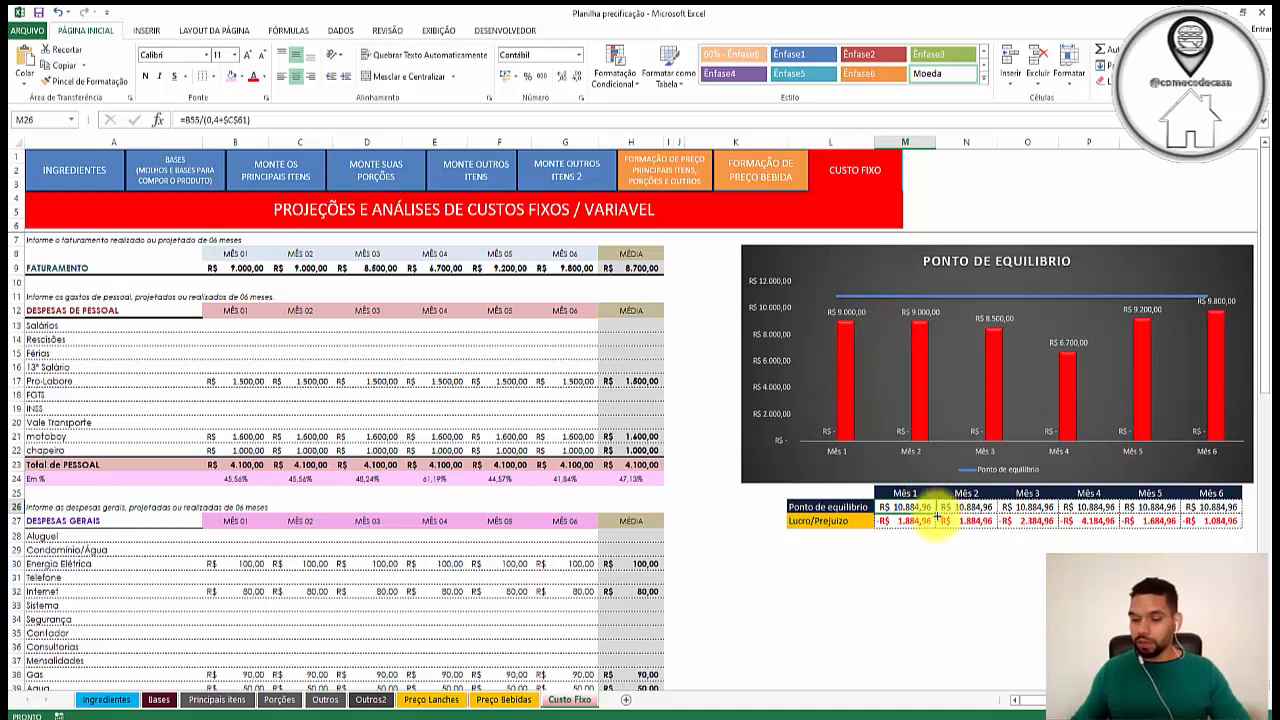
left_click(925, 521)
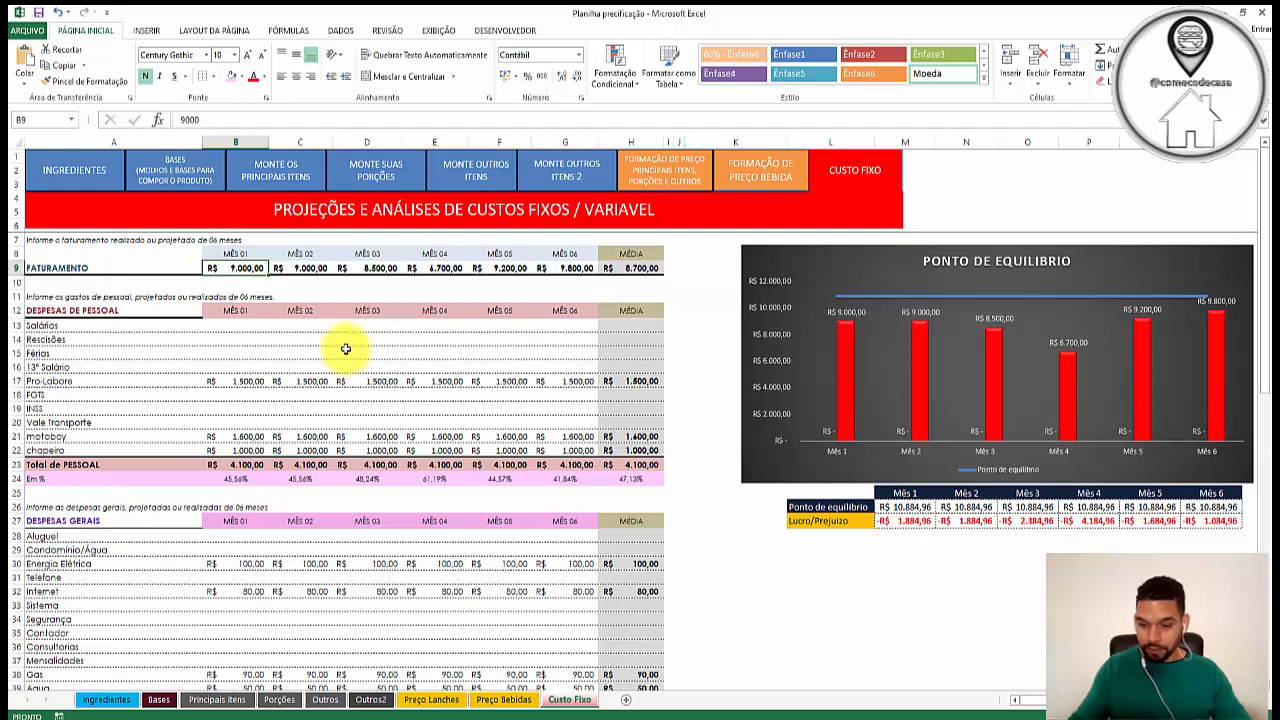
Step: Set the MÊS 01 FATURAMENTO to 12000 and check the Mês 1 bar and Lucro/Prejuízo value
type("12000")
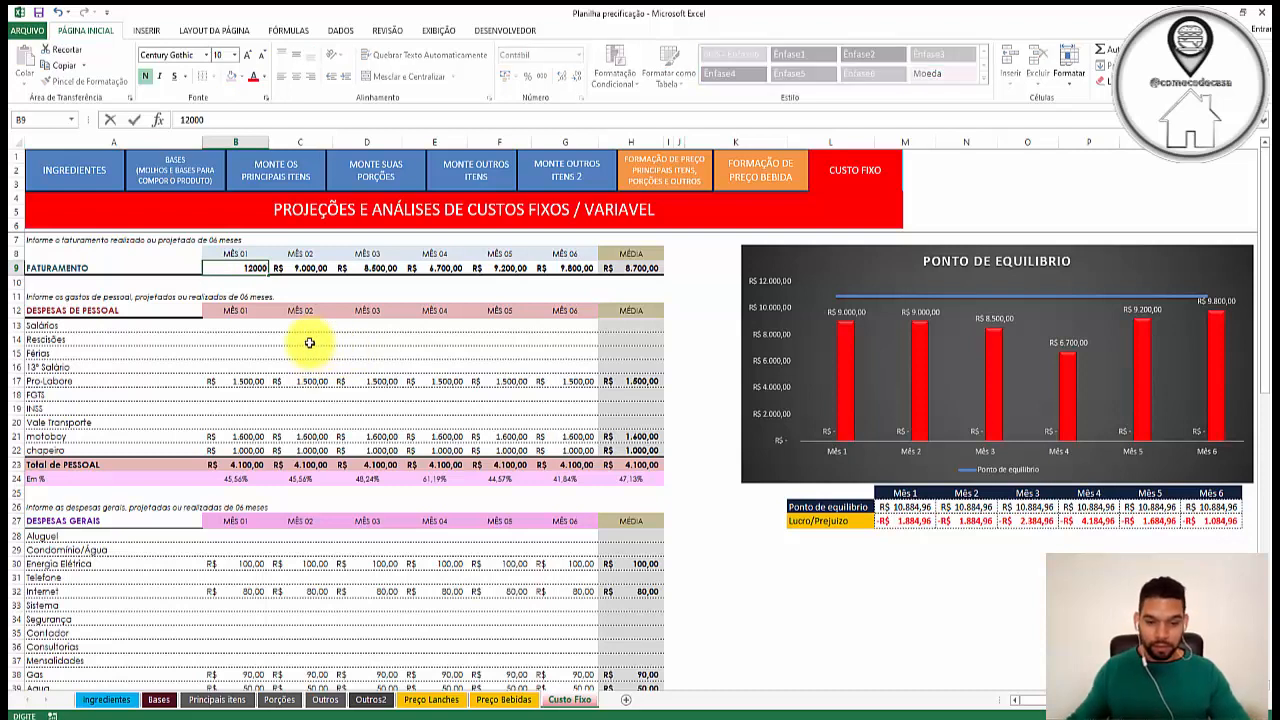
left_click(326, 345)
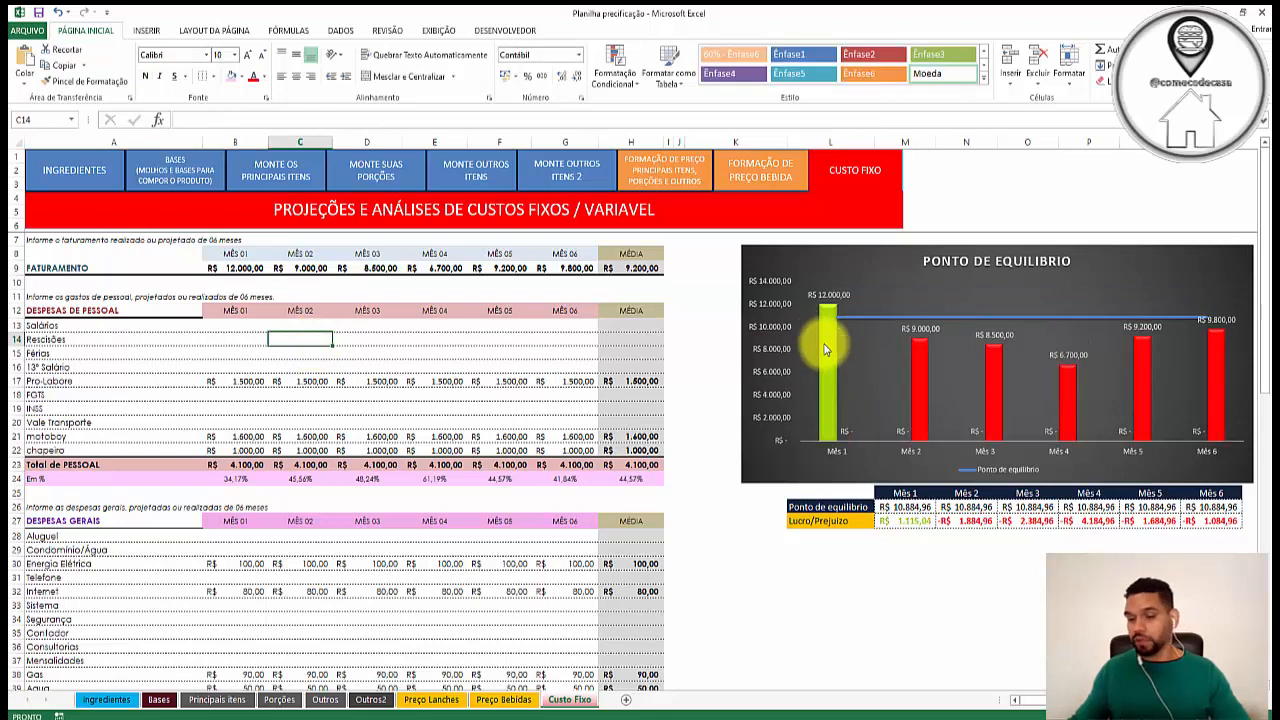
mouse_move(827, 334)
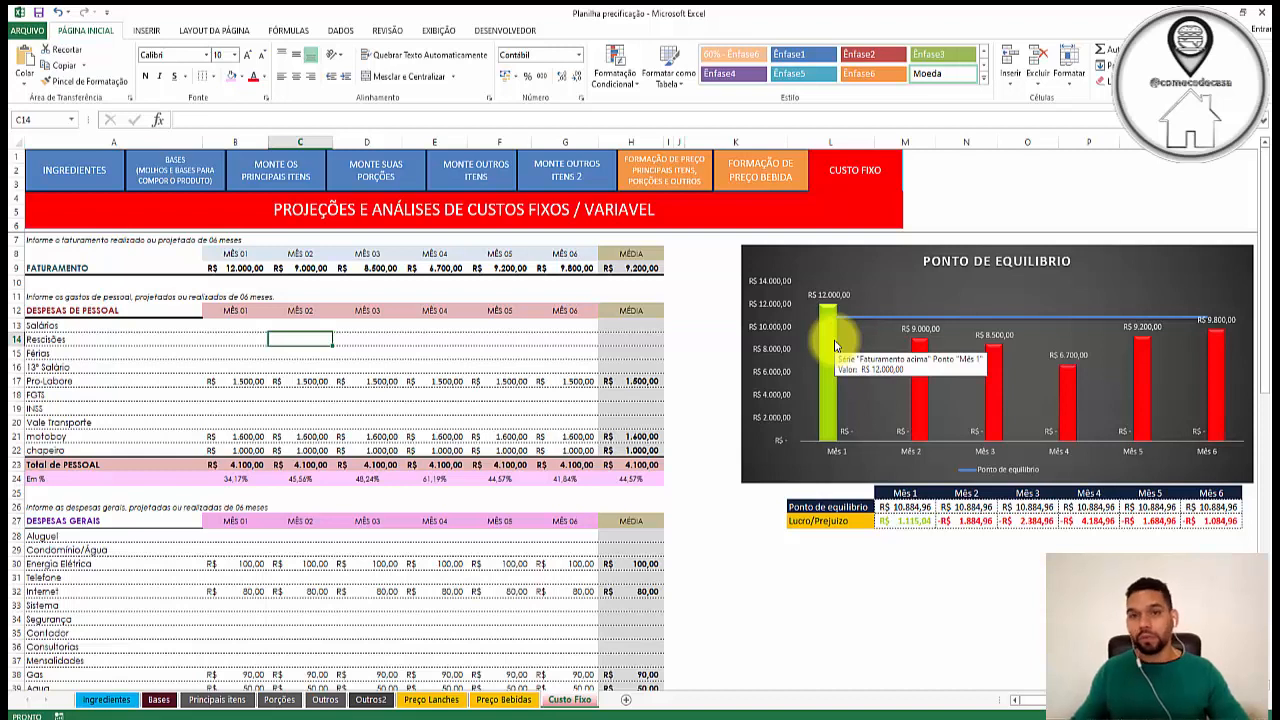
left_click(905, 520)
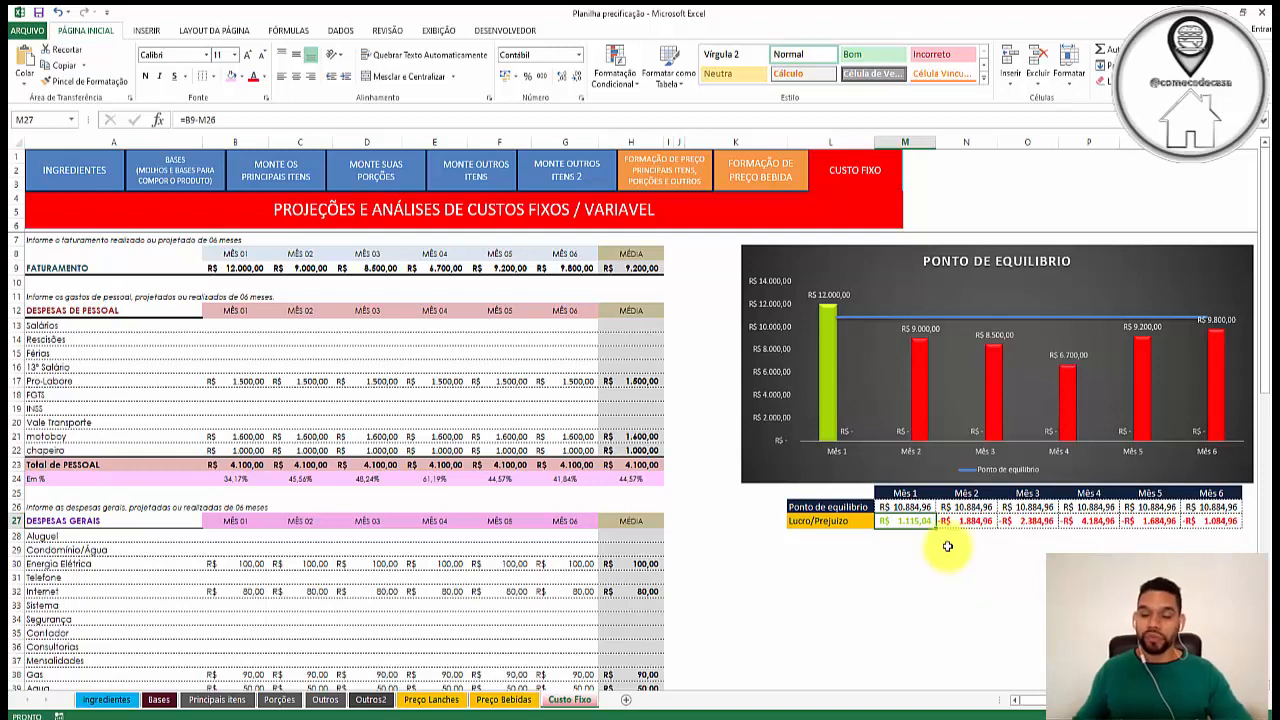
mouse_move(1000, 440)
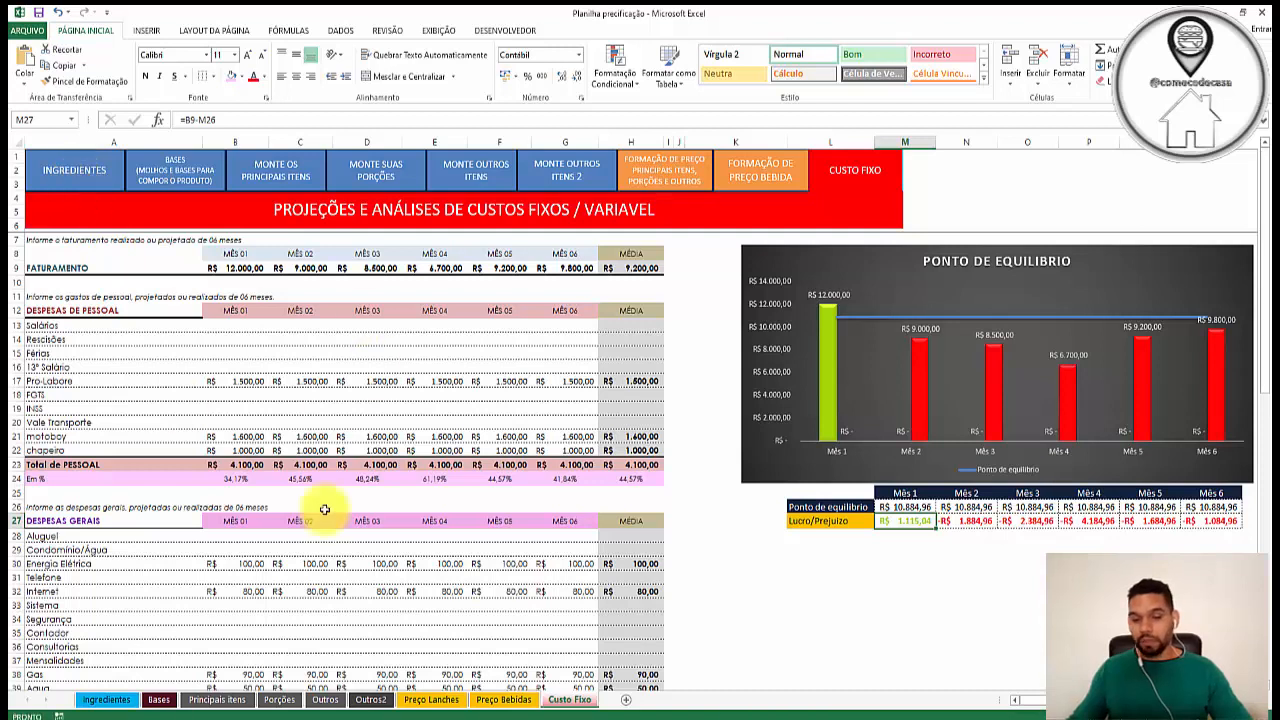
Step: Open the INGREDIENTES sheet and review the listed ingredients, from Alface to Carne de Hamburguer
left_click(72, 172)
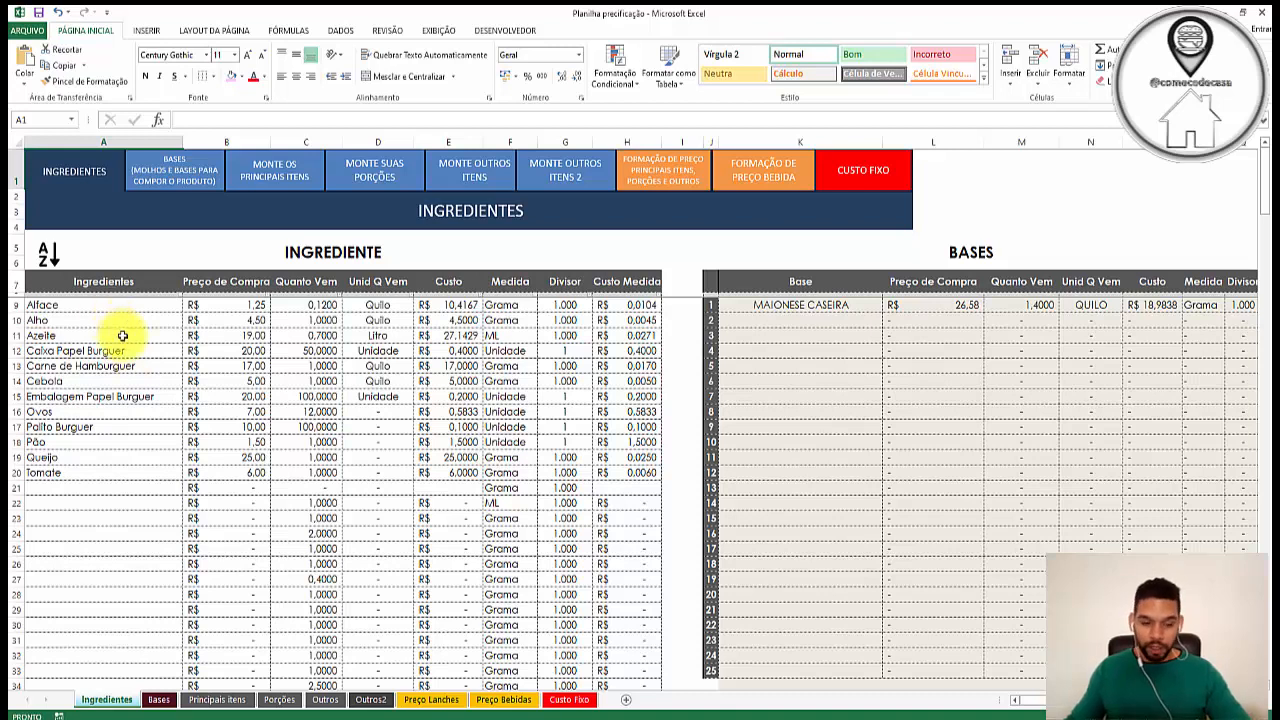
left_click(109, 305)
left_click(114, 320)
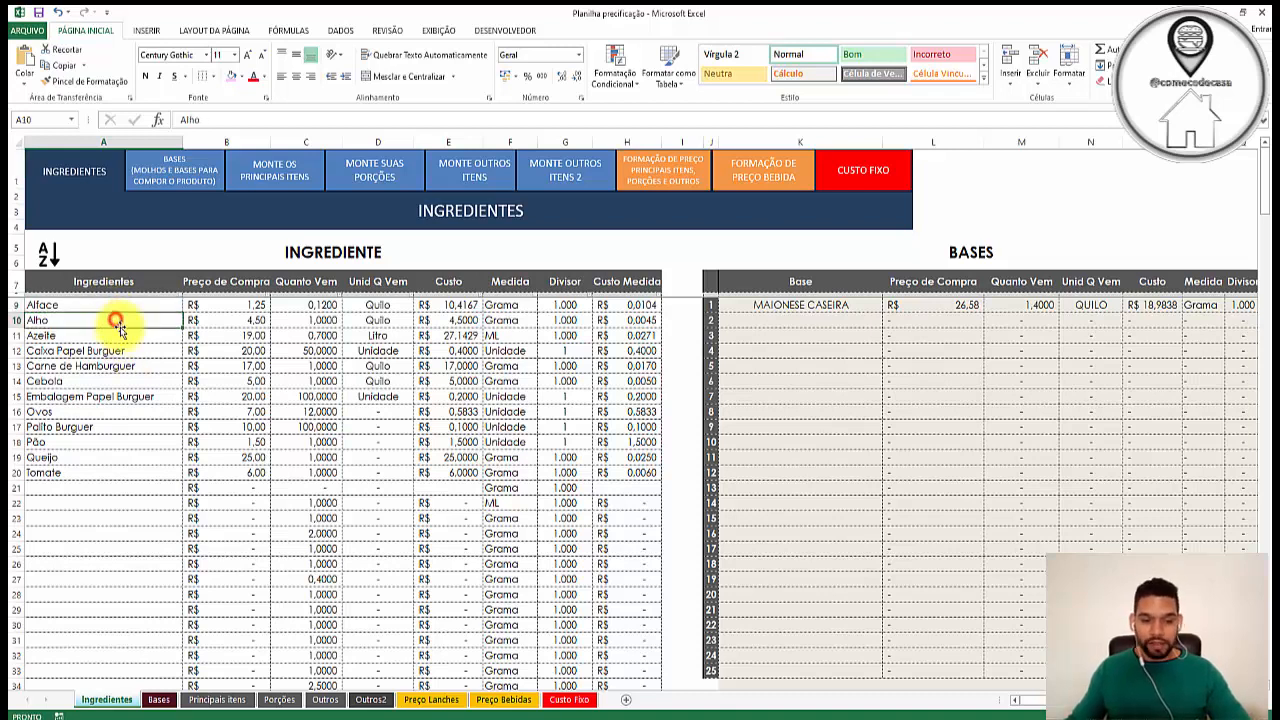
left_click(120, 335)
left_click(130, 362)
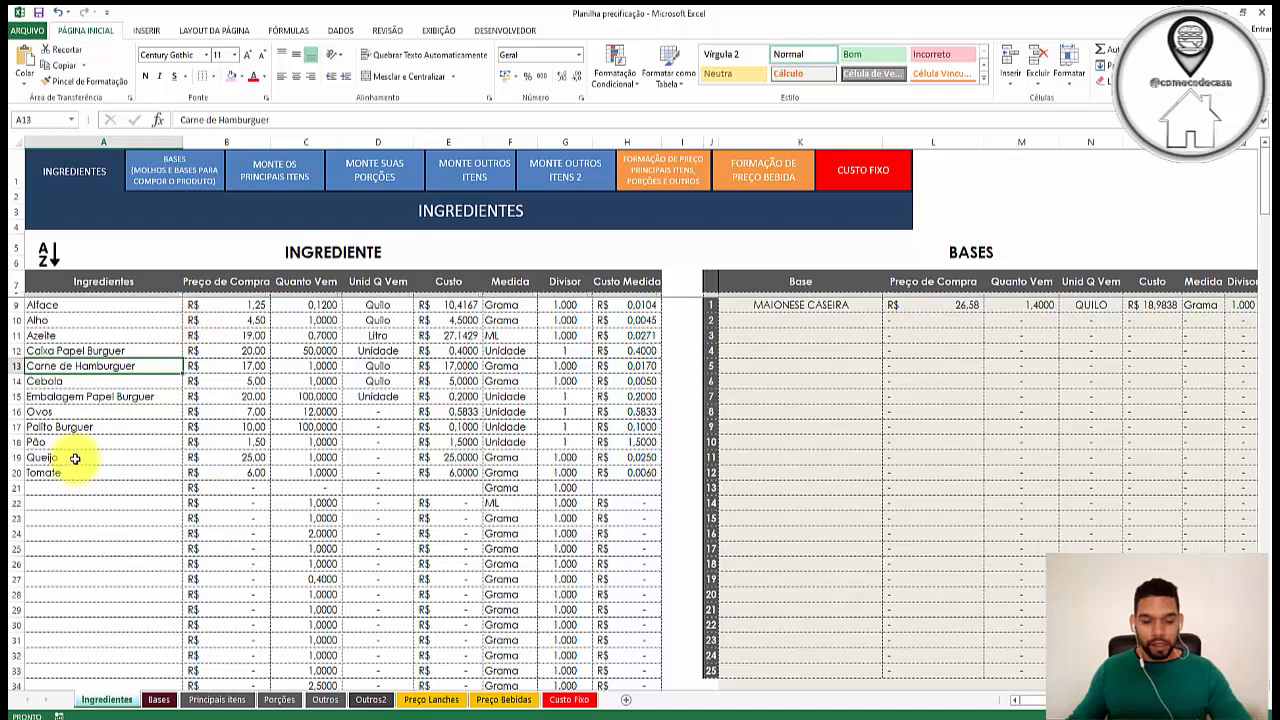
Step: Add the ingredient Cebola roxa in the first empty row with a purchase price of 6
left_click(126, 490)
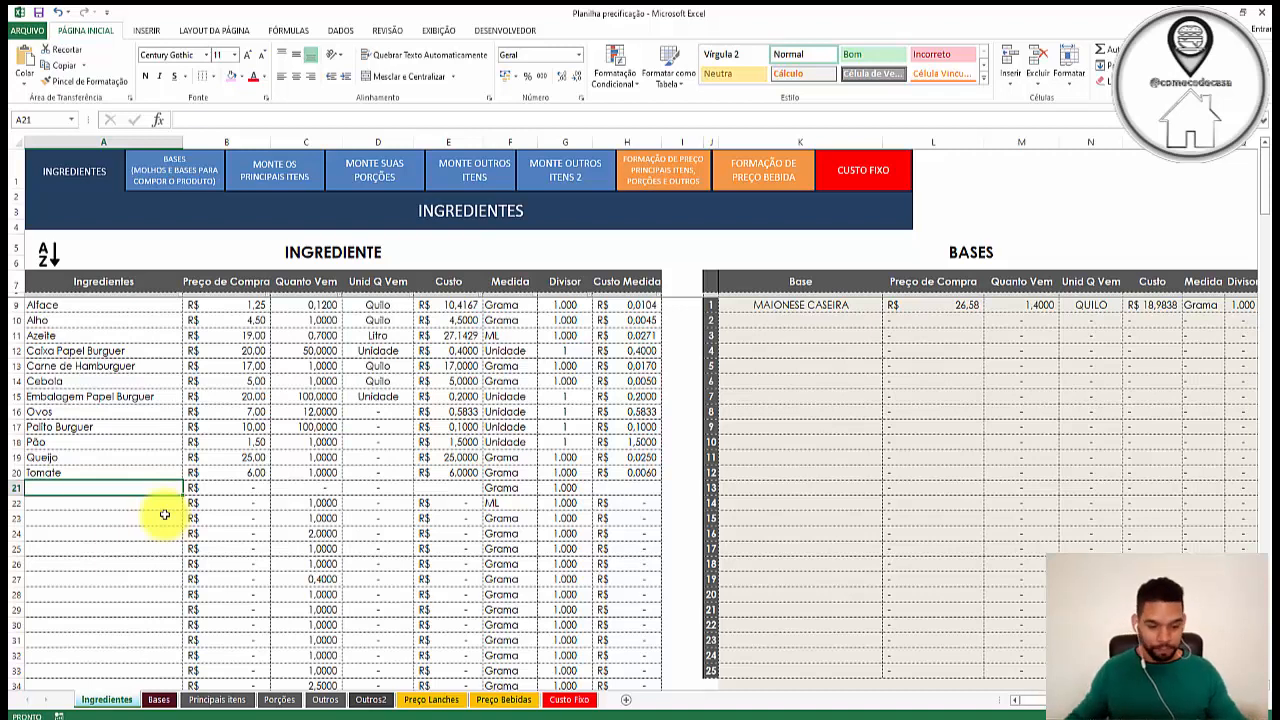
type("Cebola roxa")
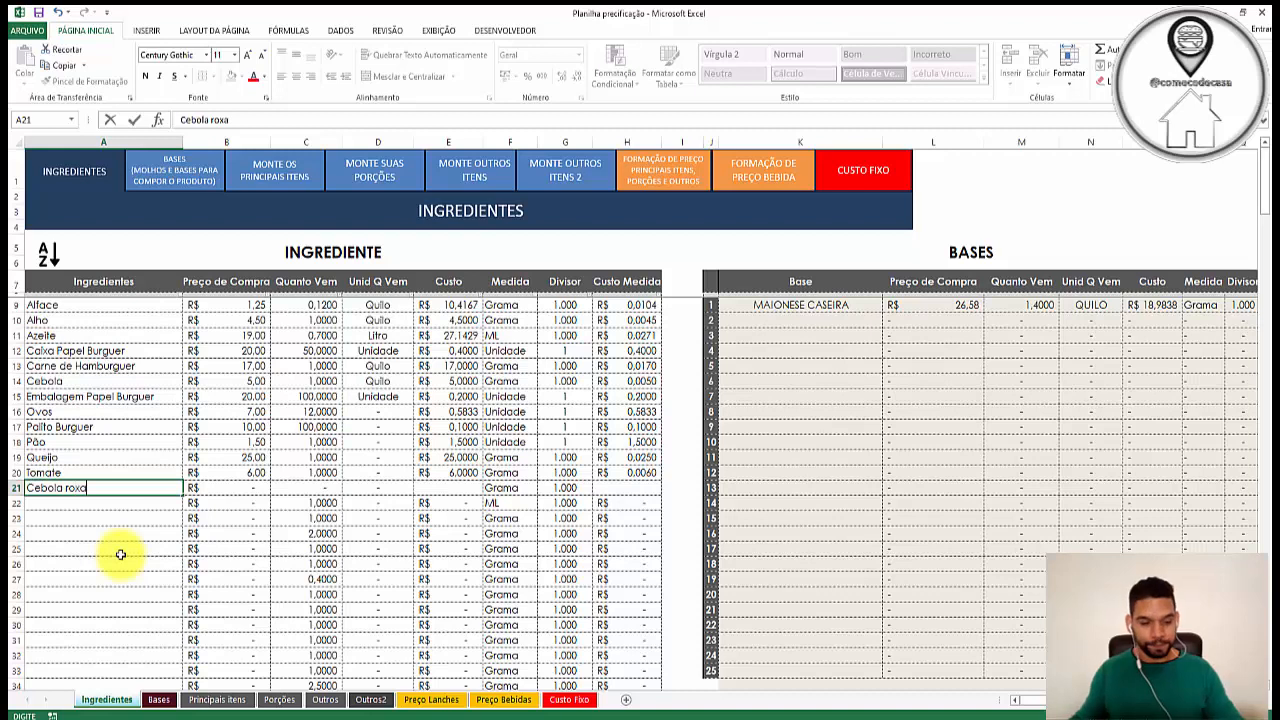
left_click(211, 499)
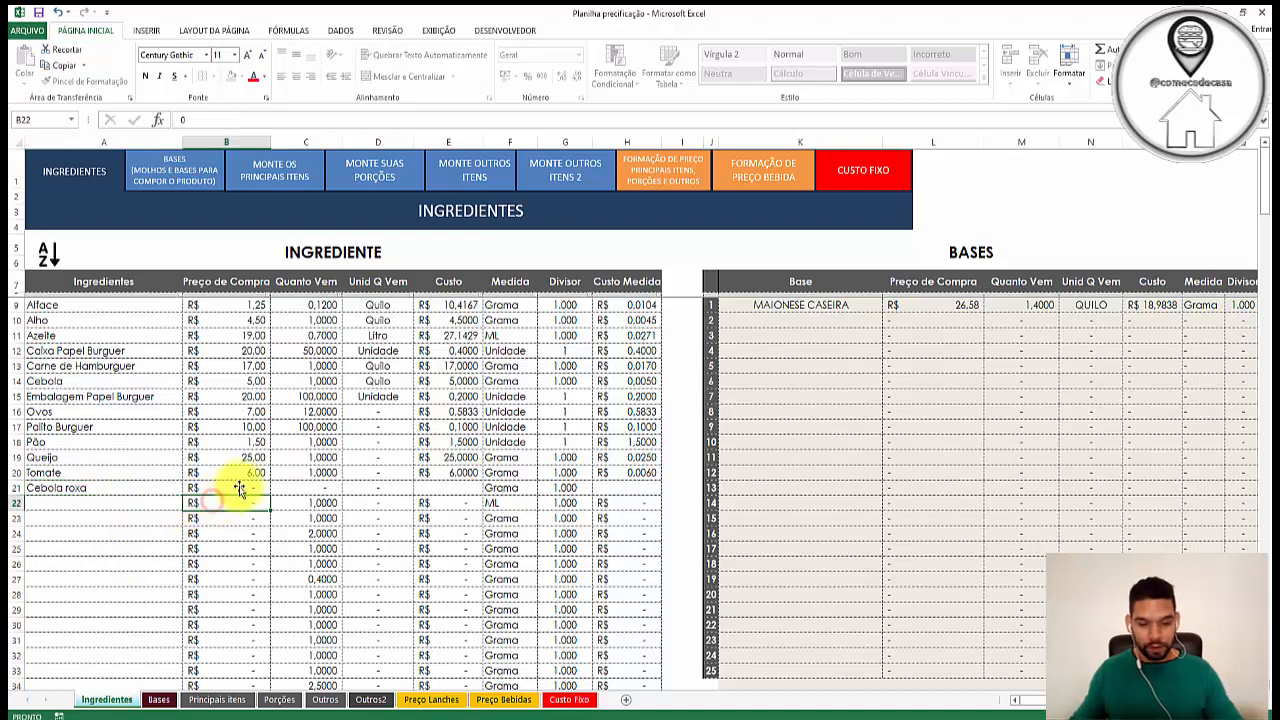
left_click(240, 487)
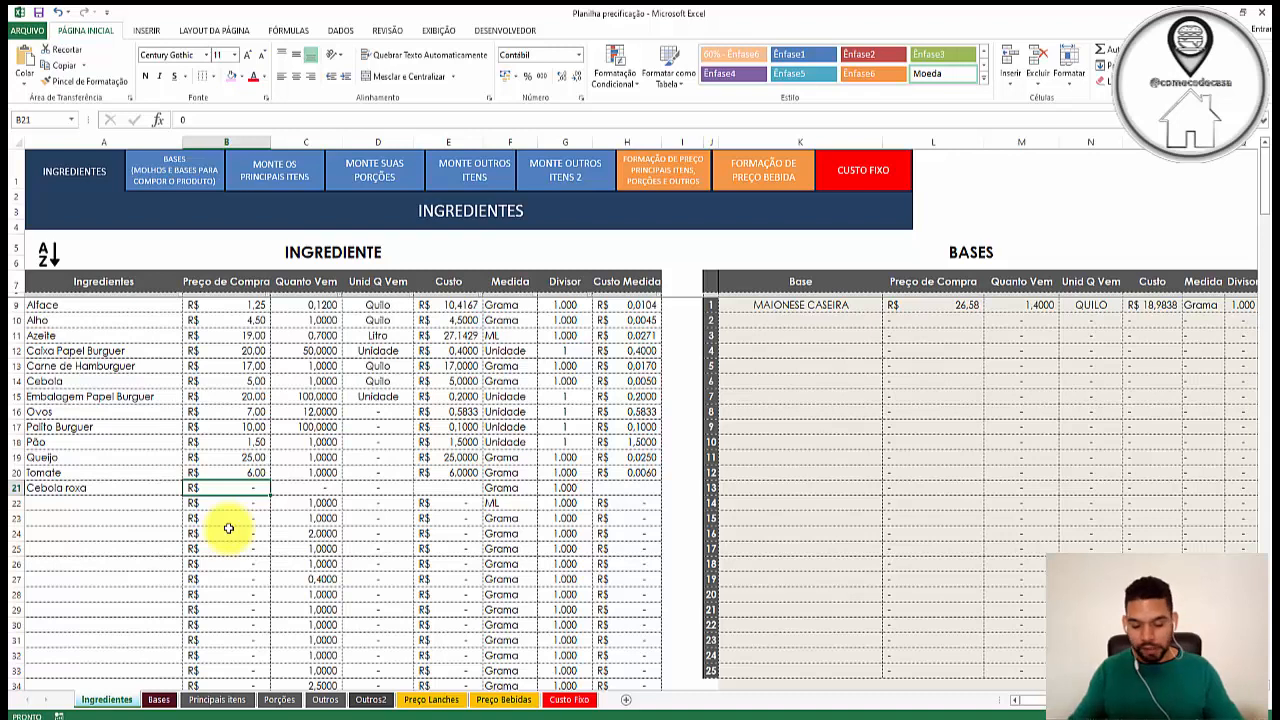
type("6")
left_click(228, 530)
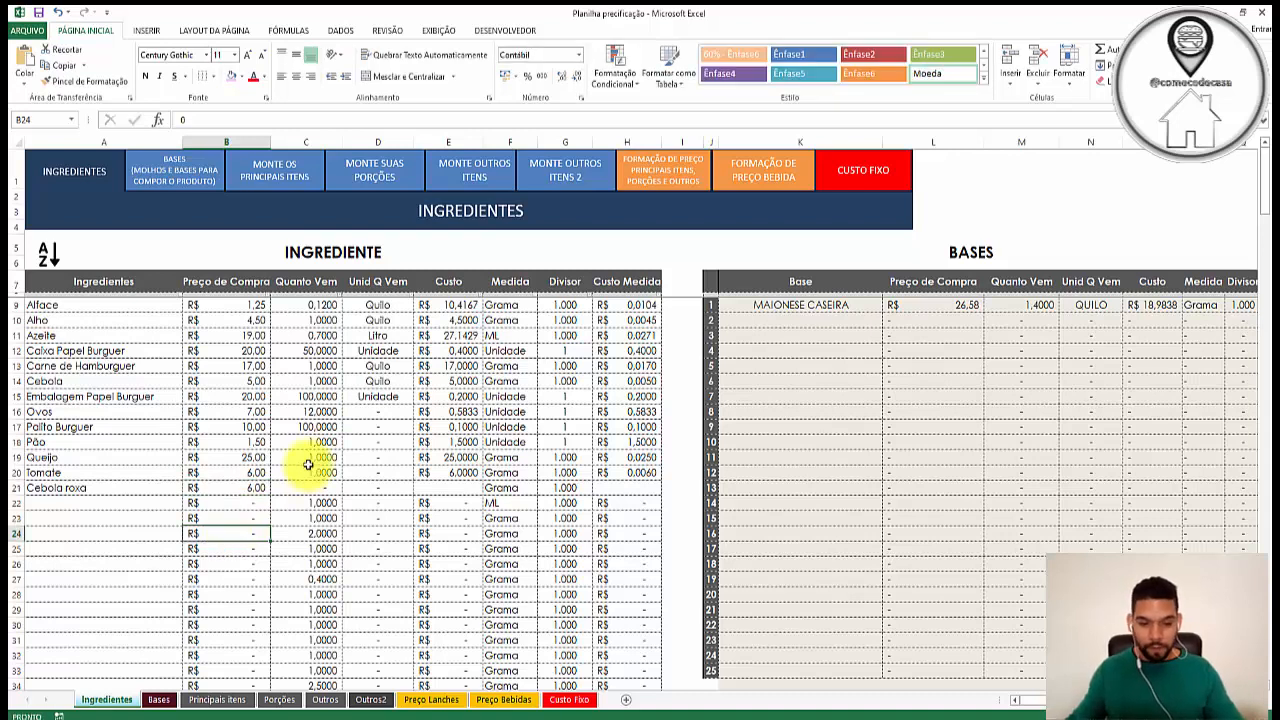
Step: Set Cebola roxa's purchased quantity to 1 and its unit to Quilo, and check its Medida
left_click(318, 488)
type("1")
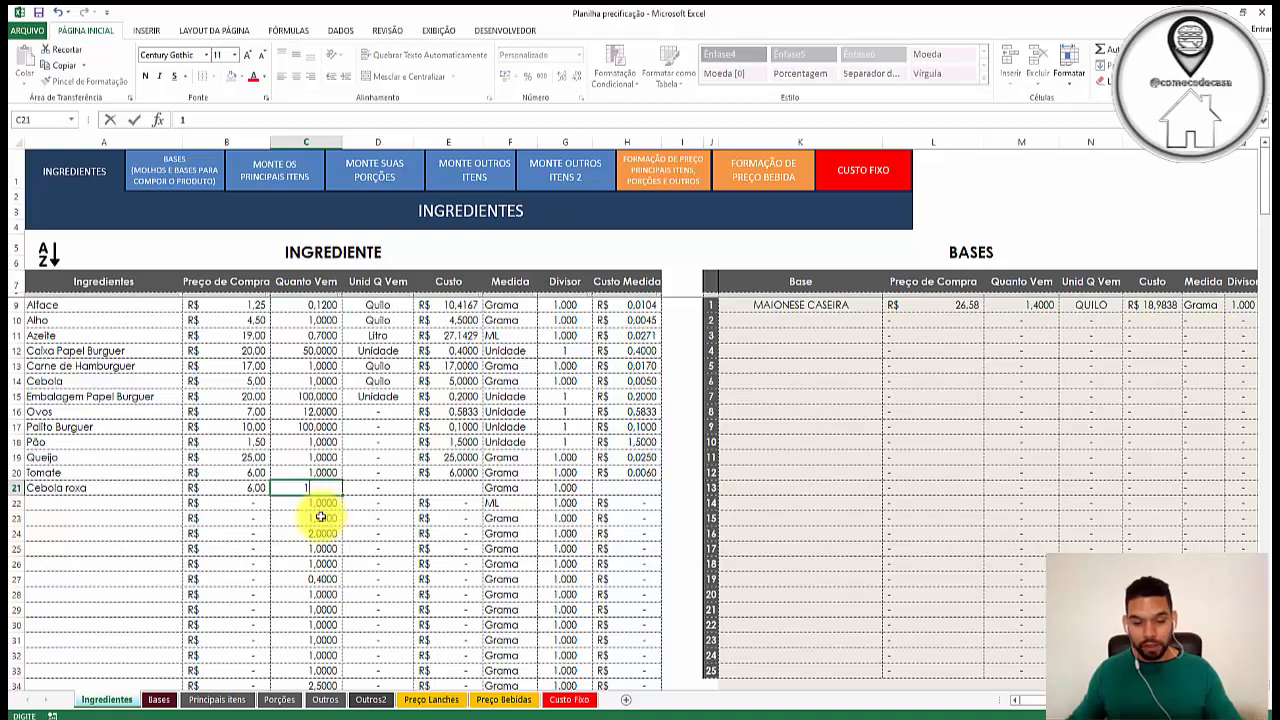
left_click(374, 486)
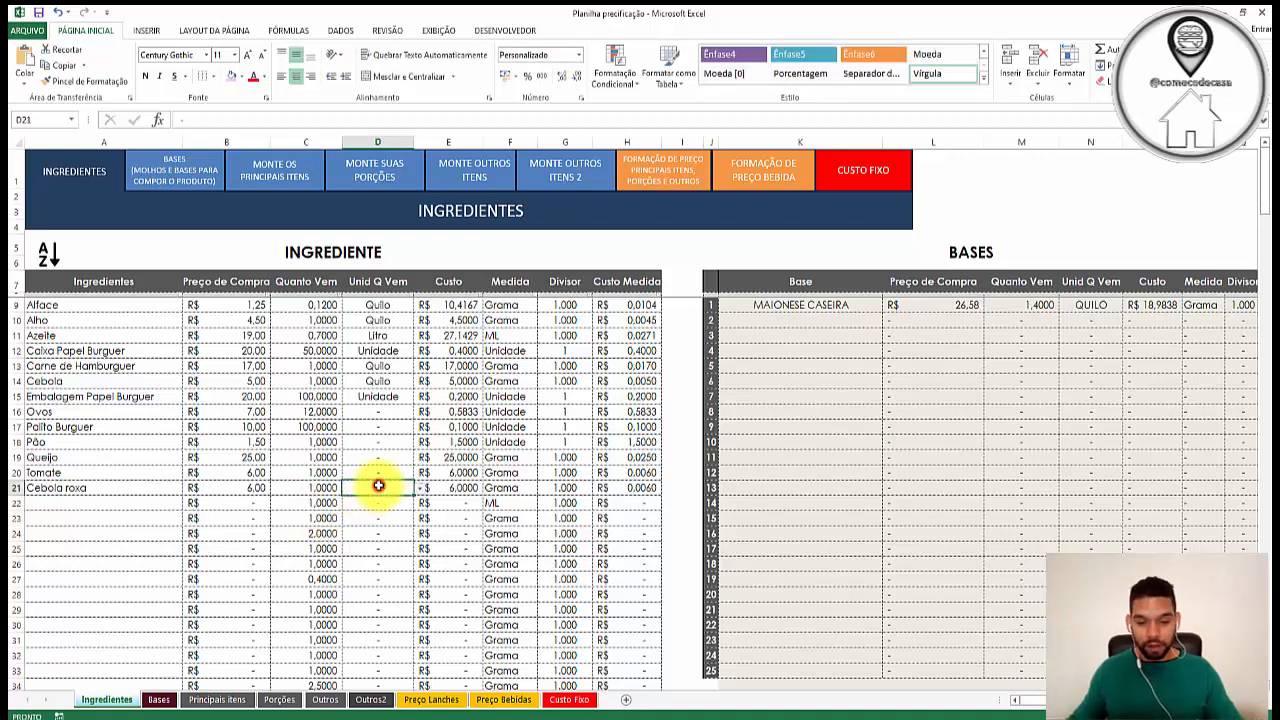
left_click(421, 488)
left_click(396, 515)
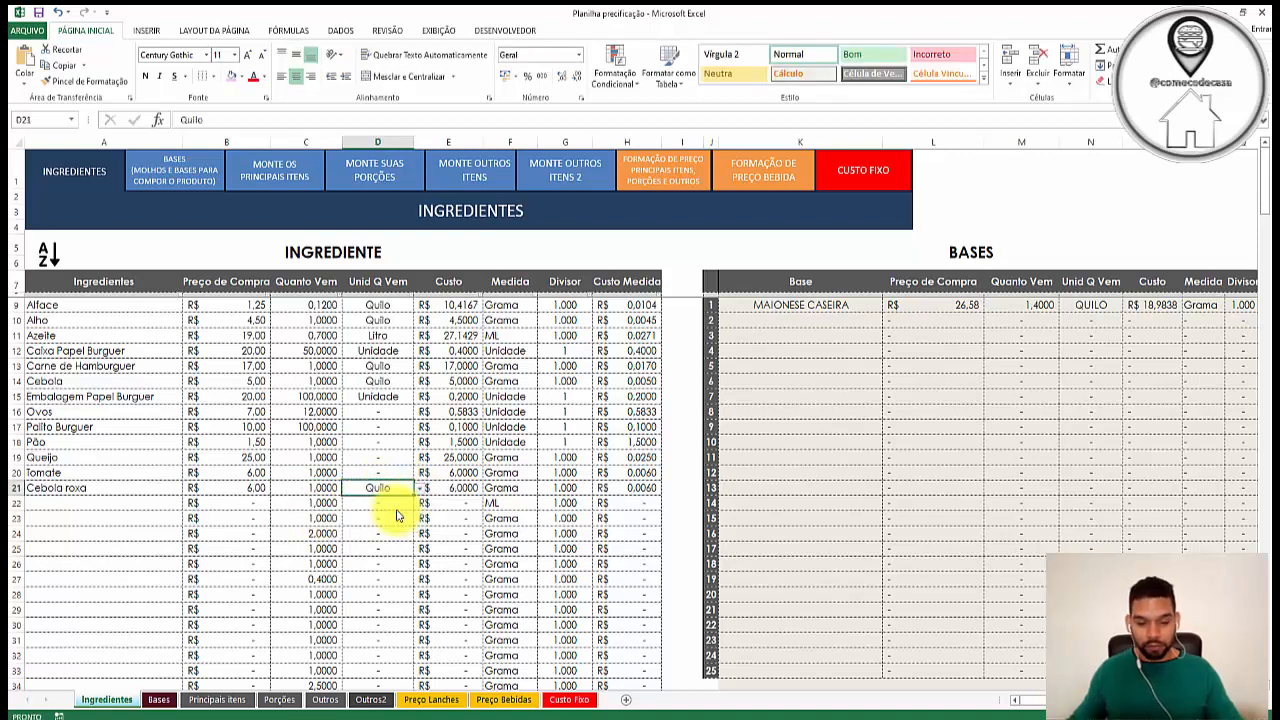
left_click(526, 488)
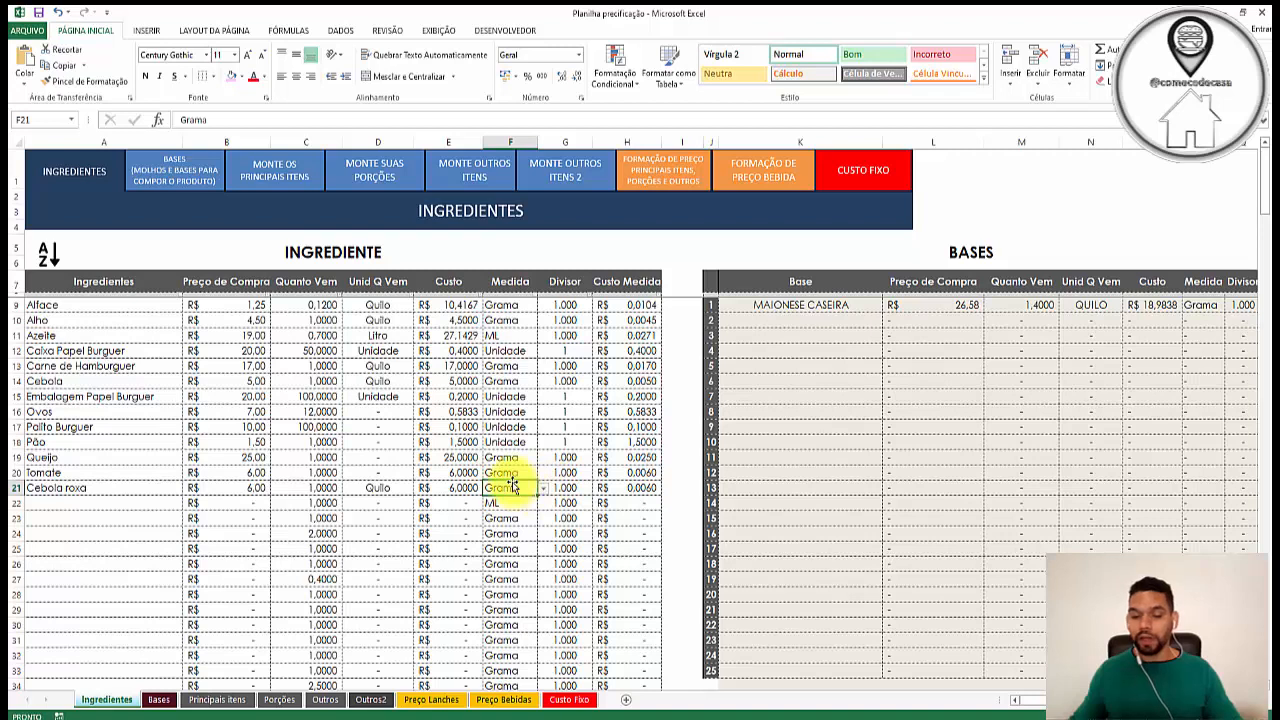
left_click(392, 485)
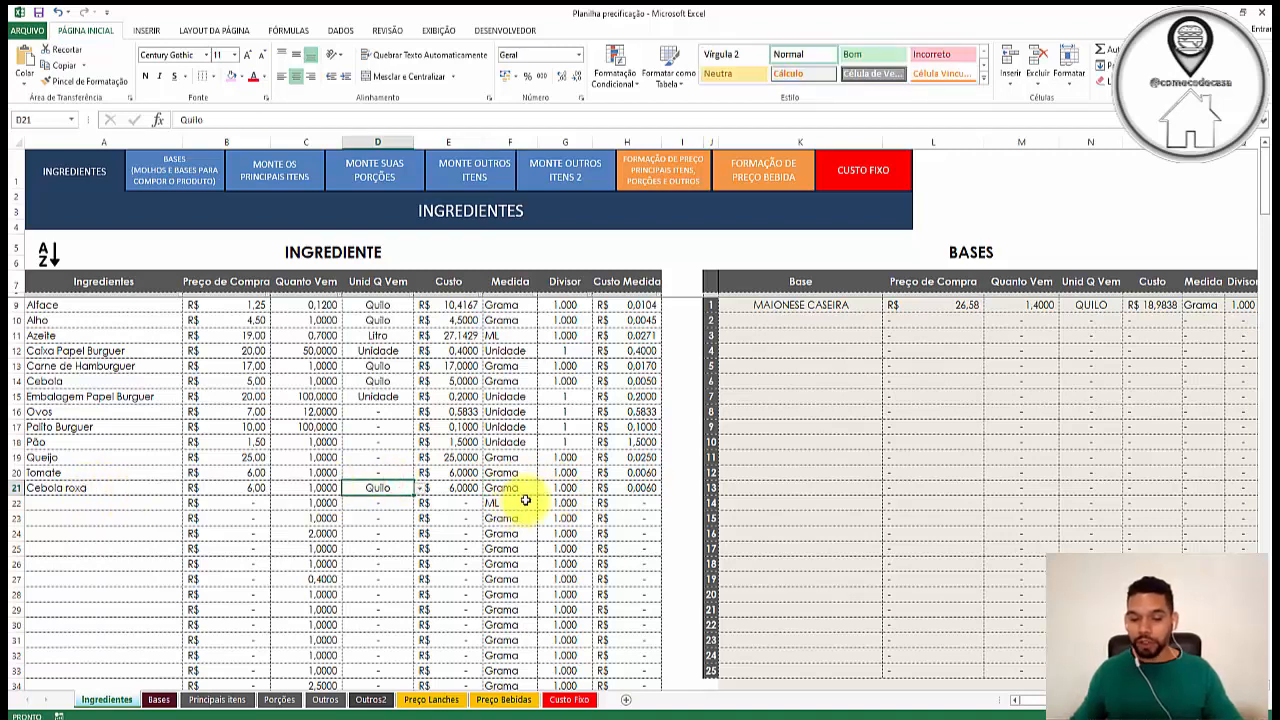
Step: Check Cebola roxa's Custo Medida, the empty ingredient rows below it, and the MAIONESE CASEIRA entry in the BASES table
left_click(624, 489)
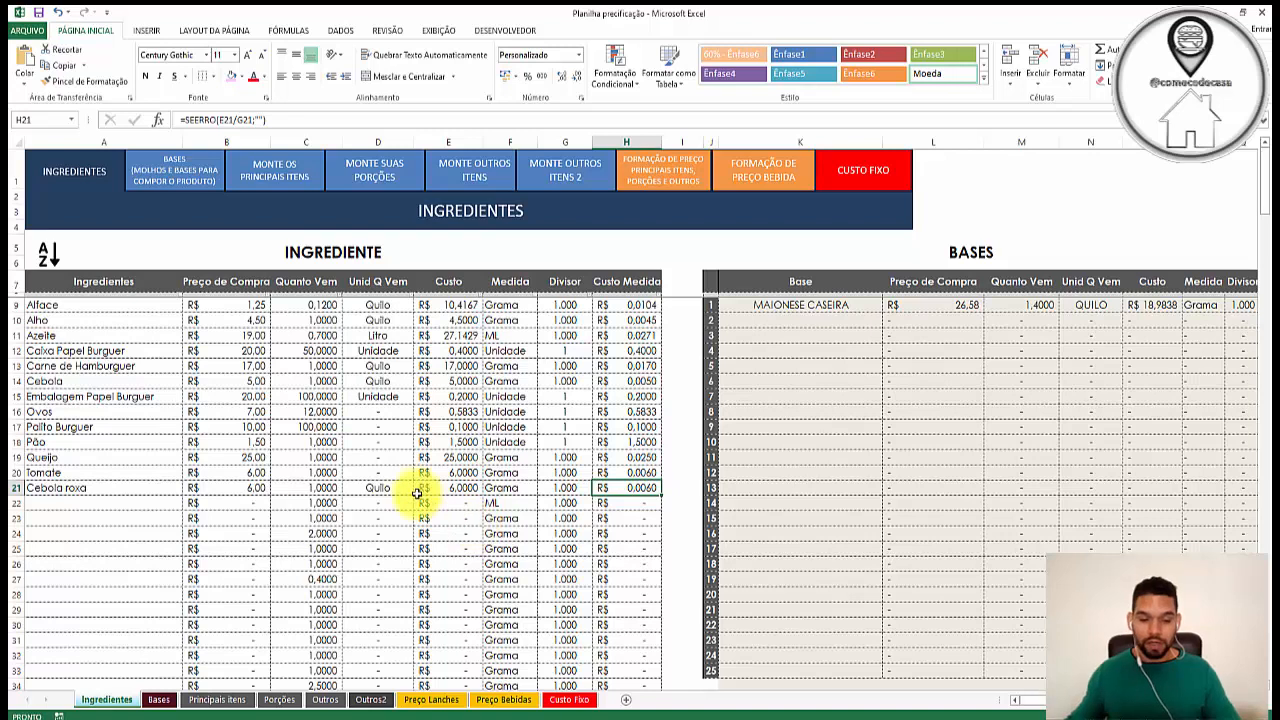
left_click(70, 503)
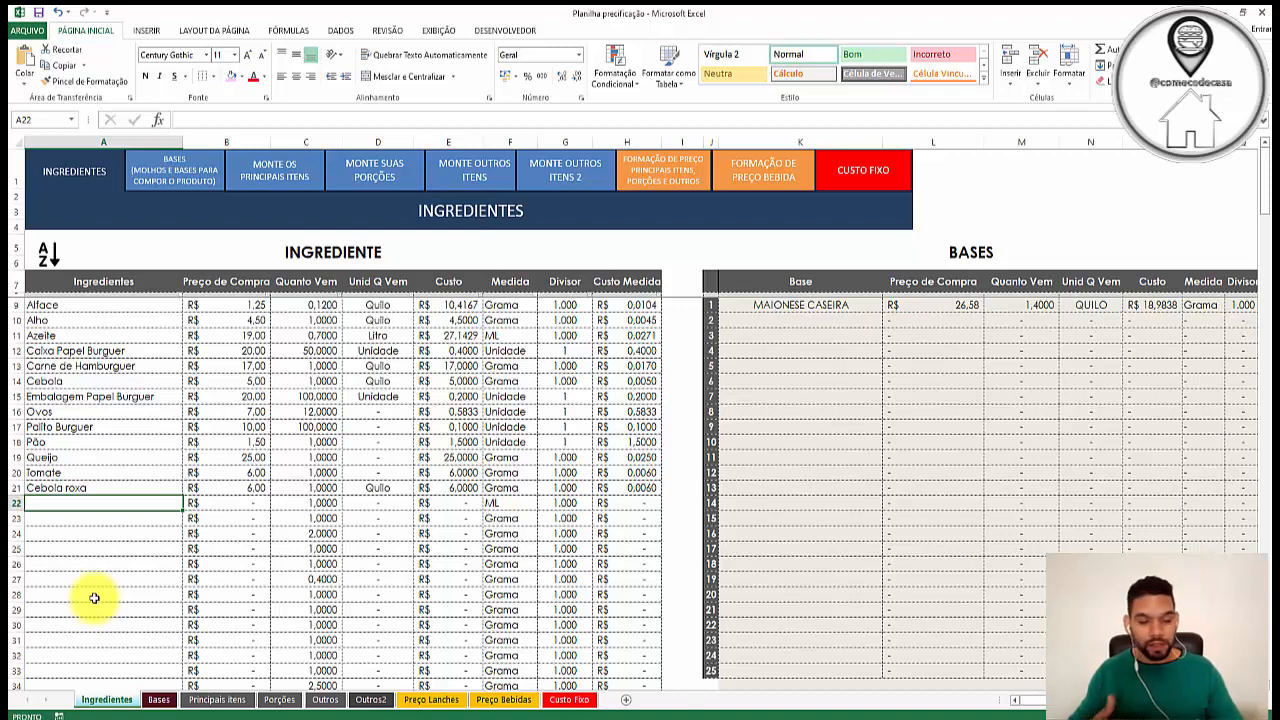
scroll(100, 585, "down", 5)
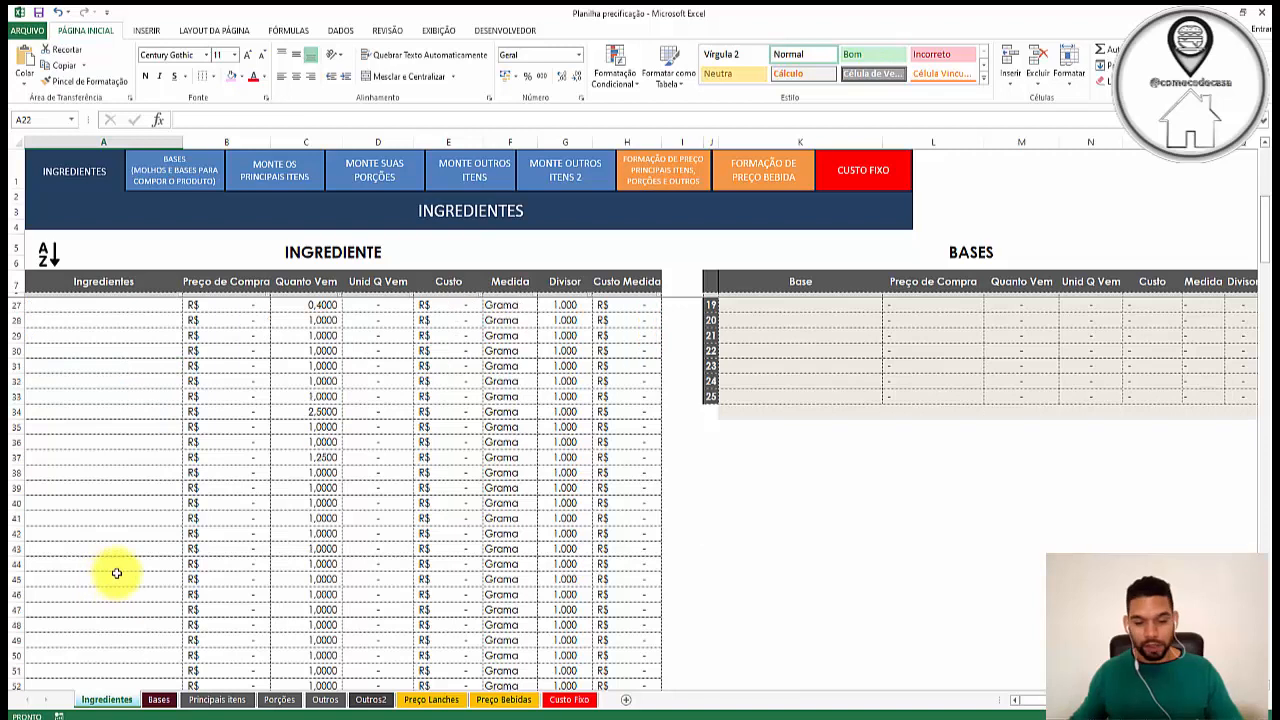
scroll(115, 575, "up", 4)
scroll(128, 567, "up", 1)
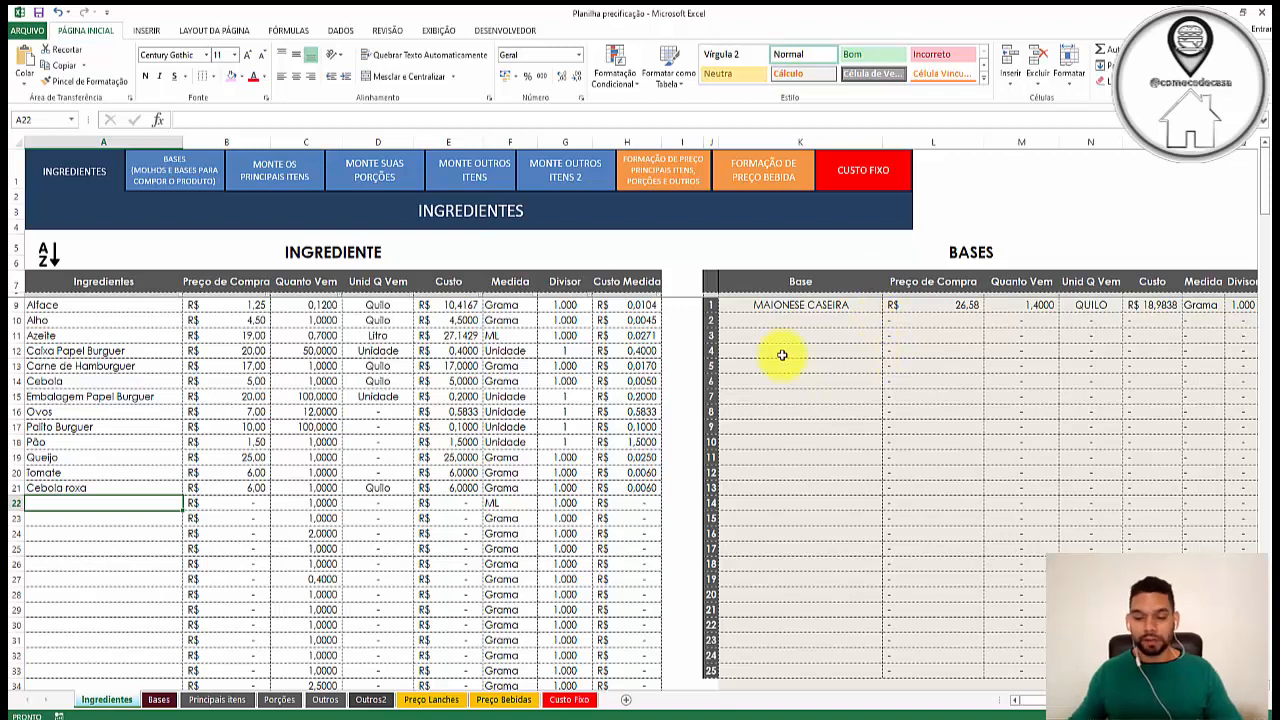
left_click(811, 308)
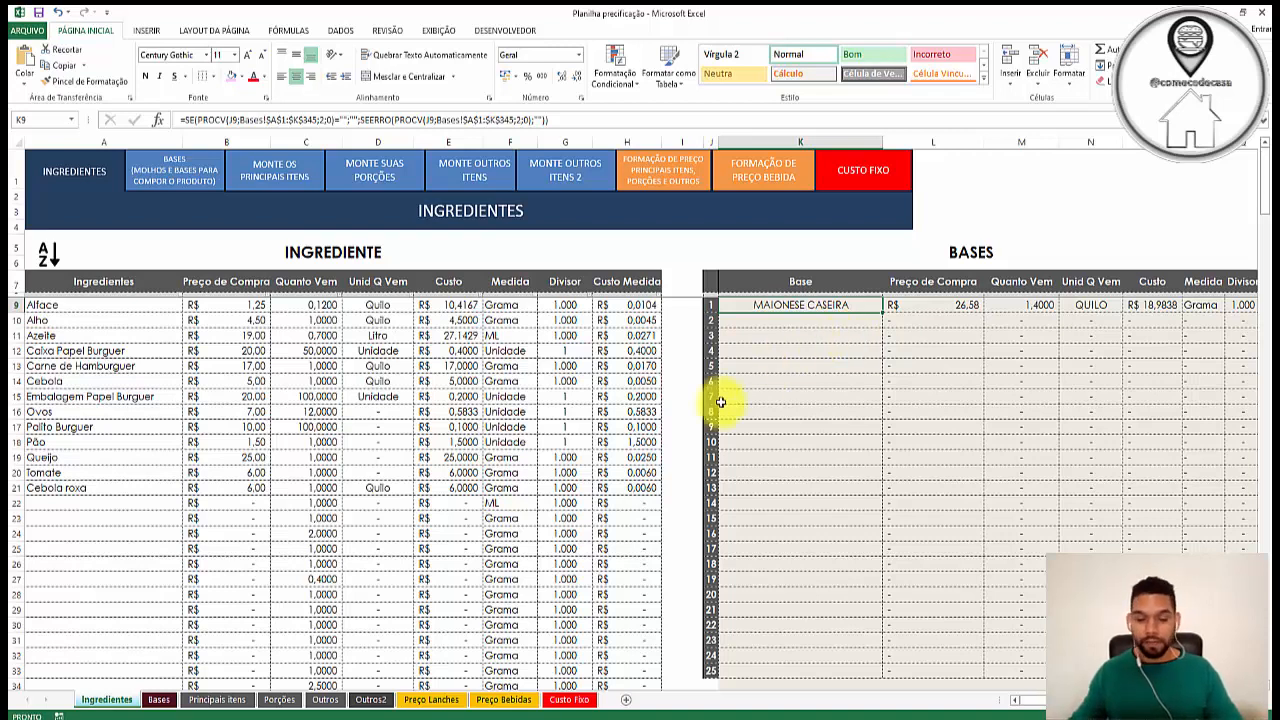
Step: Open the Bases sheet and review the MAIONESE CASEIRA recipe's name, ingredients from Alho to Ovos, and their Medida
left_click(160, 700)
left_click(170, 323)
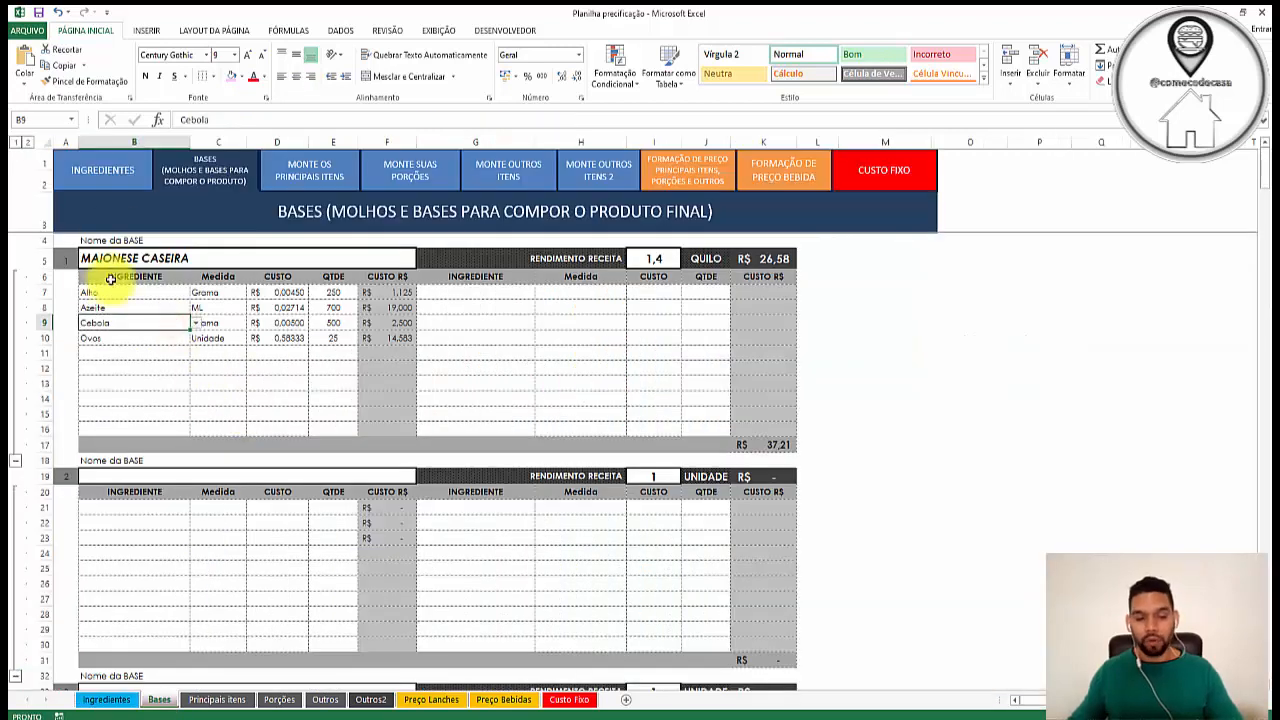
scroll(164, 429, "down", 8)
scroll(164, 429, "up", 8)
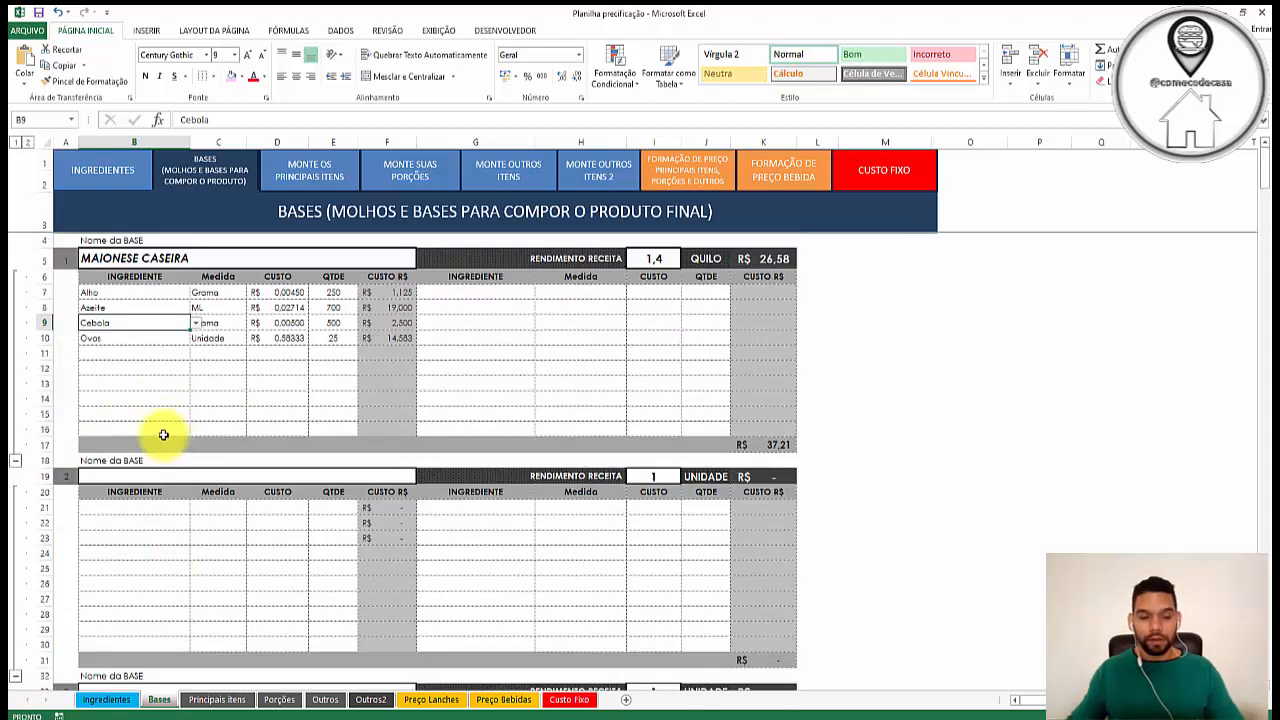
left_click(165, 258)
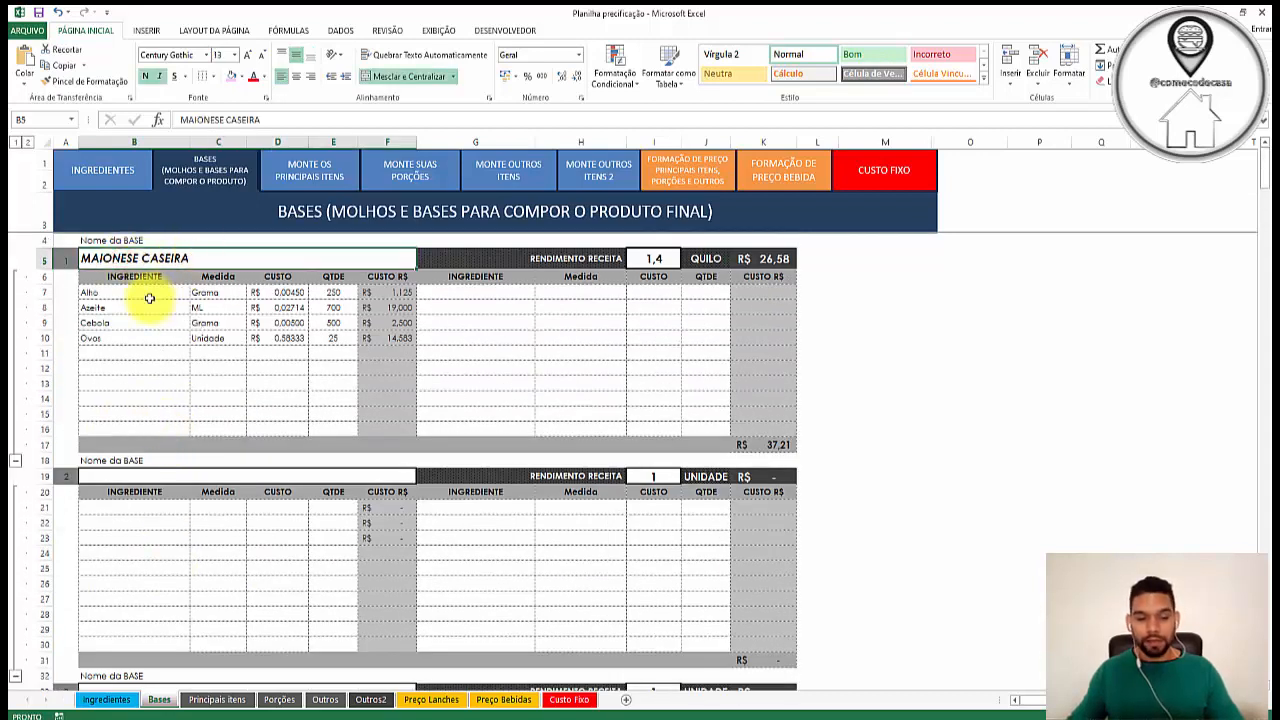
left_click(143, 293)
left_click(148, 308)
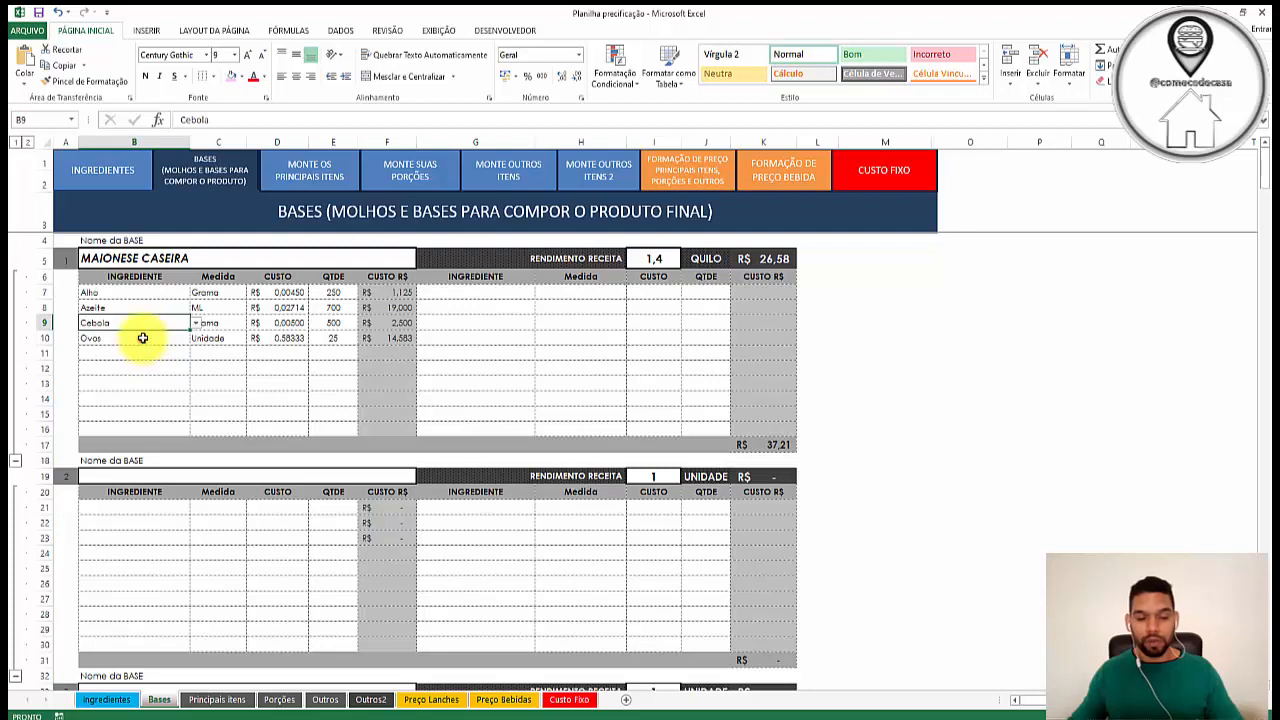
left_click(140, 337)
left_click(198, 304)
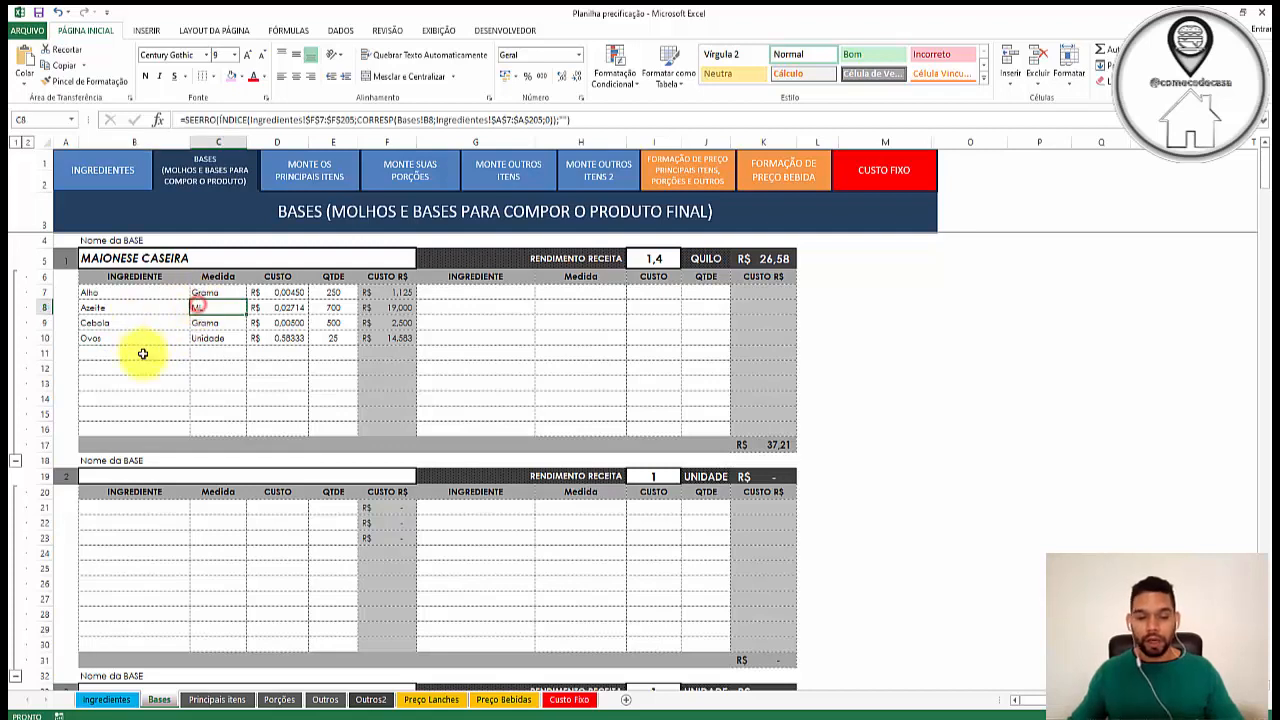
Step: Add Cebola with a QTDE of 15 in the first empty MAIONESE CASEIRA row, and check its cost and the recipe yield
left_click(160, 355)
left_click(196, 353)
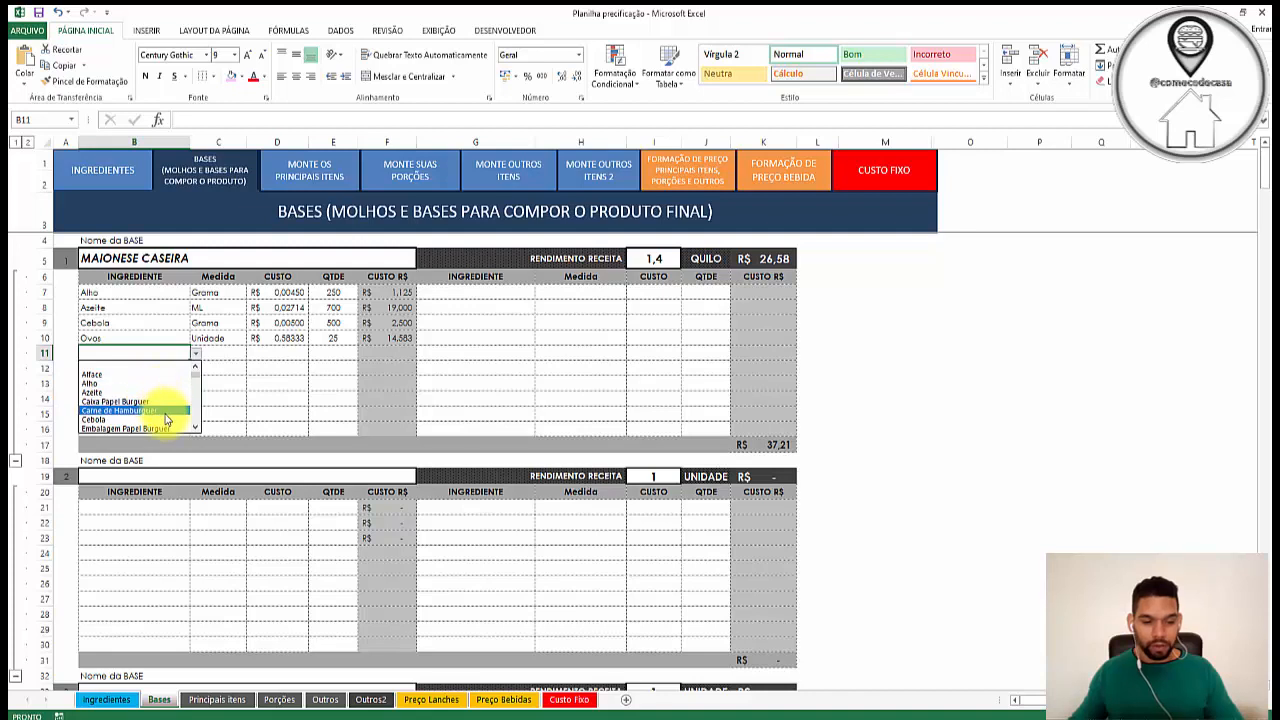
left_click(165, 421)
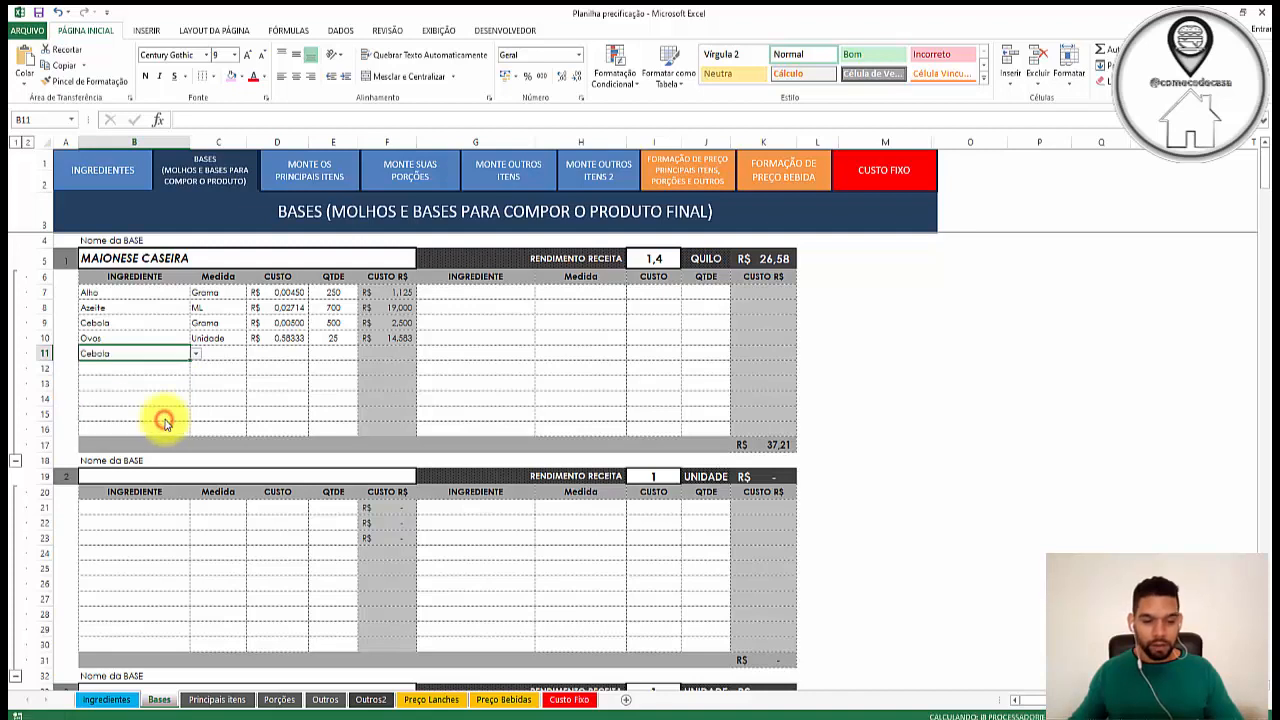
left_click(211, 356)
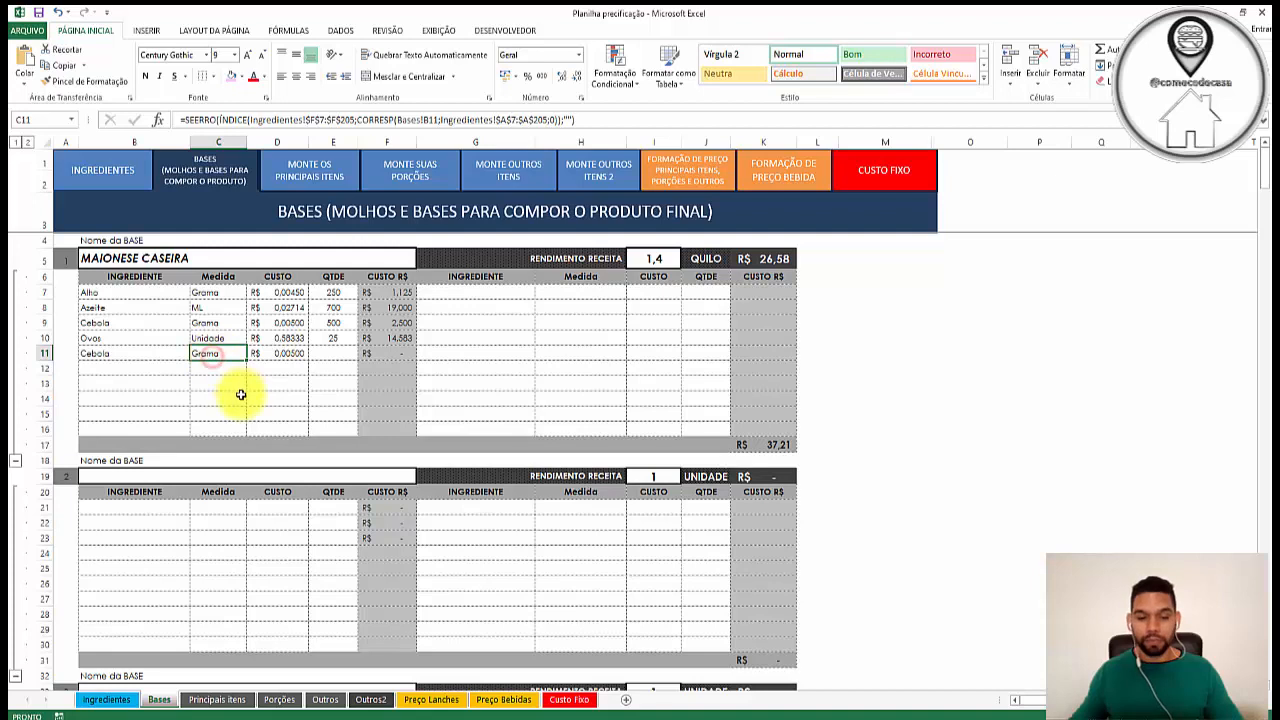
left_click(282, 357)
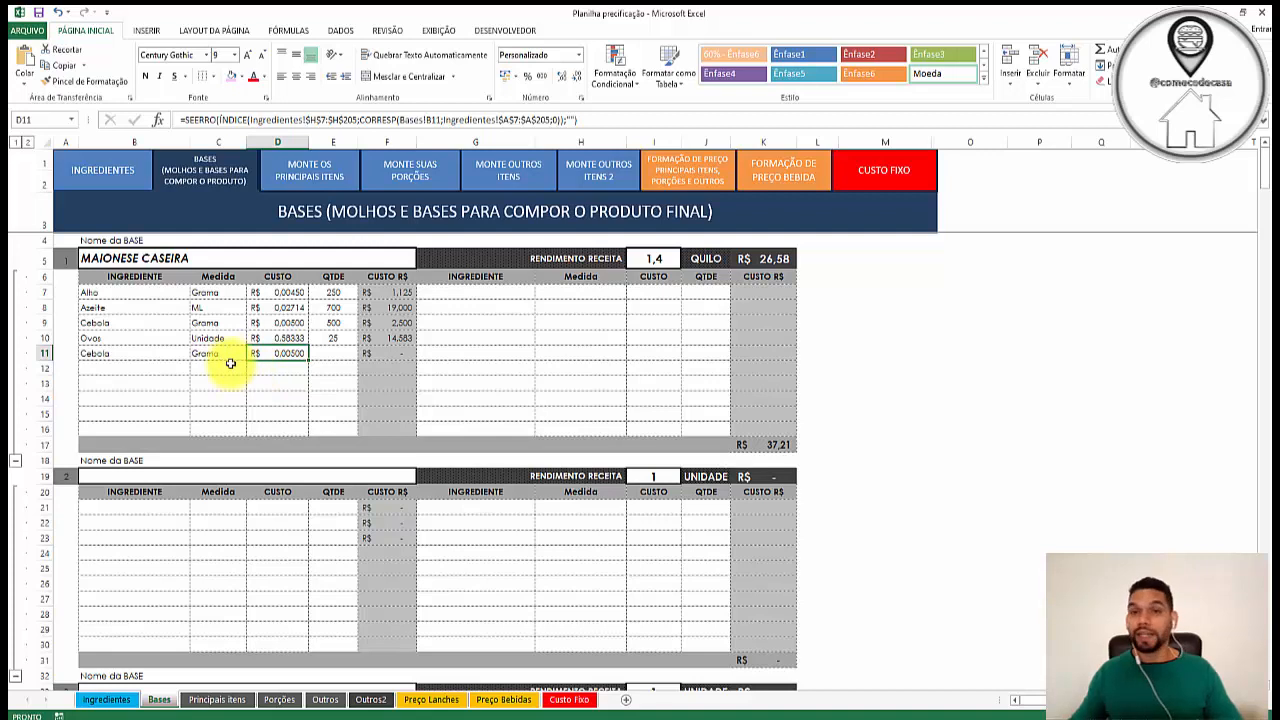
left_click(340, 355)
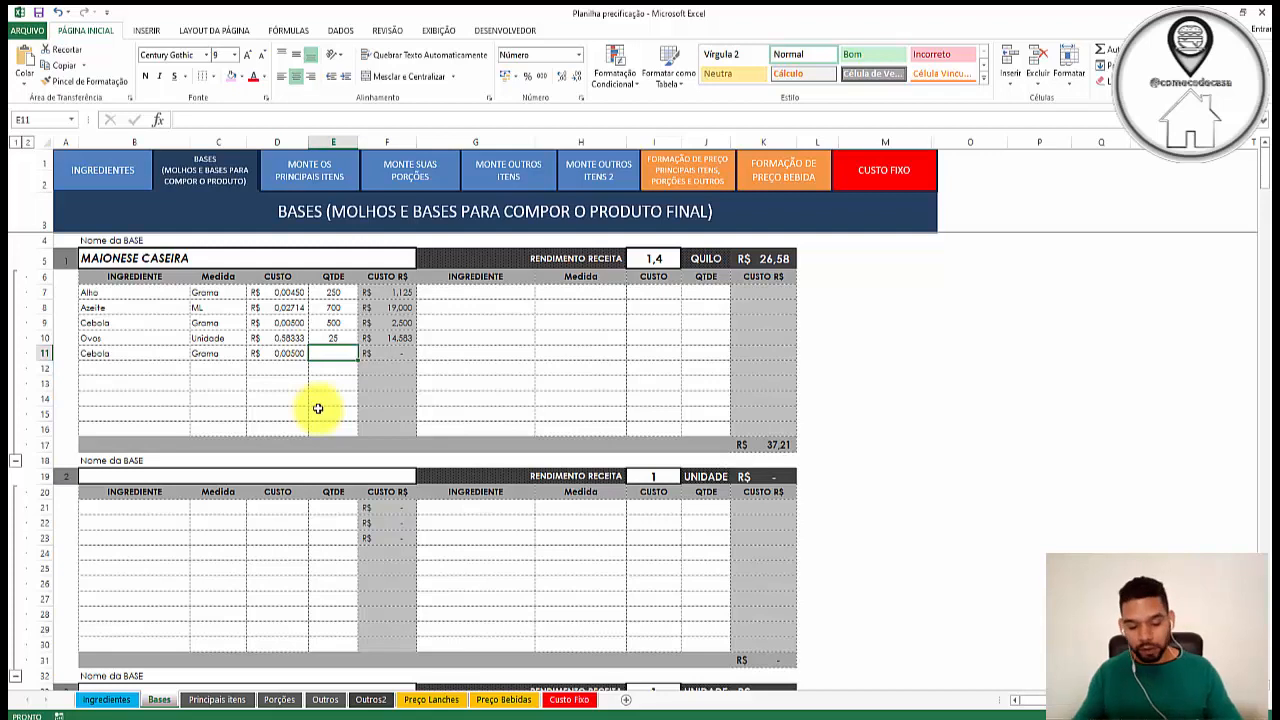
type("15")
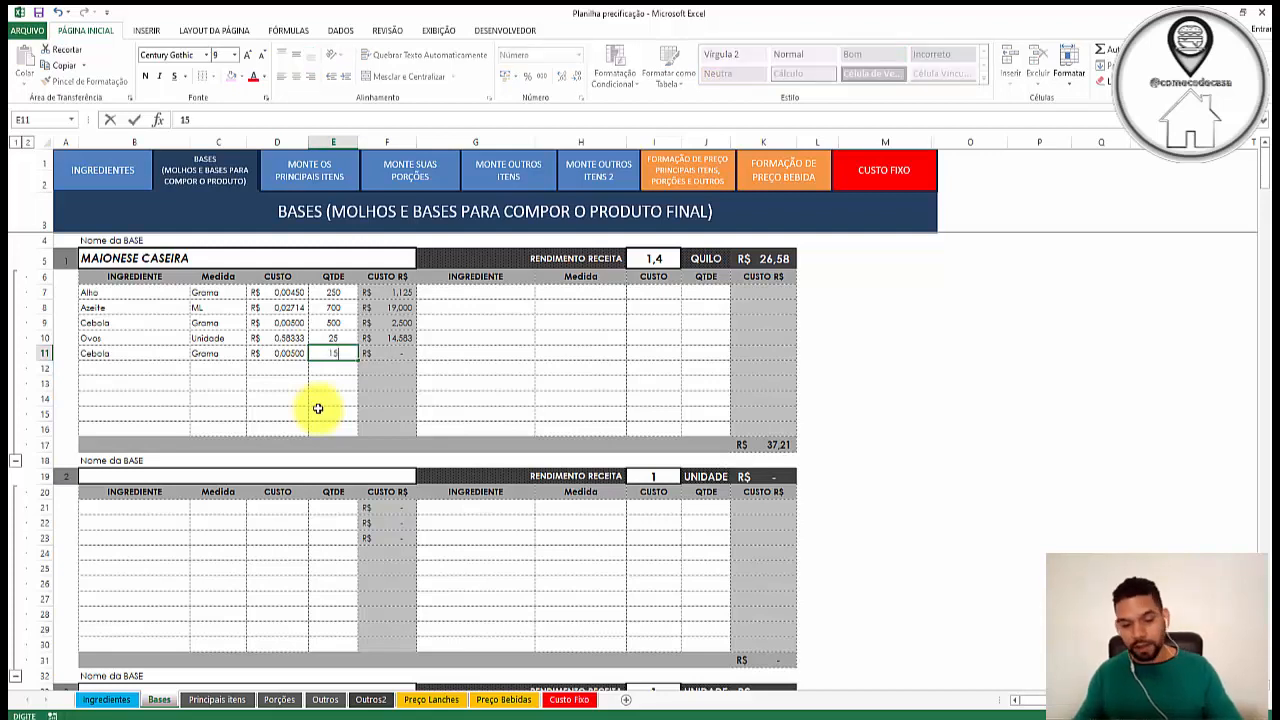
key("Return")
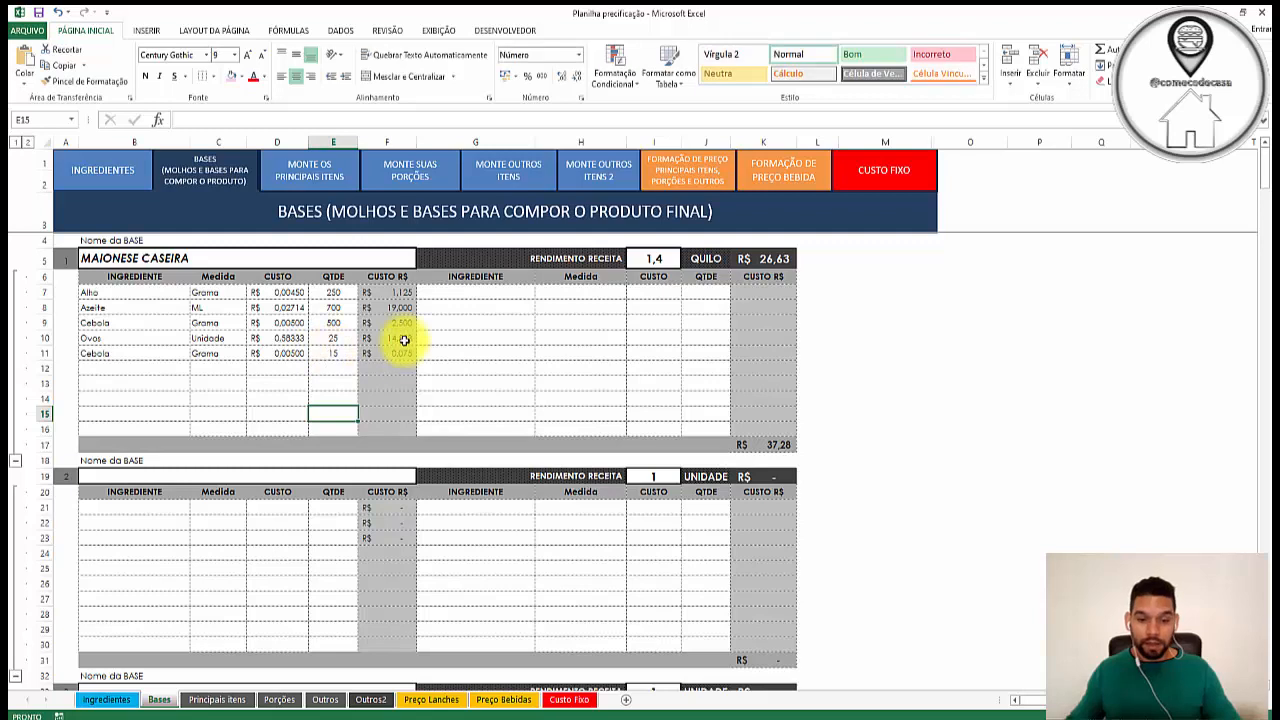
left_click(405, 353)
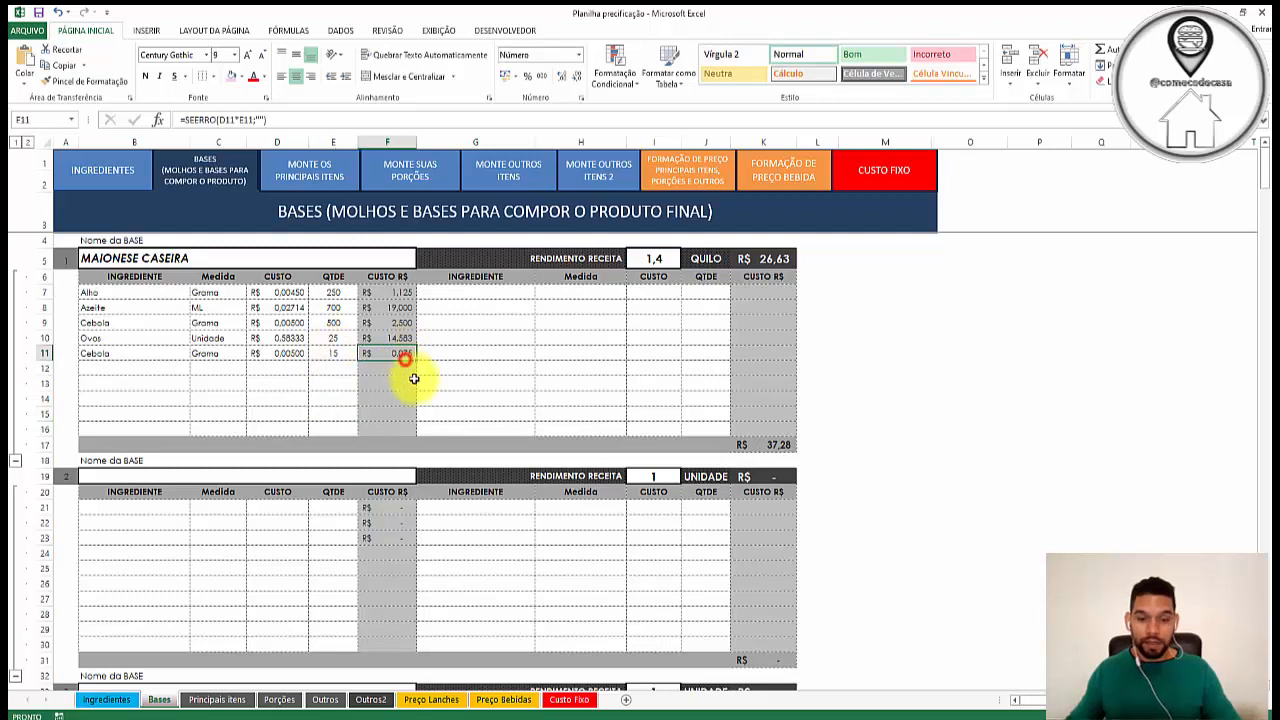
left_click(323, 383)
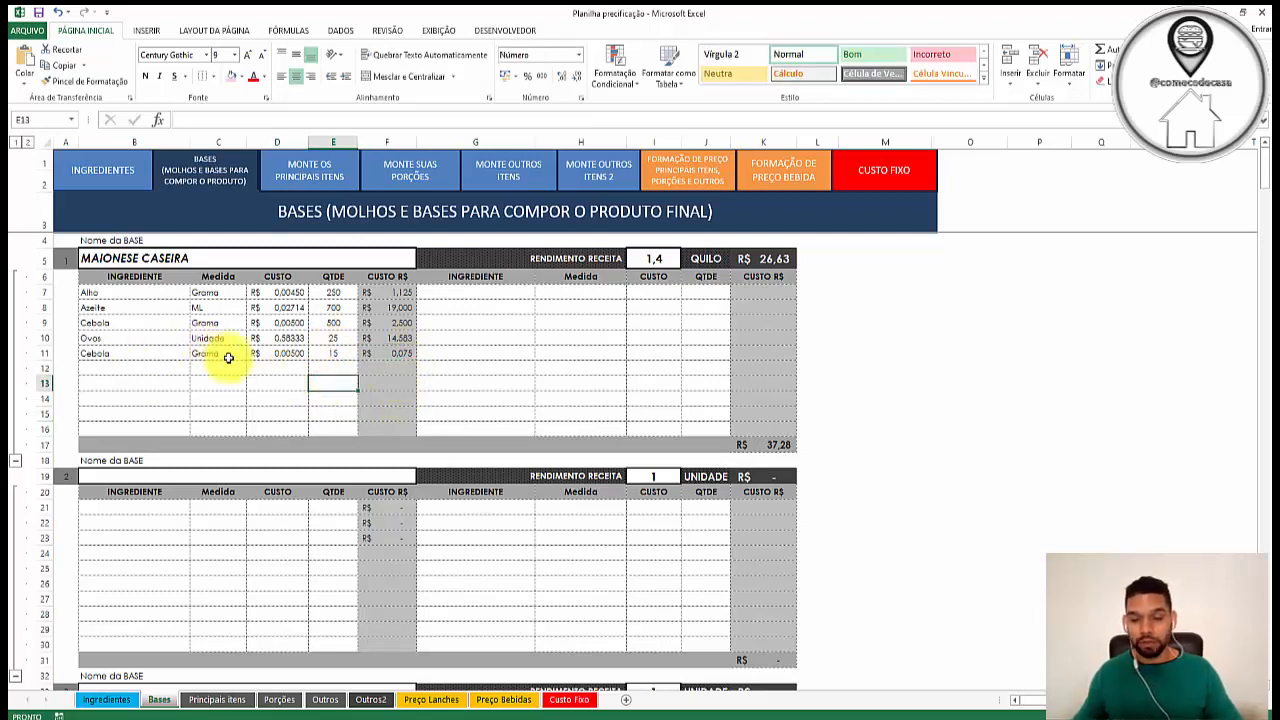
left_click(662, 258)
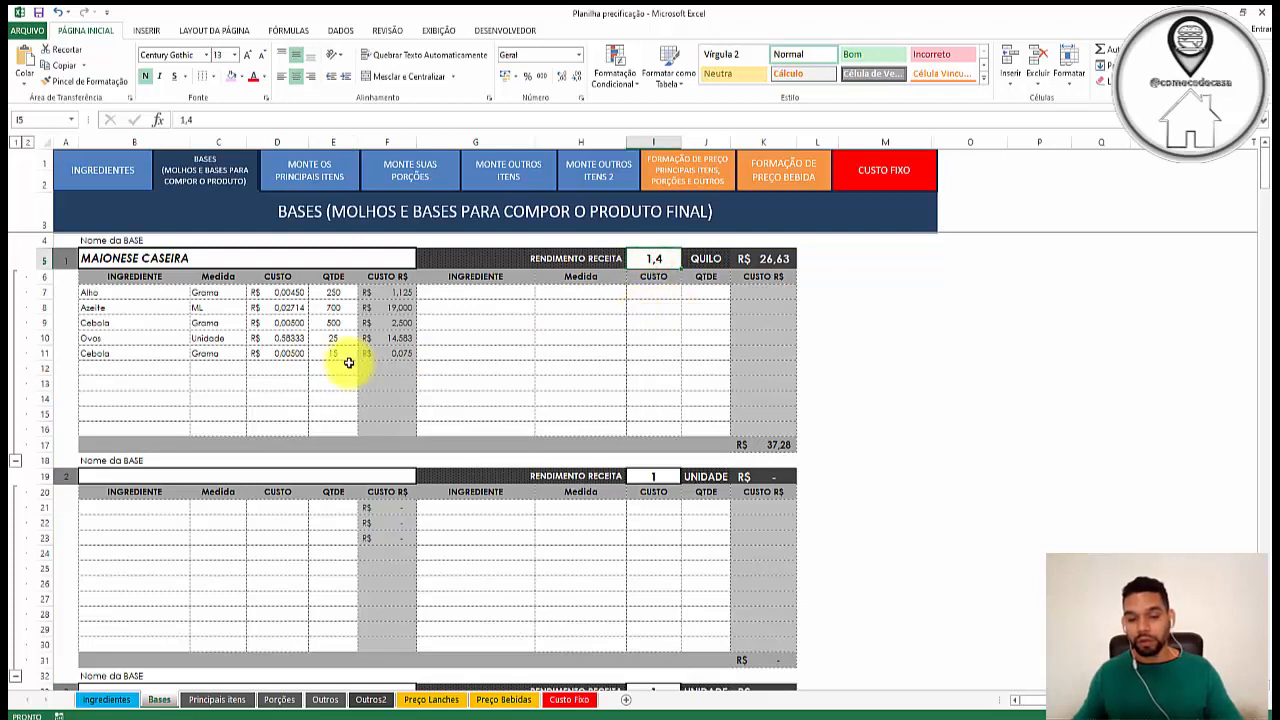
Step: Clear the extra Cebola ingredient in row 11 and its quantity from the MAIONESE CASEIRA recipe
left_click(100, 351)
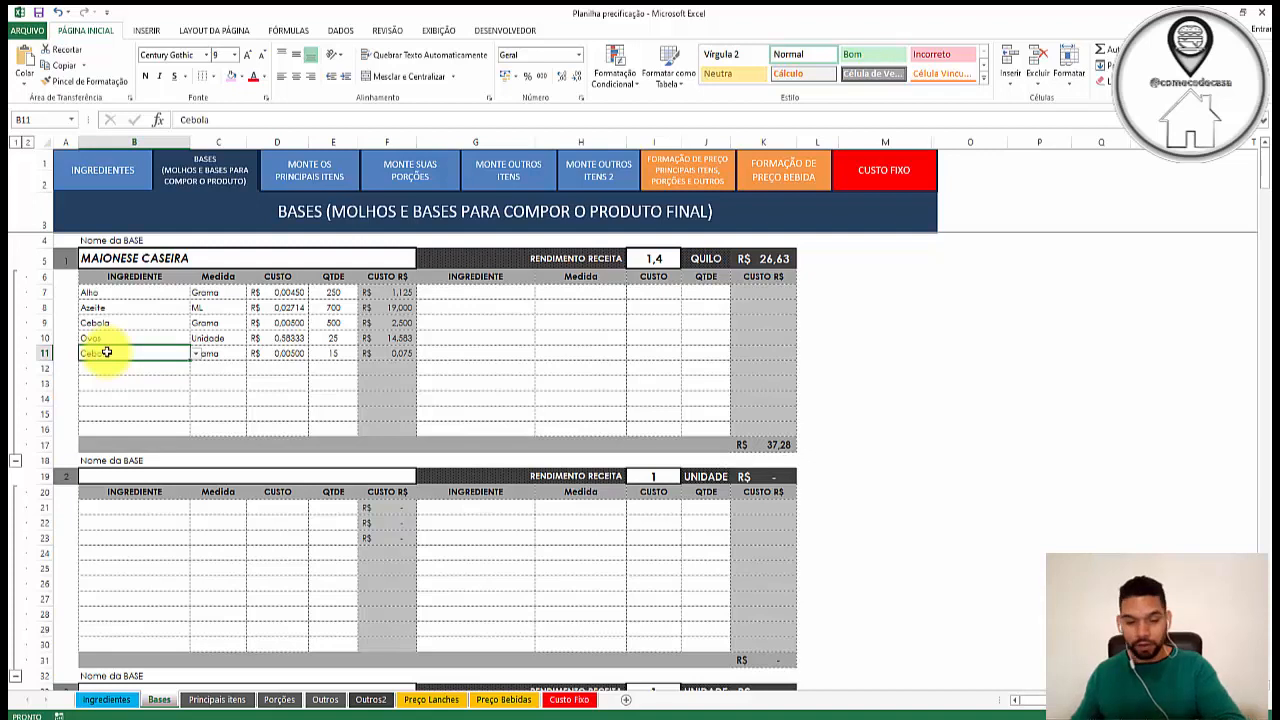
key("Delete")
left_click(330, 353)
key("Delete")
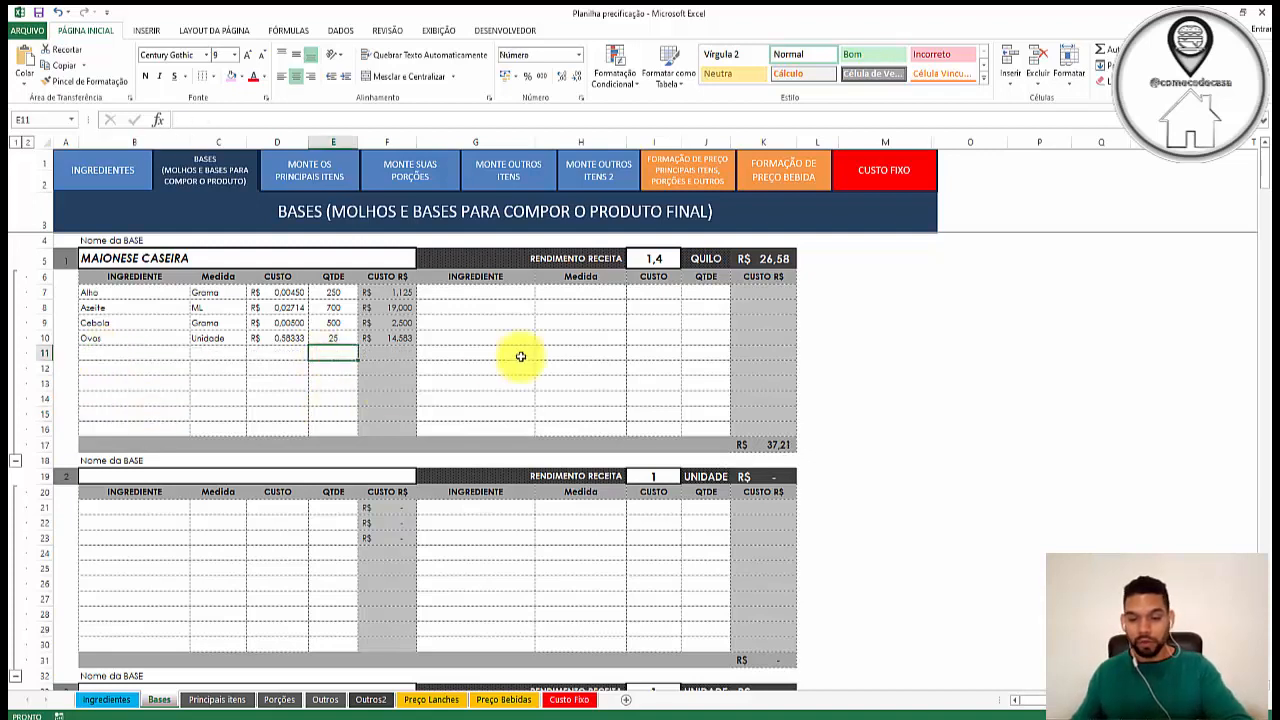
Step: Review MAIONESE CASEIRA's ingredient quantities, its RENDIMENTO RECEITA value and unit options, and its cost per unit of yield
left_click(147, 291)
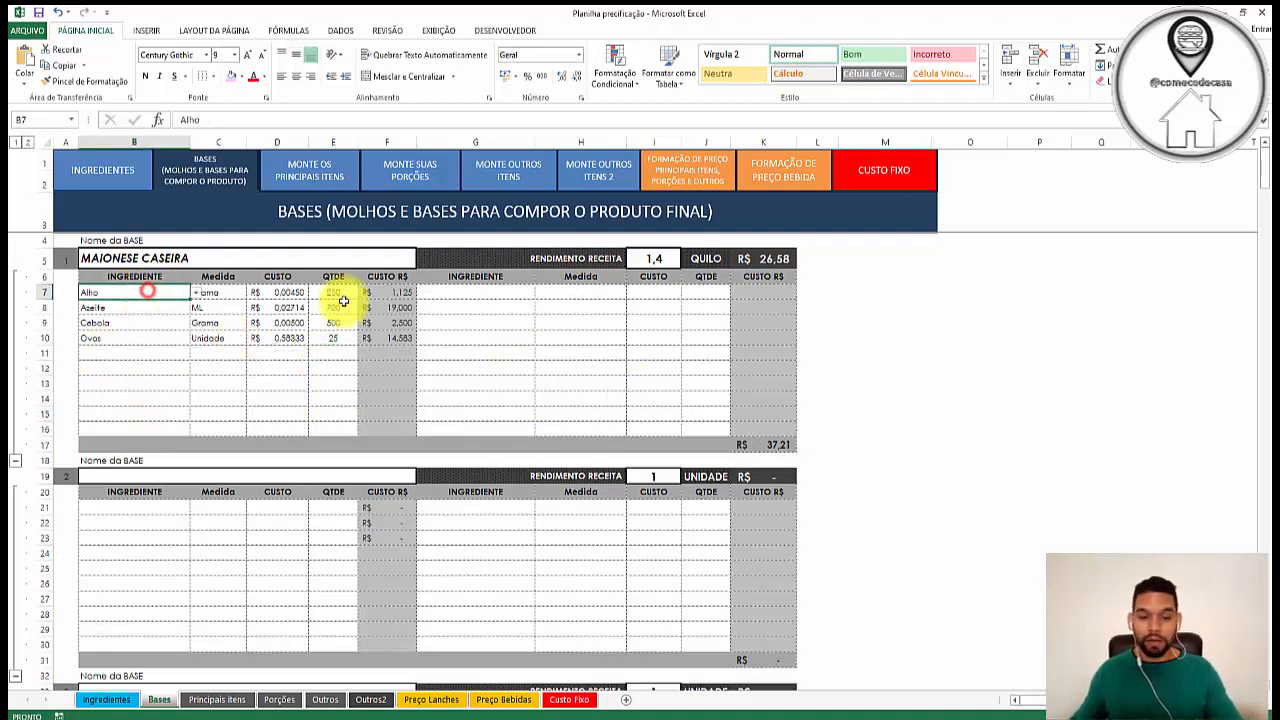
left_click(341, 293)
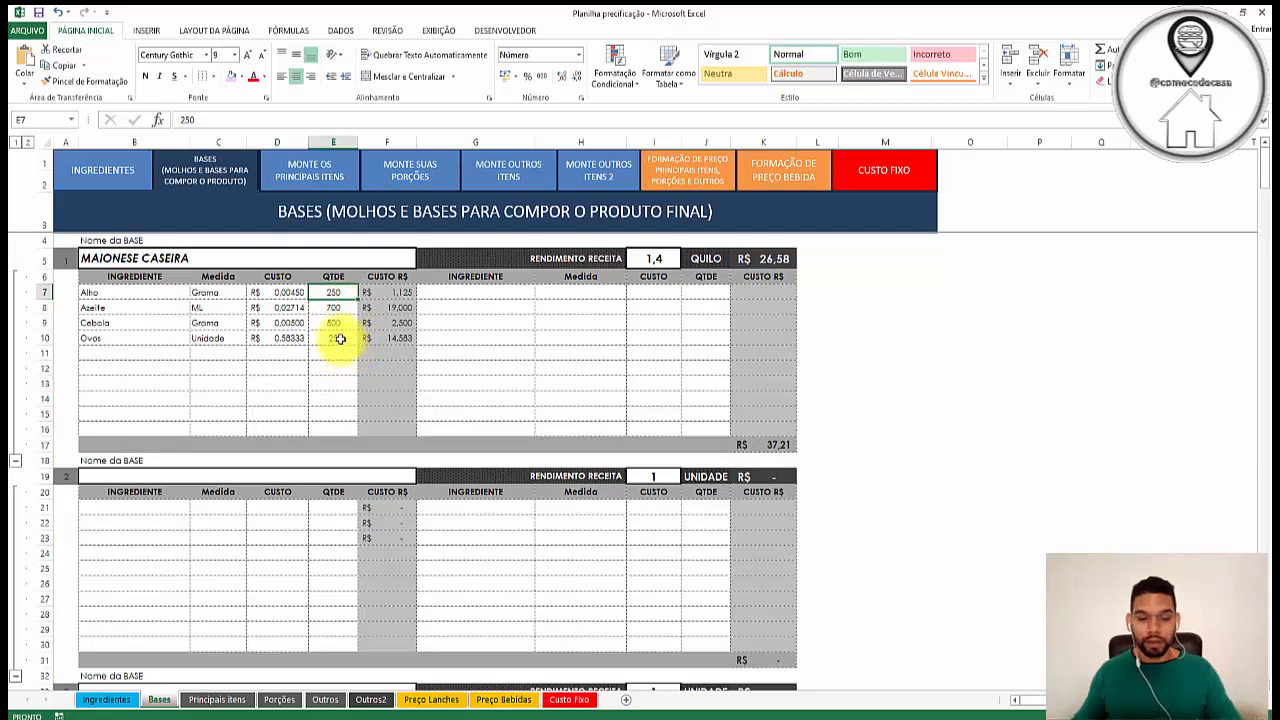
left_click(330, 307)
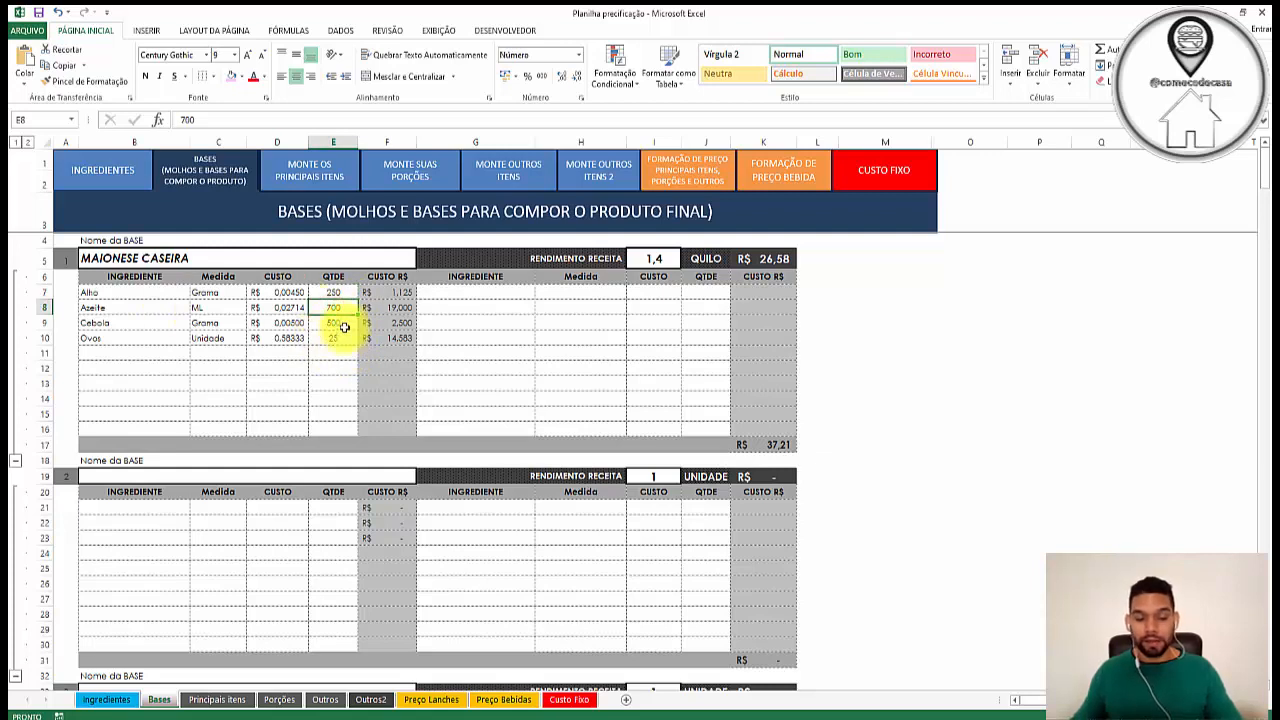
left_click(343, 324)
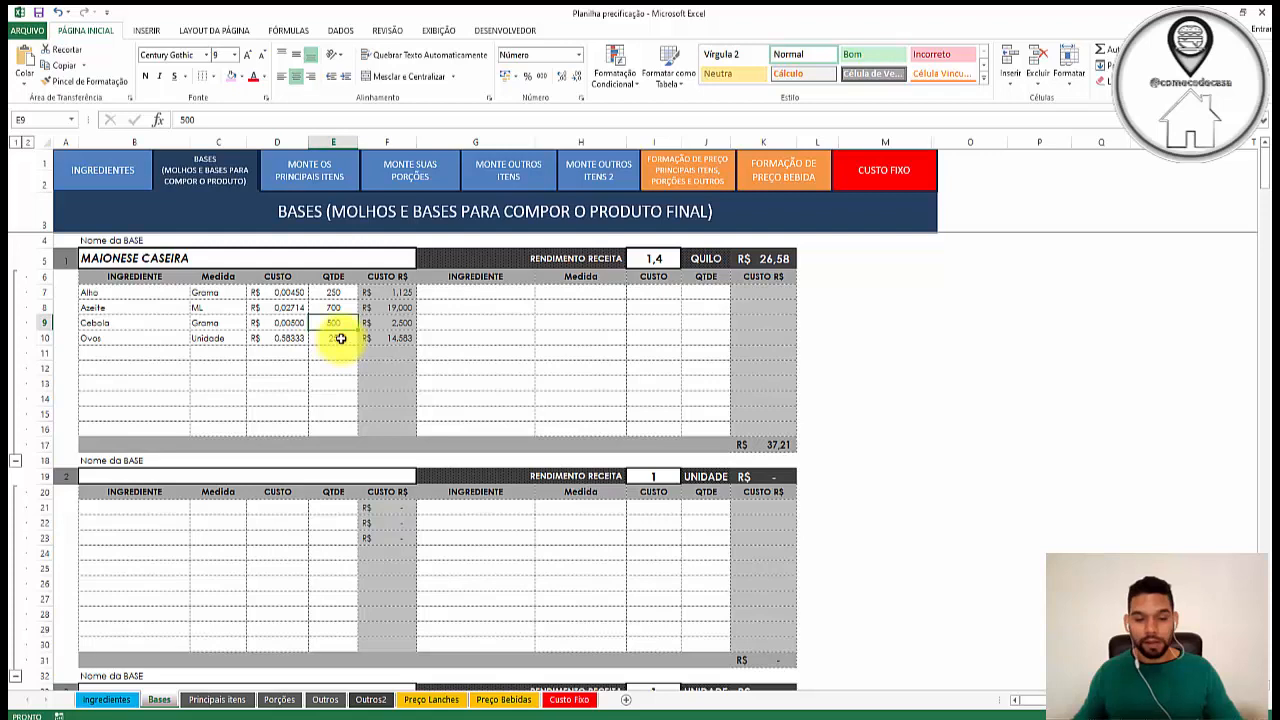
left_click(340, 338)
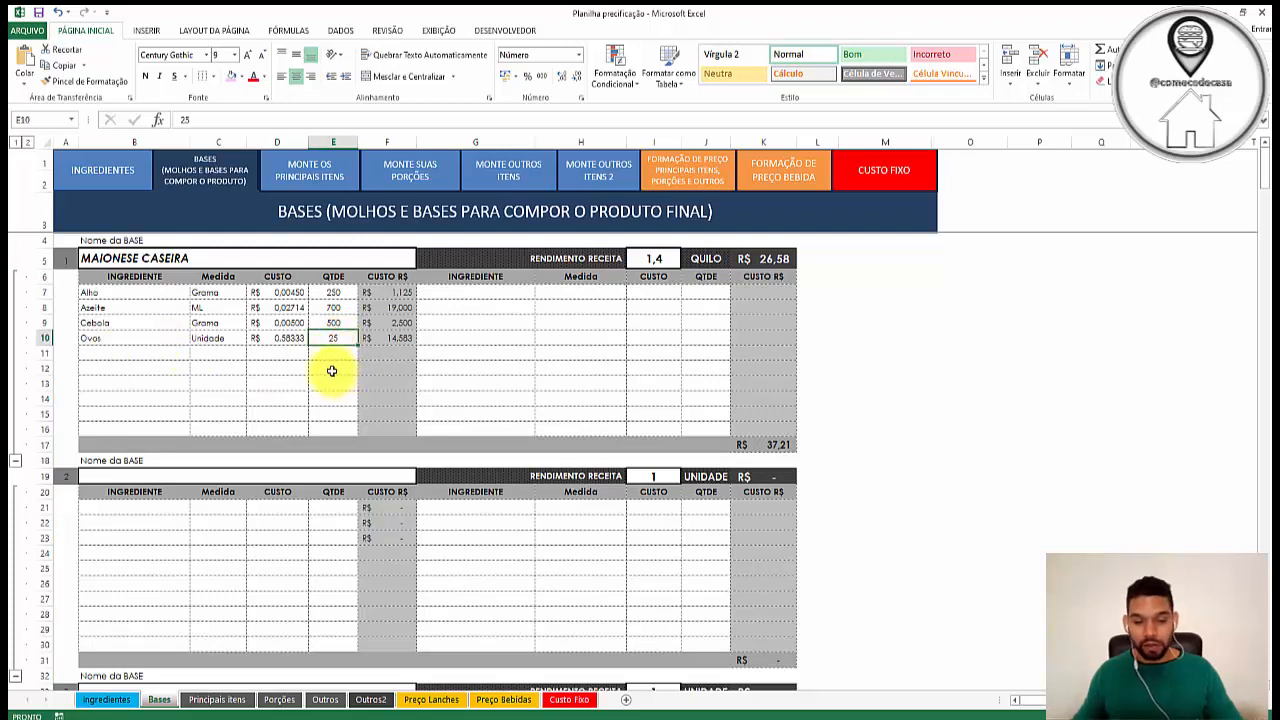
left_click(654, 259)
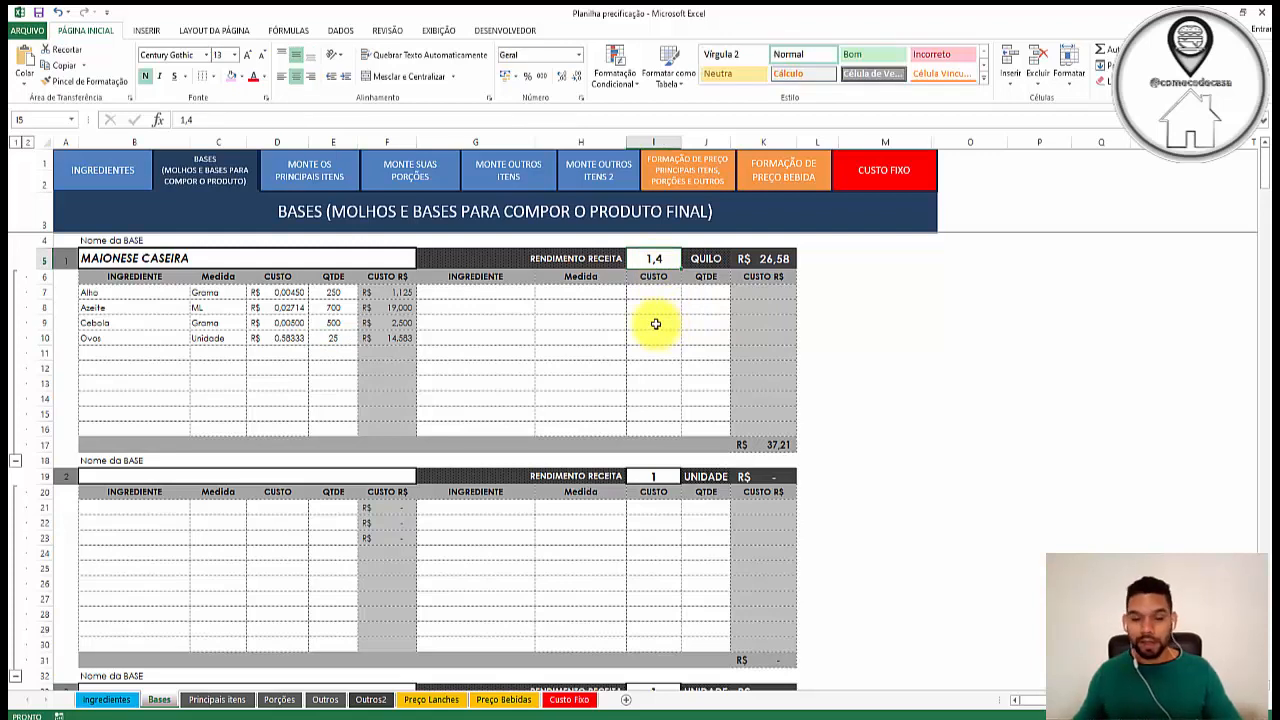
left_click(706, 258)
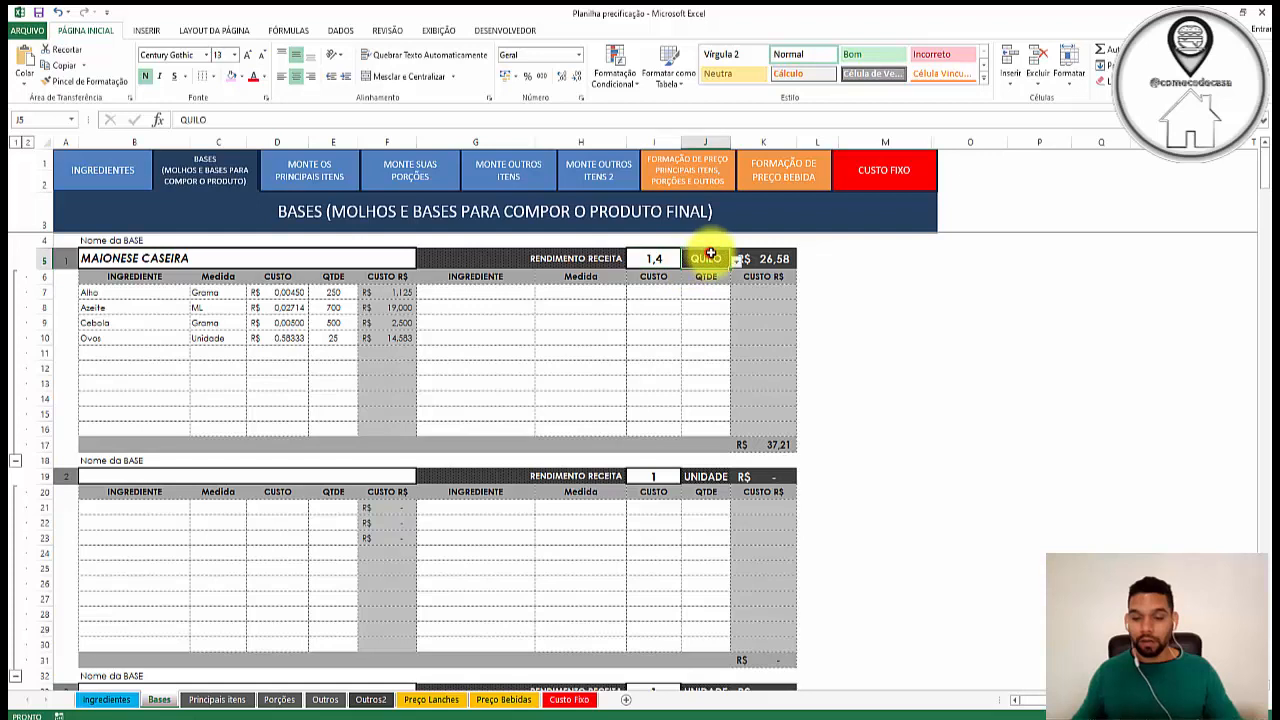
left_click(736, 261)
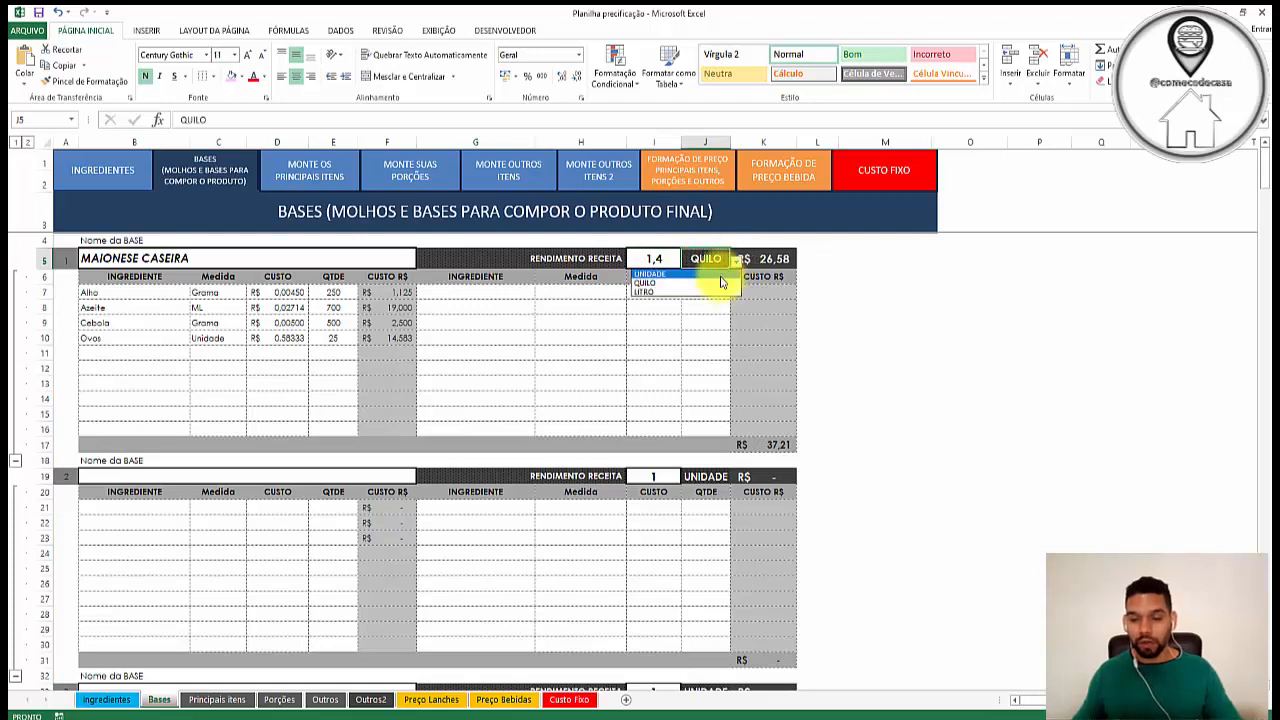
left_click(686, 331)
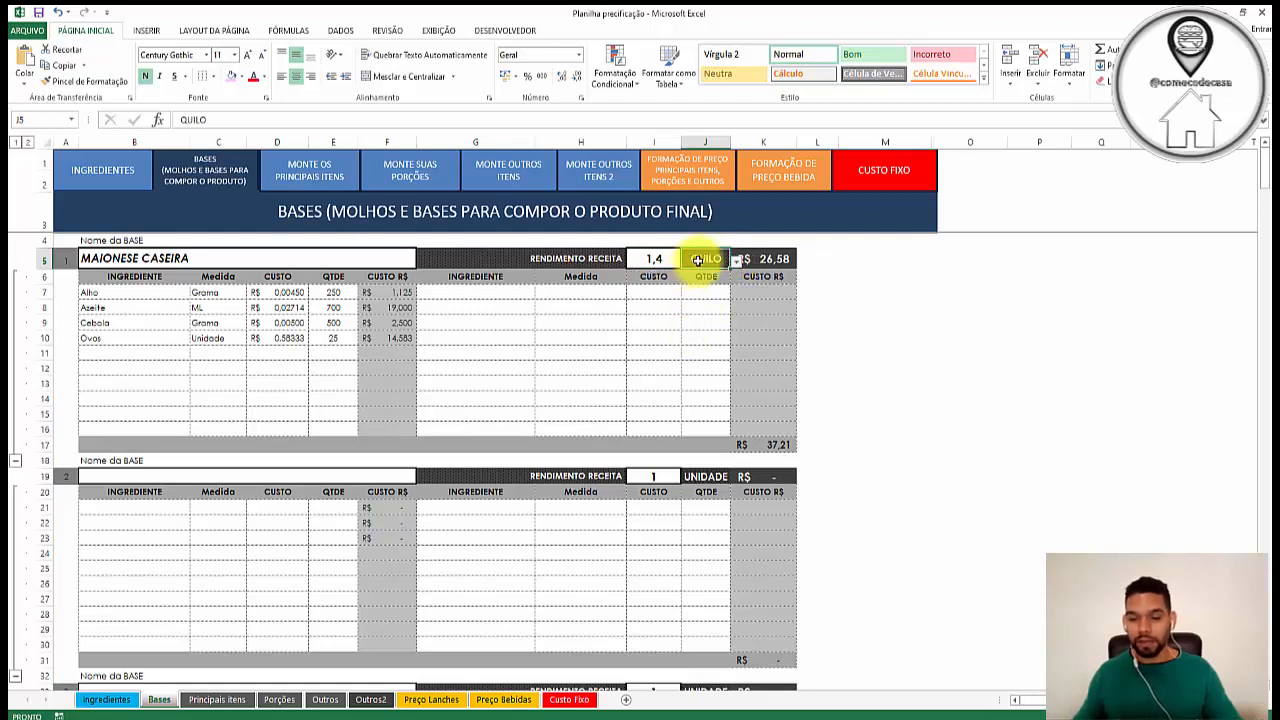
left_click(693, 325)
left_click(765, 259)
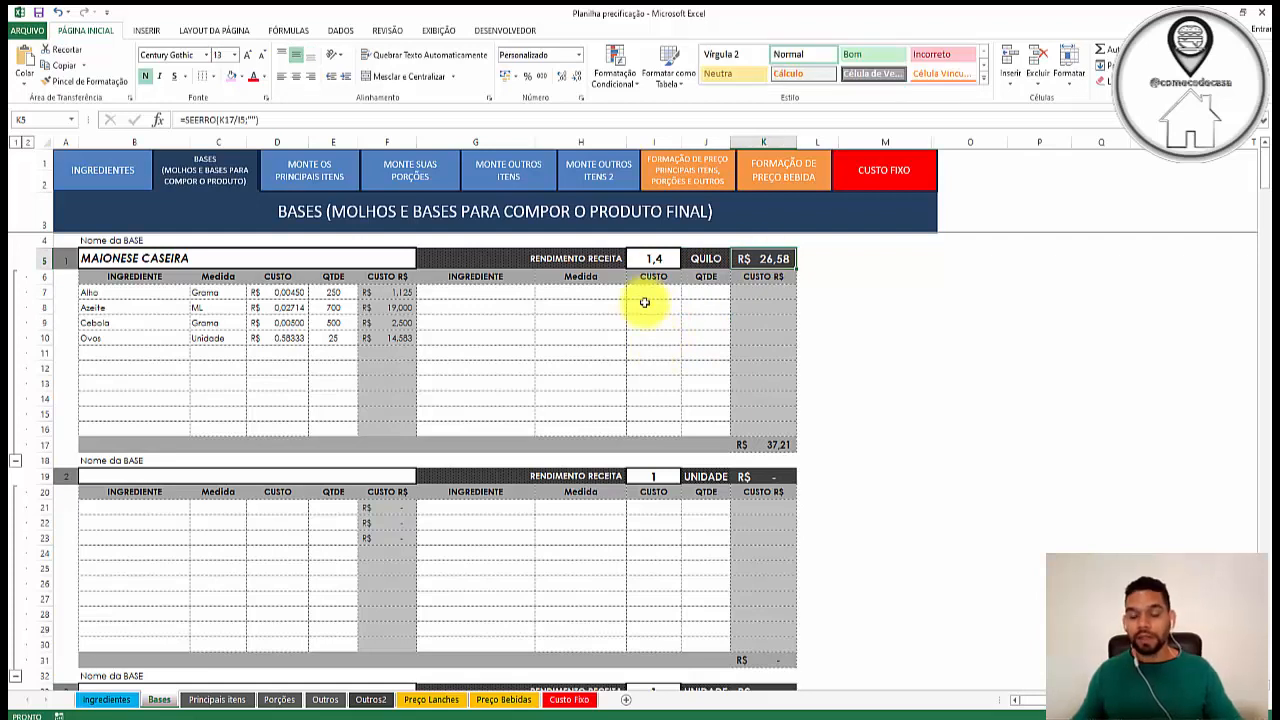
Step: Return to the INGREDIENTES sheet and check MAIONESE CASEIRA's name and Preço de Compra in the BASES table
left_click(124, 172)
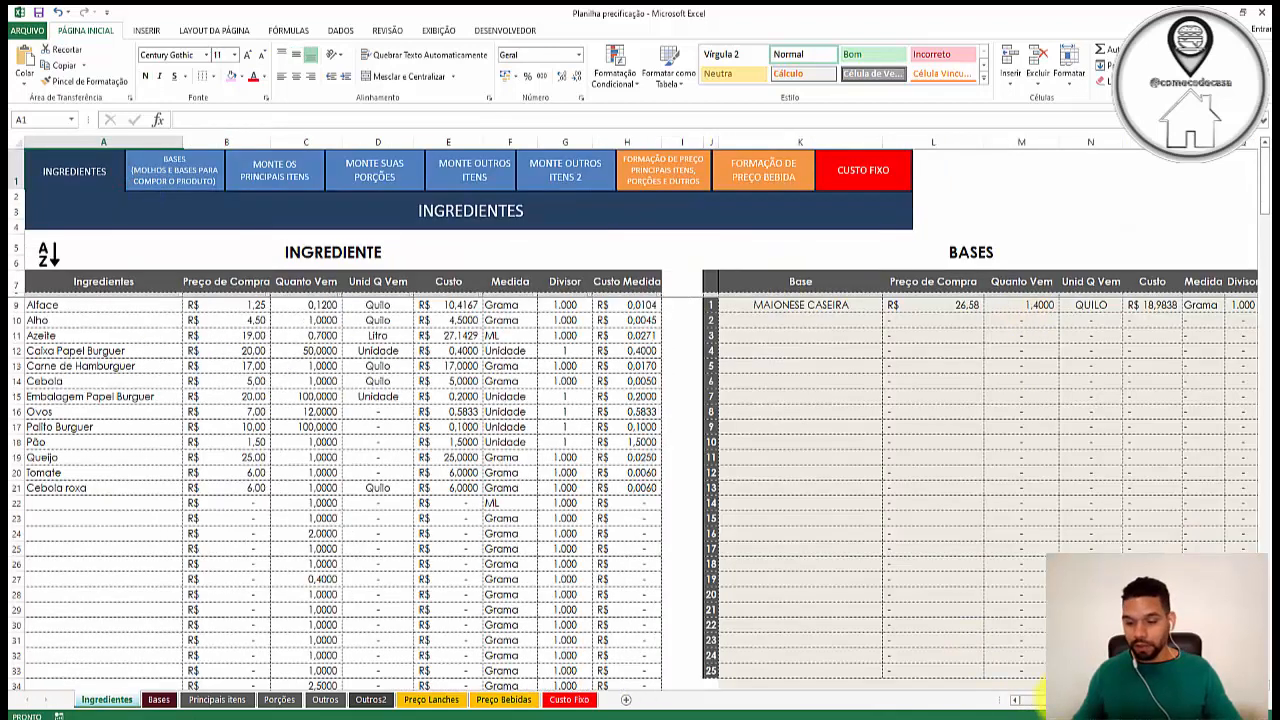
scroll(650, 400, "right", 1)
left_click(648, 308)
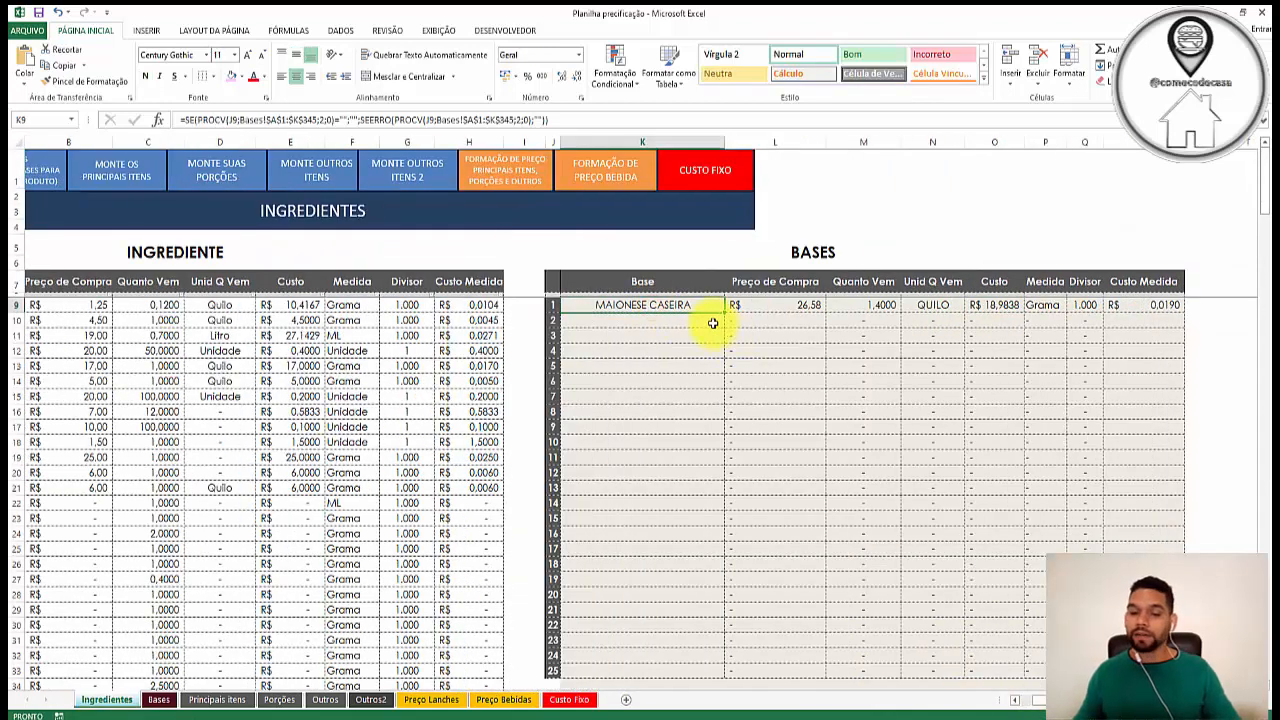
left_click(780, 306)
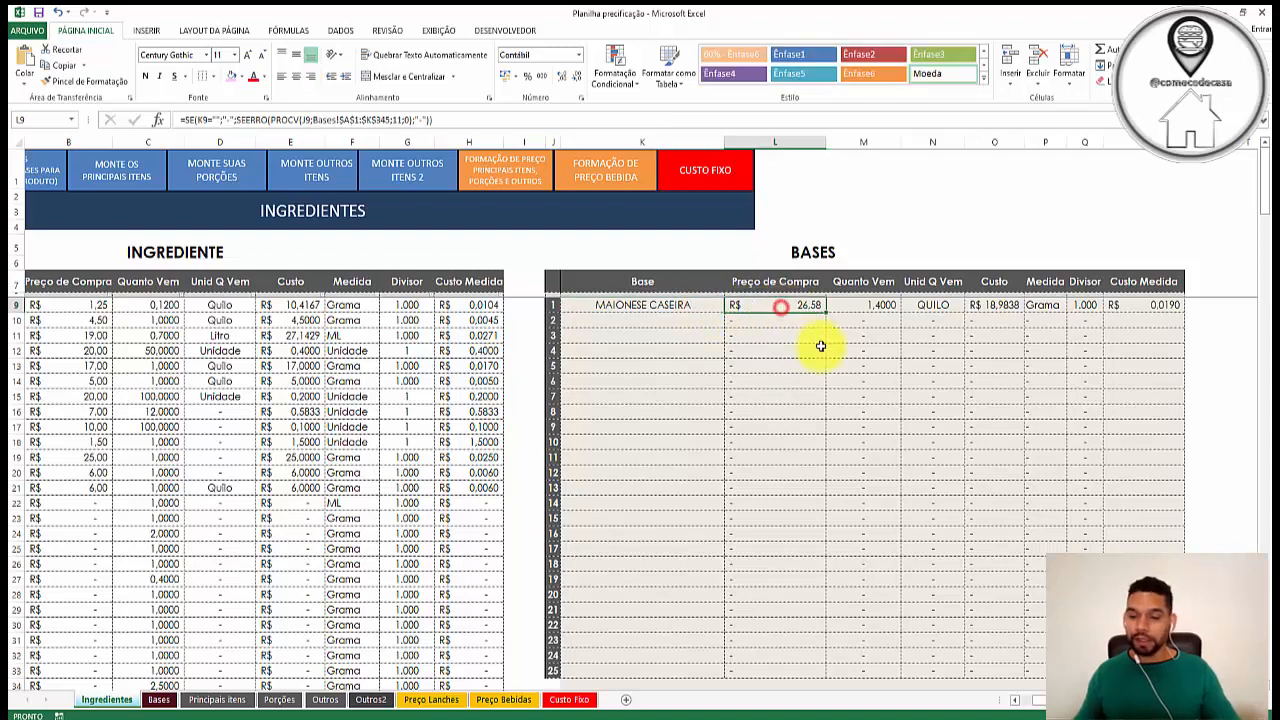
Step: Check MAIONESE CASEIRA's Quanto Vem, Unid Q Vem, Custo and Custo Medida in the BASES table
left_click(872, 307)
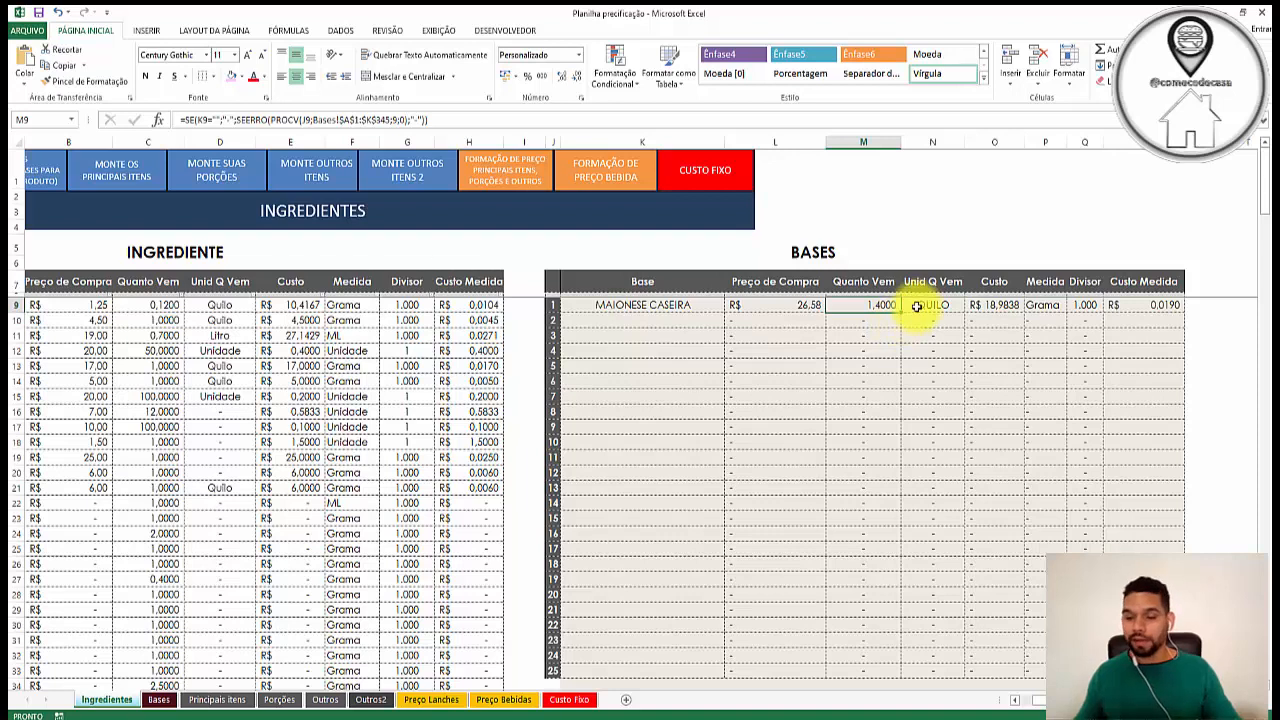
left_click(922, 305)
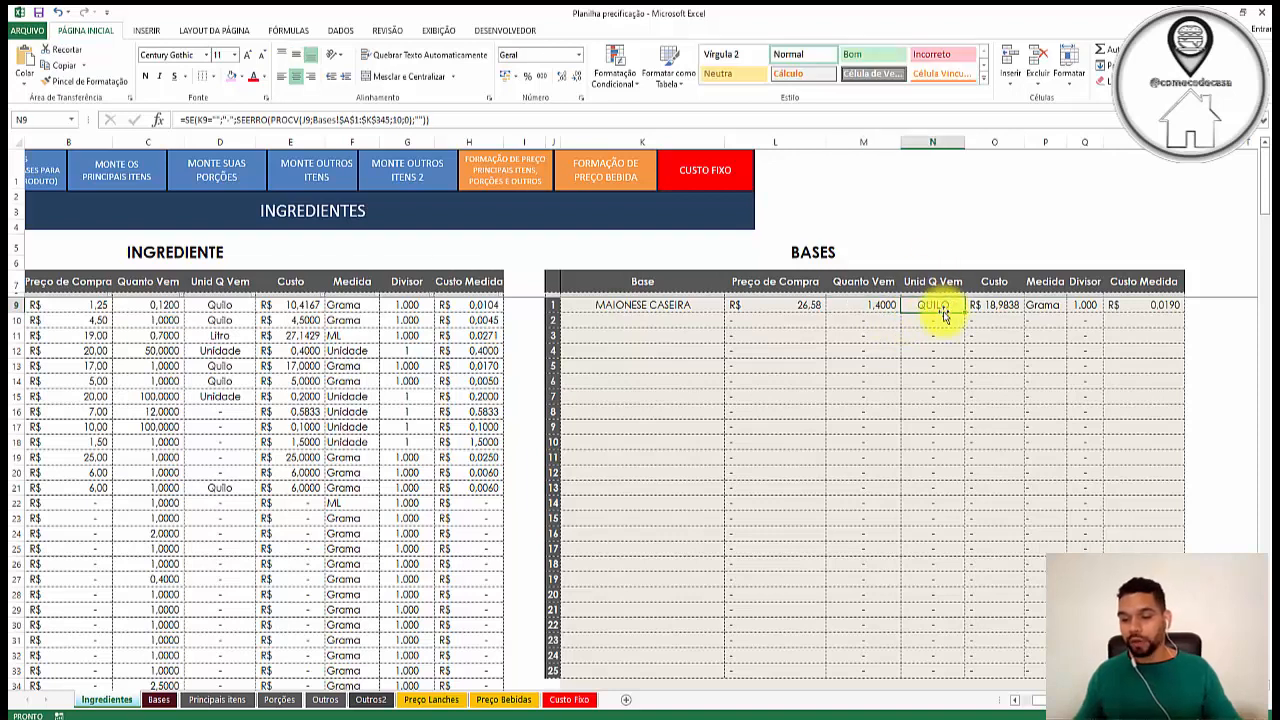
left_click(982, 305)
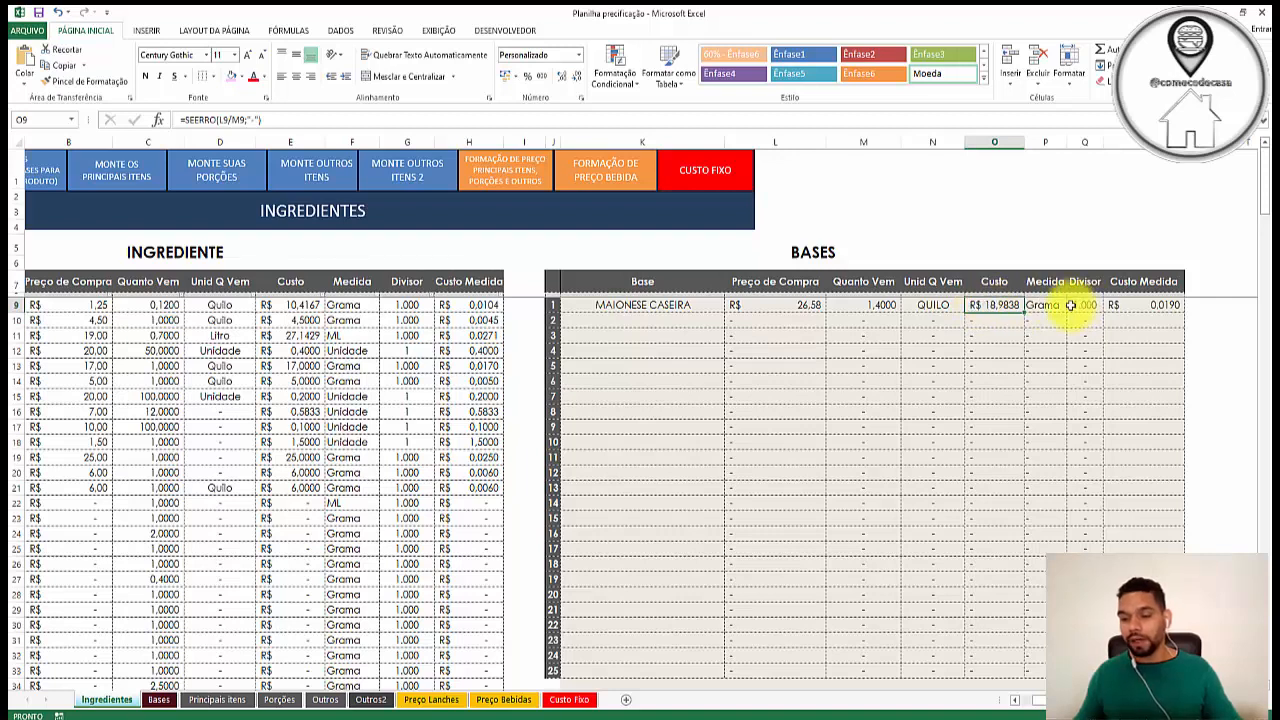
left_click(1152, 305)
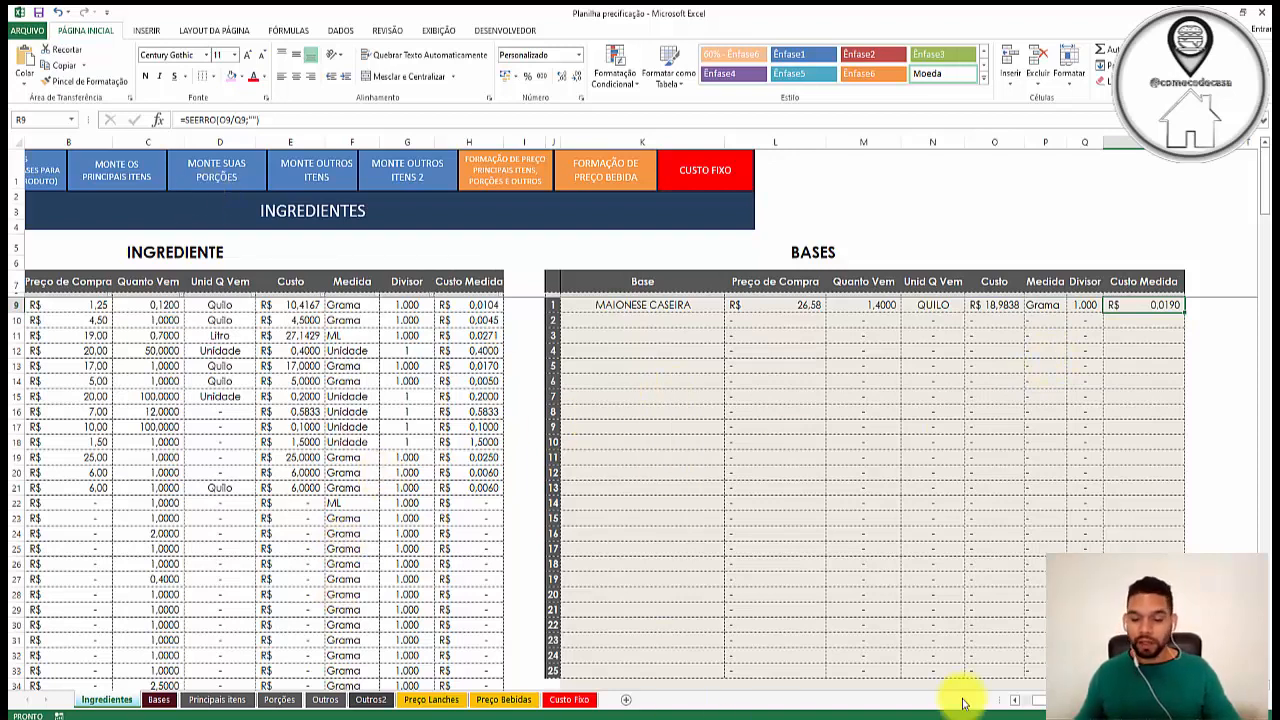
Step: Open the PRINCIPAIS ITENS sheet and review the ingredients of Burguer da casa, from Alface to Carne de Hamburguer
left_click(1014, 699)
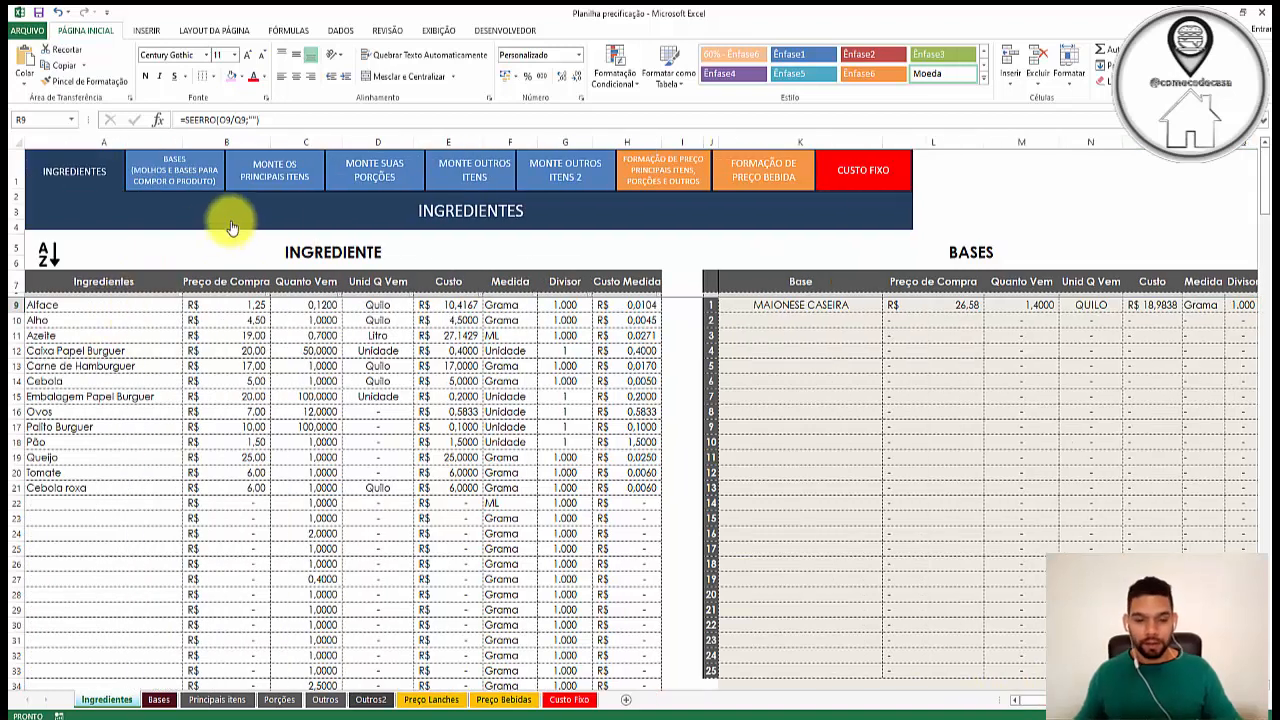
left_click(262, 178)
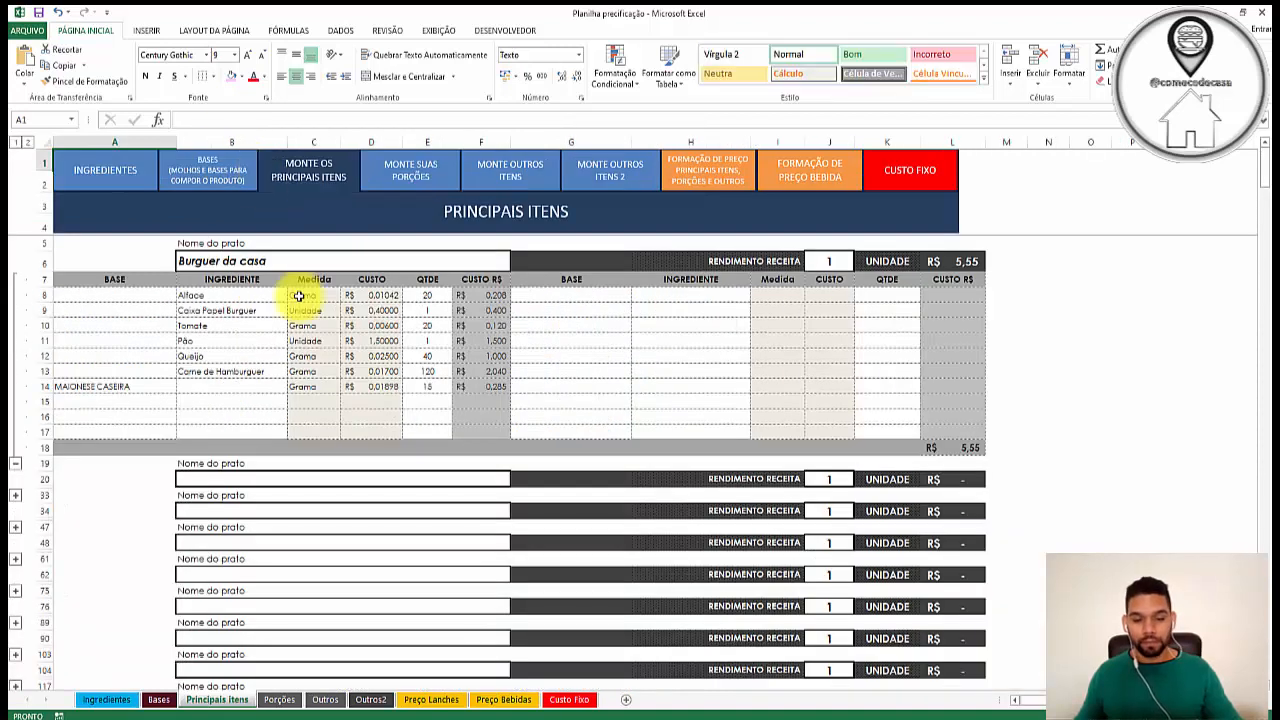
left_click(221, 325)
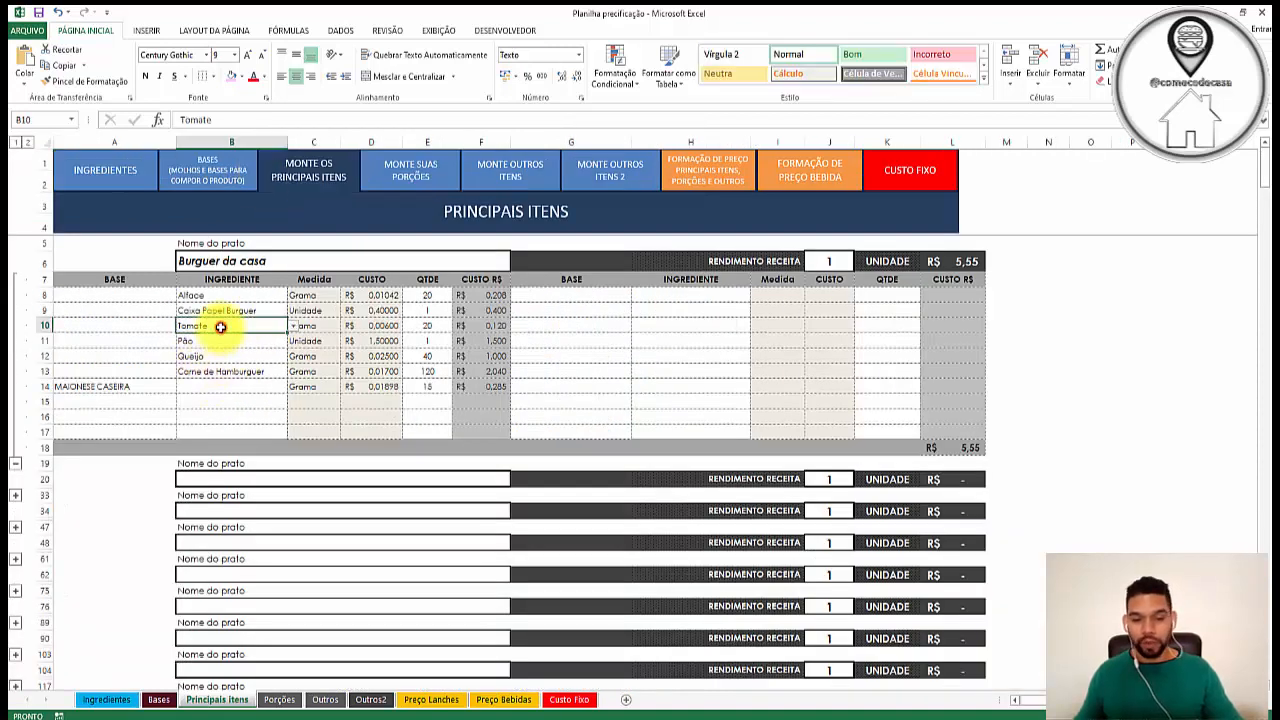
left_click(221, 293)
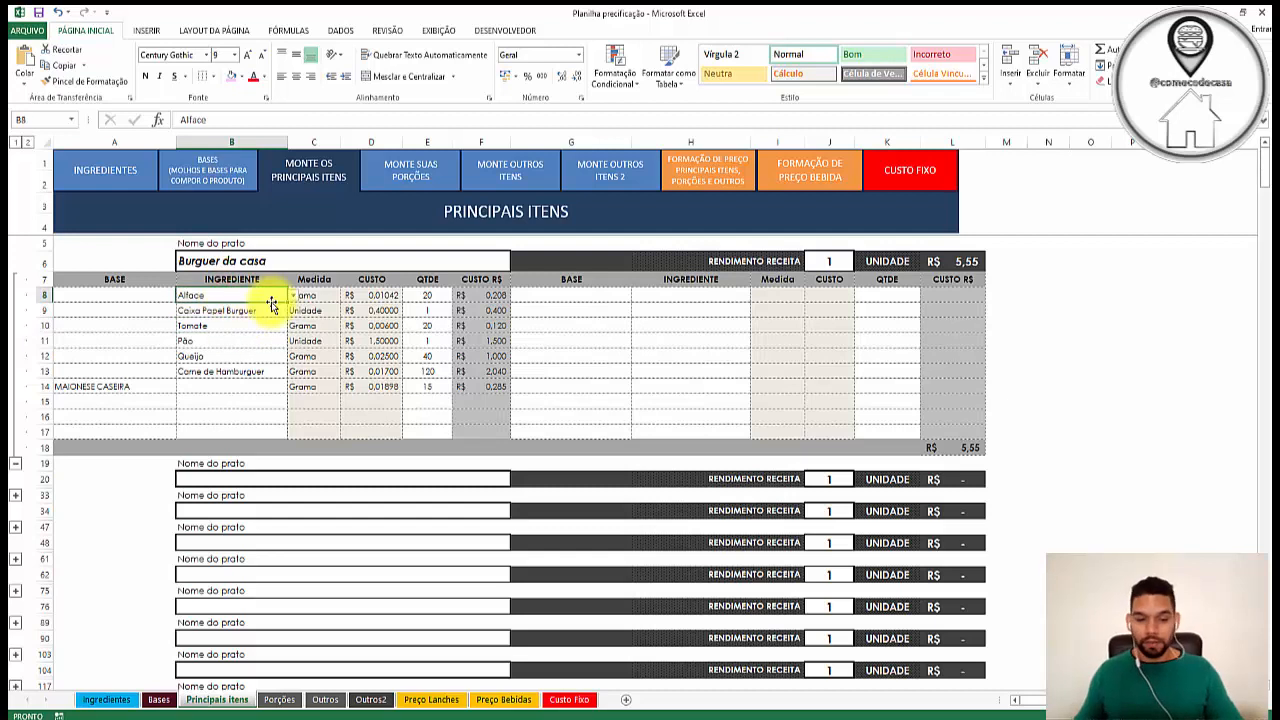
left_click(258, 308)
left_click(255, 327)
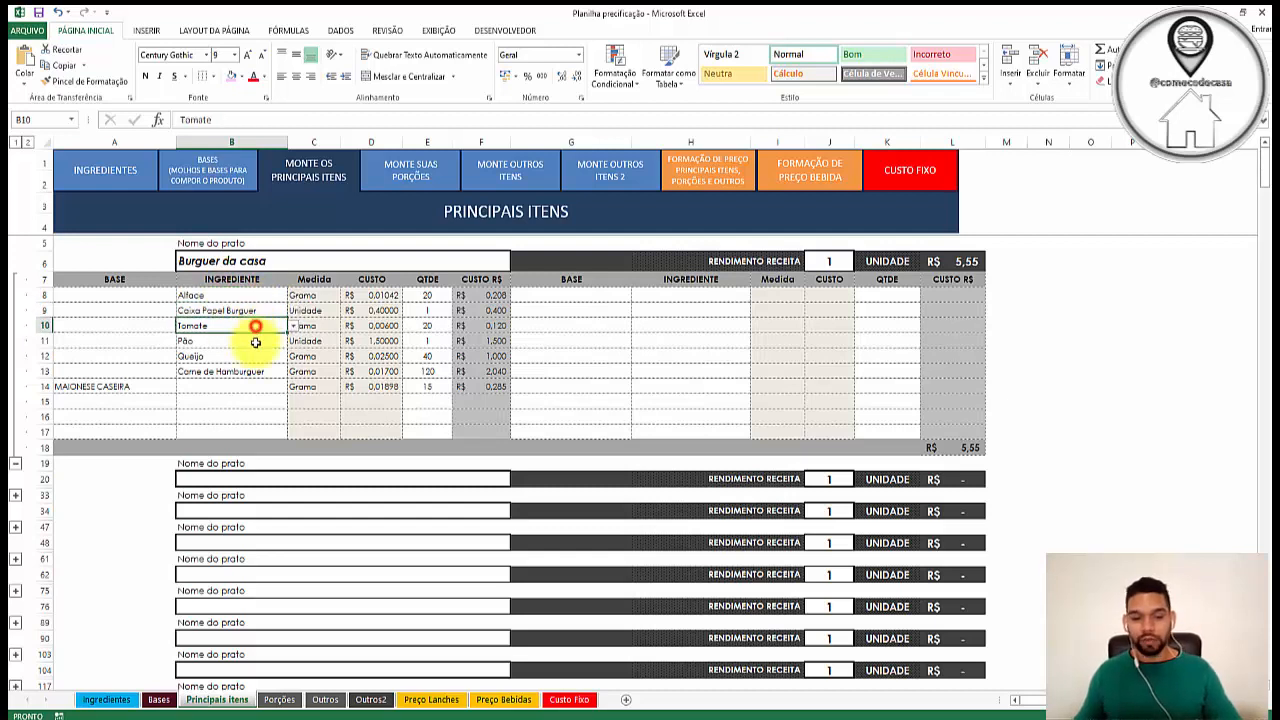
left_click(248, 341)
left_click(246, 357)
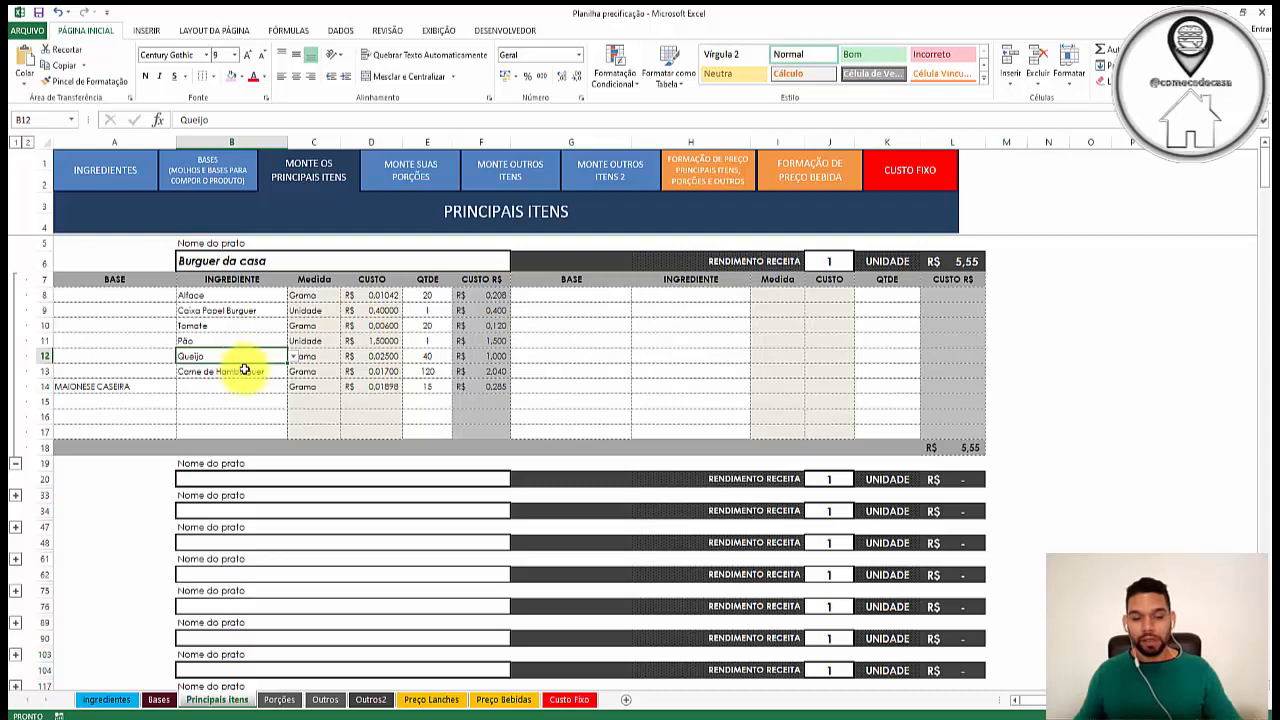
left_click(250, 372)
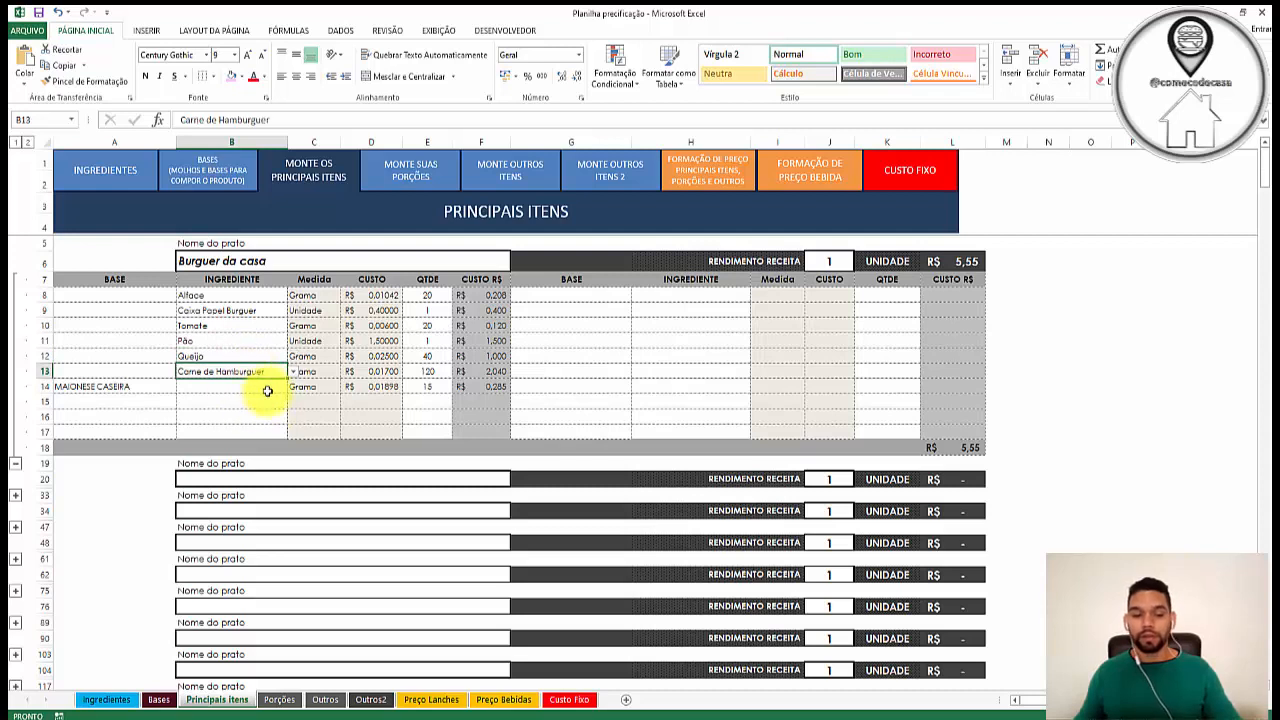
Step: Check the MAIONESE CASEIRA base in Burguer da casa and view the base options for the empty row below it
left_click(142, 386)
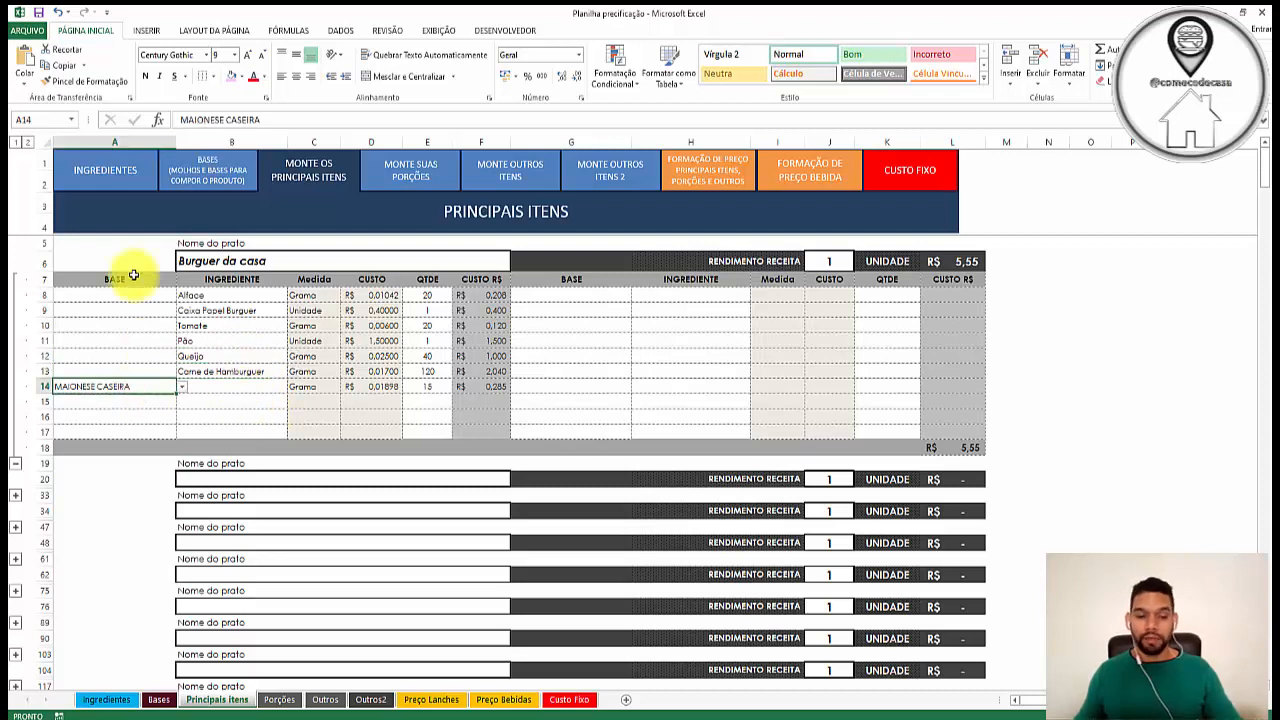
left_click(142, 402)
left_click(182, 401)
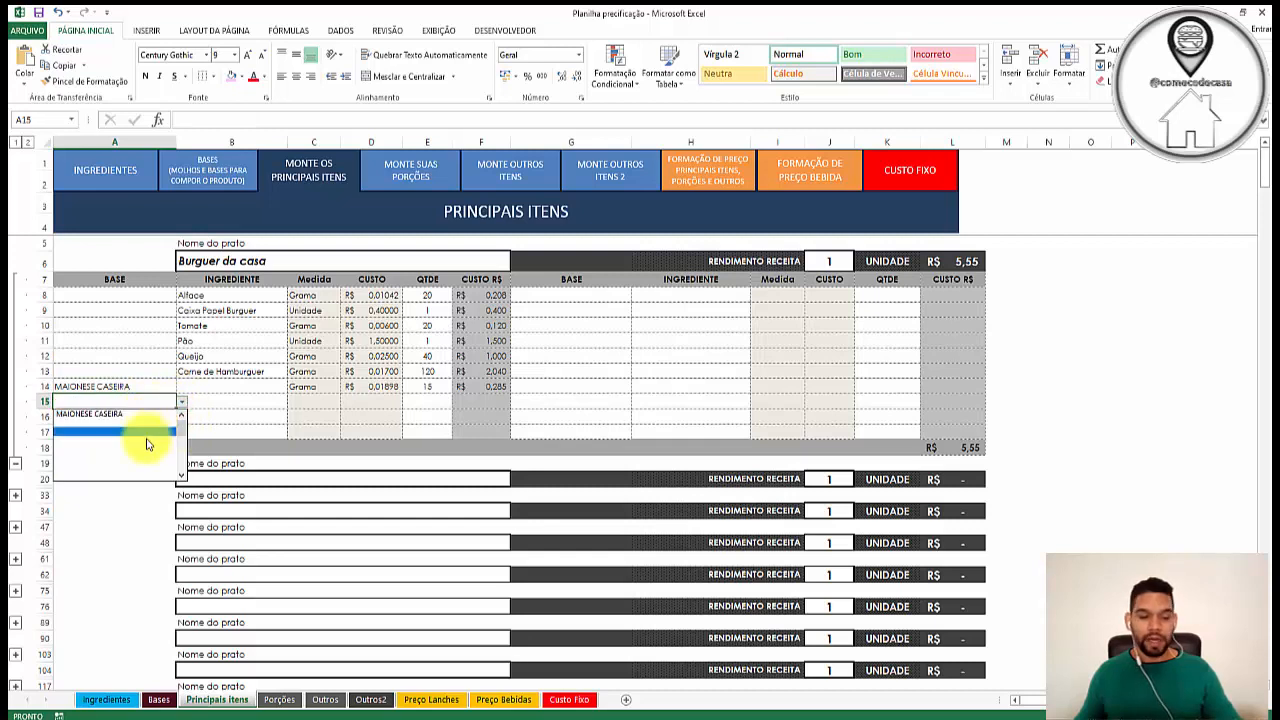
left_click(232, 417)
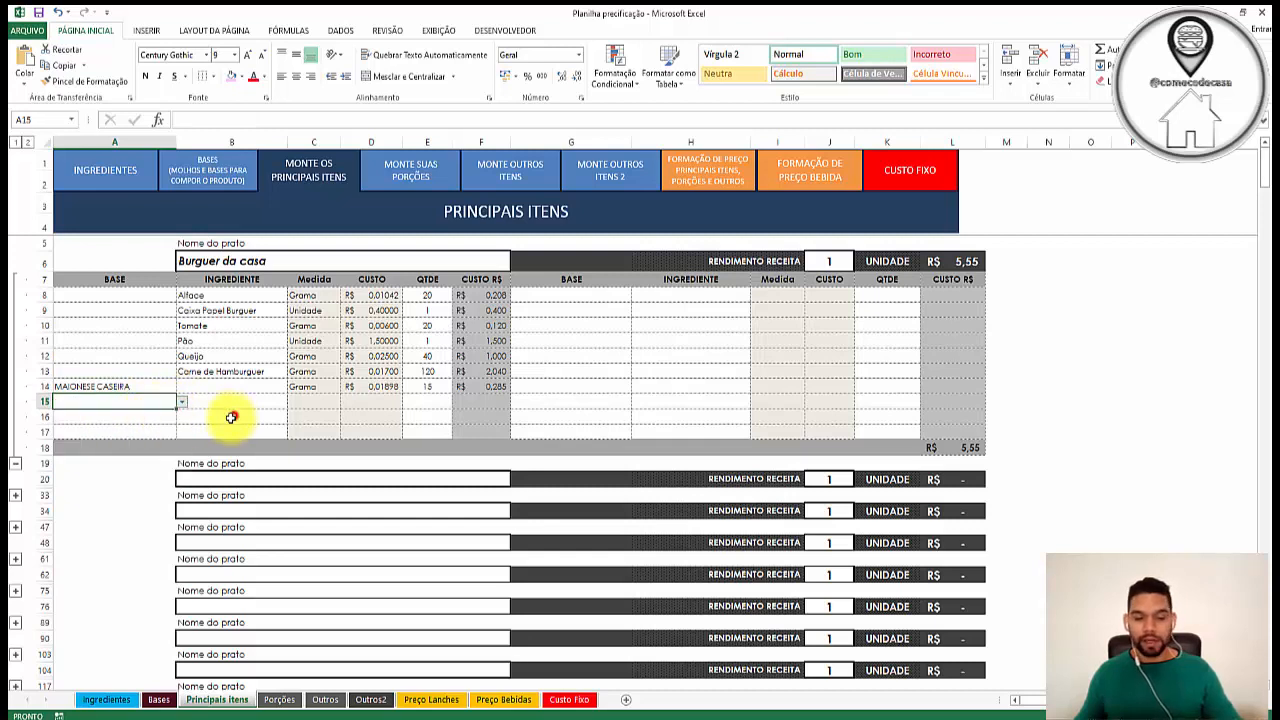
left_click(127, 386)
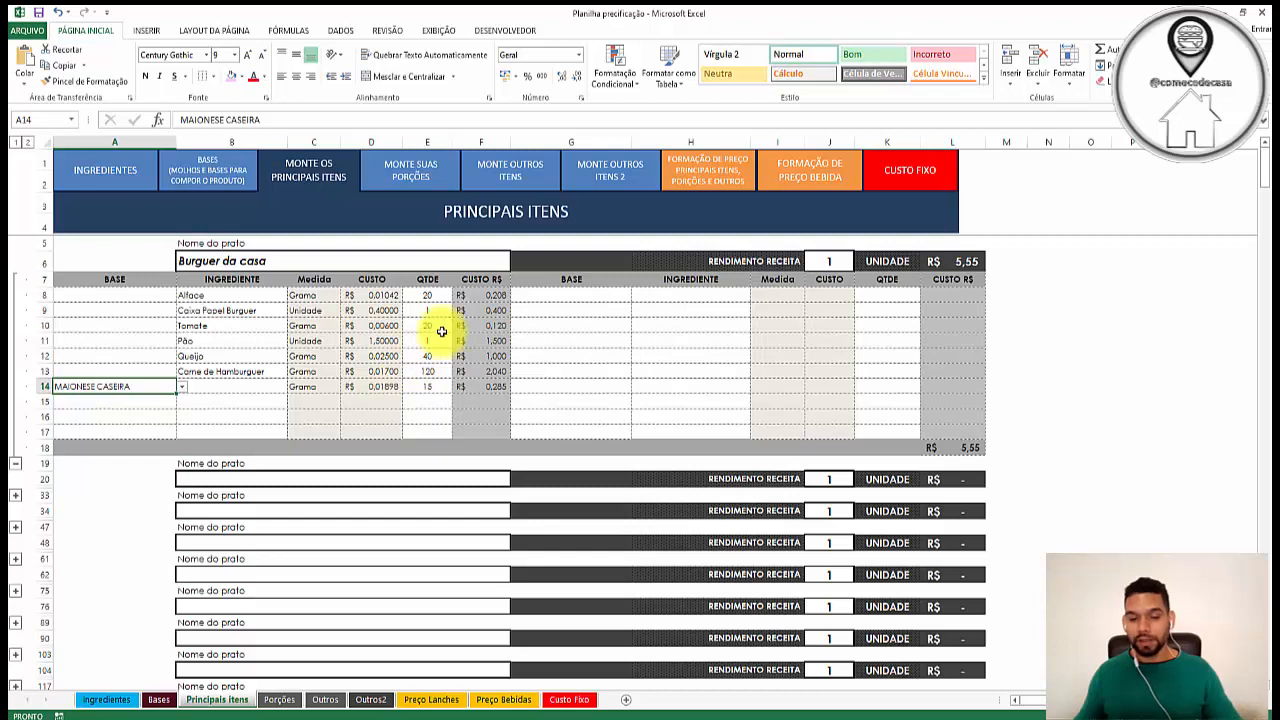
Step: Review Burguer da casa's QTDE values and the empty second set of BASE and INGREDIENTE columns
left_click_drag(428, 297, 425, 397)
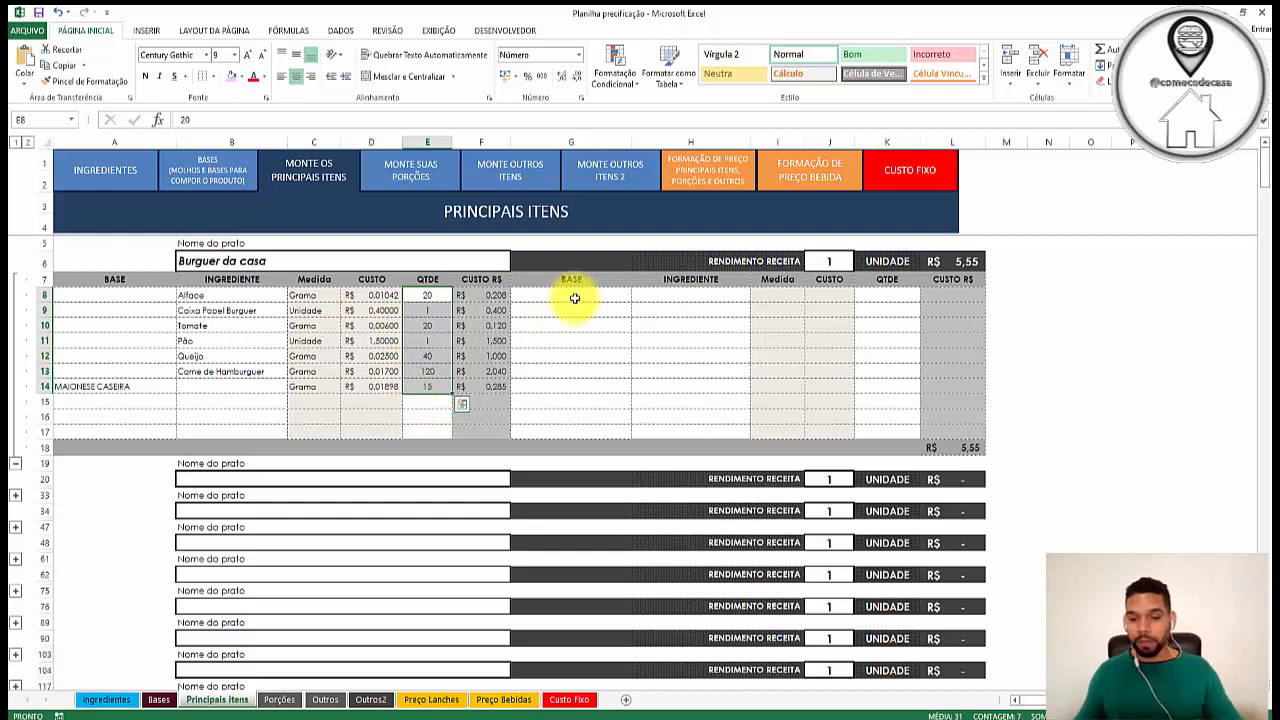
left_click_drag(574, 294, 768, 402)
left_click(646, 400)
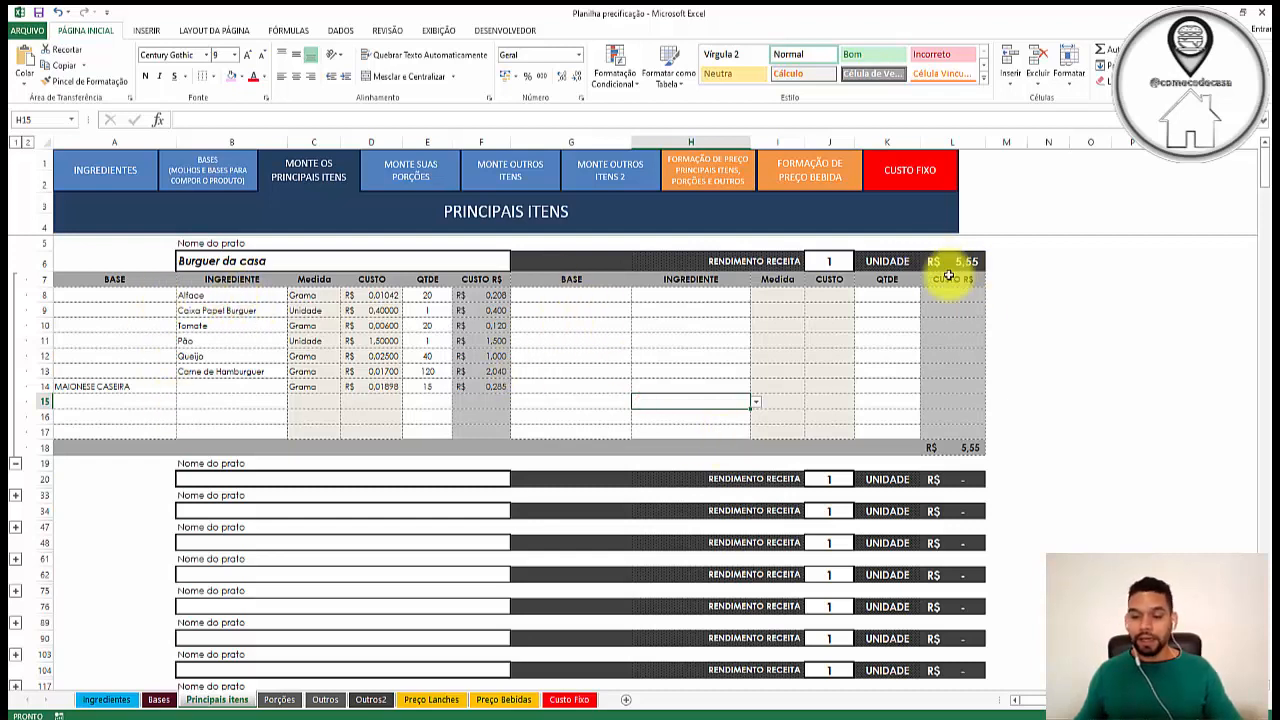
Step: Check Burguer da casa's dish name, RENDIMENTO RECEITA, unit and cost per unit
left_click(840, 261)
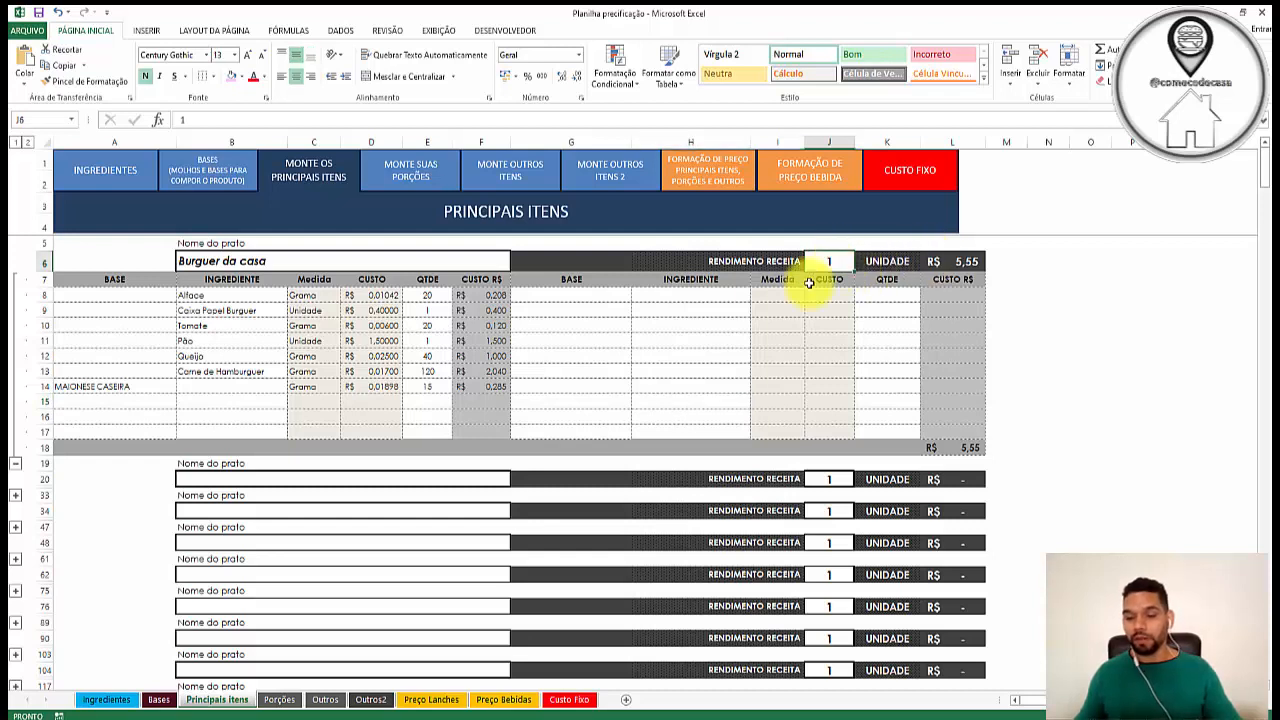
left_click(252, 260)
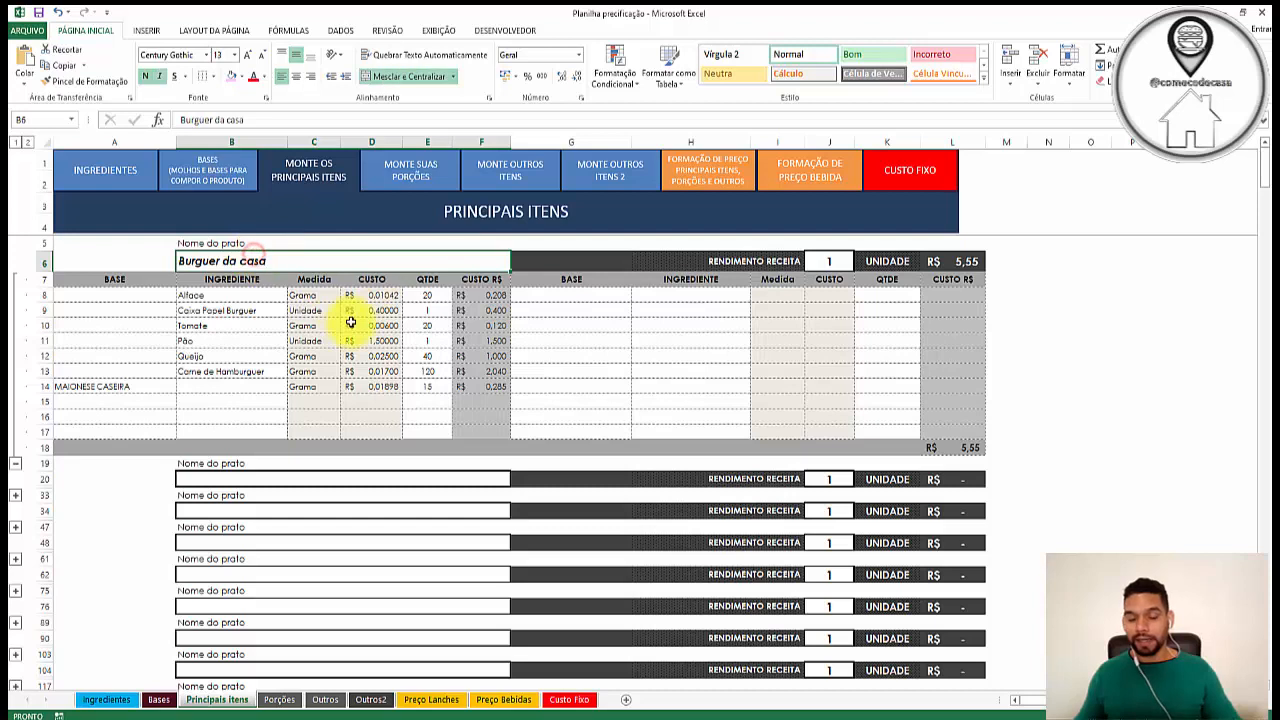
left_click(840, 261)
left_click(886, 262)
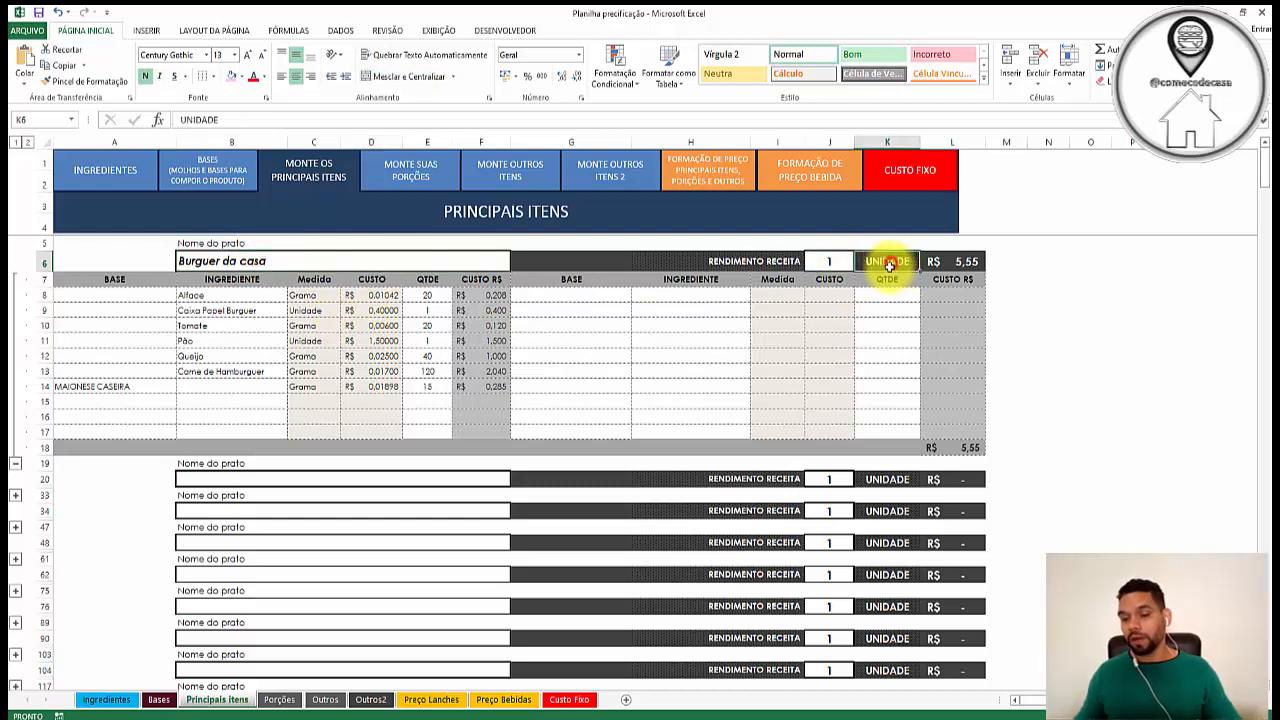
left_click(962, 262)
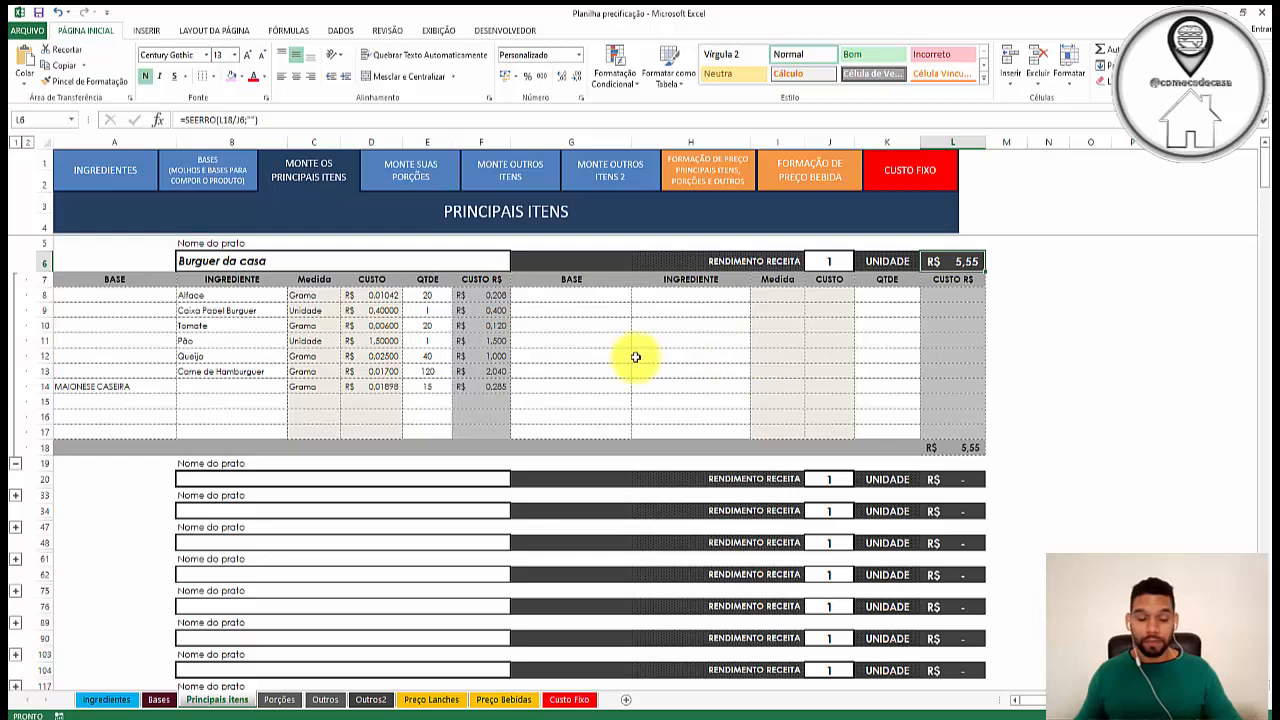
Step: Look over the empty PORÇÕES (BATATAS, ETC) sheet, with a brief visit to the INGREDIENTES sheet
left_click(414, 186)
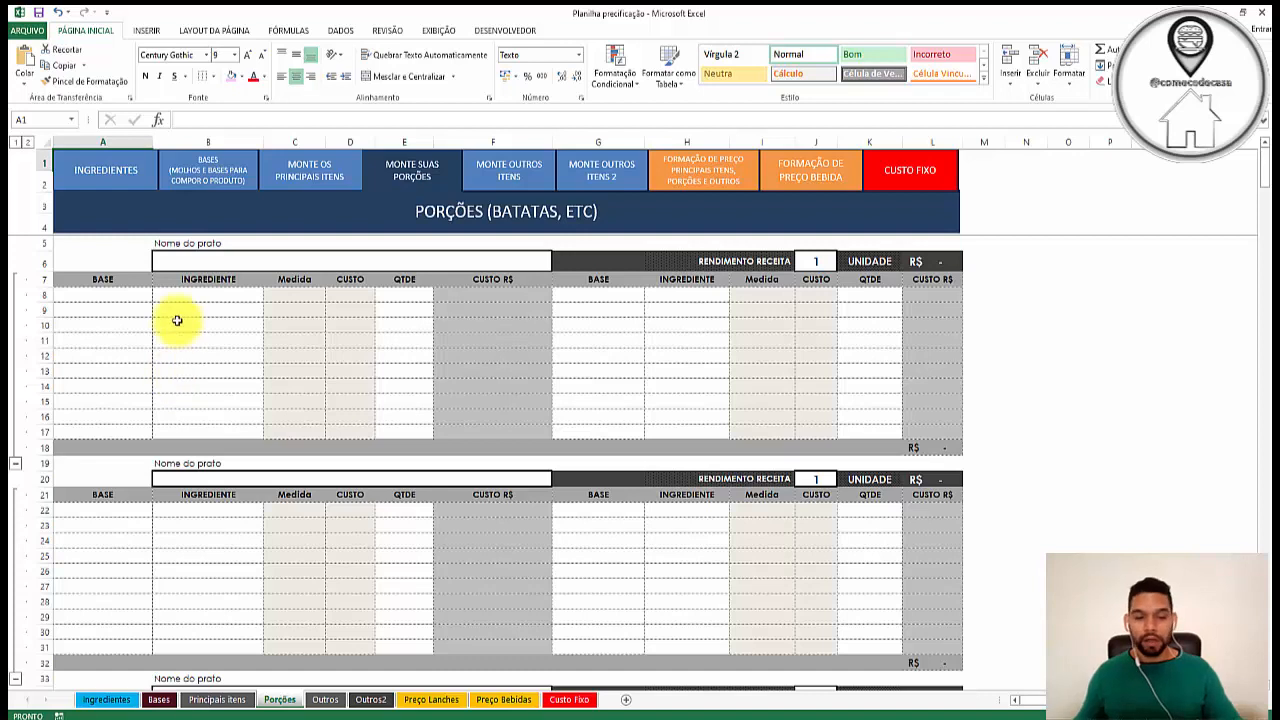
left_click(130, 172)
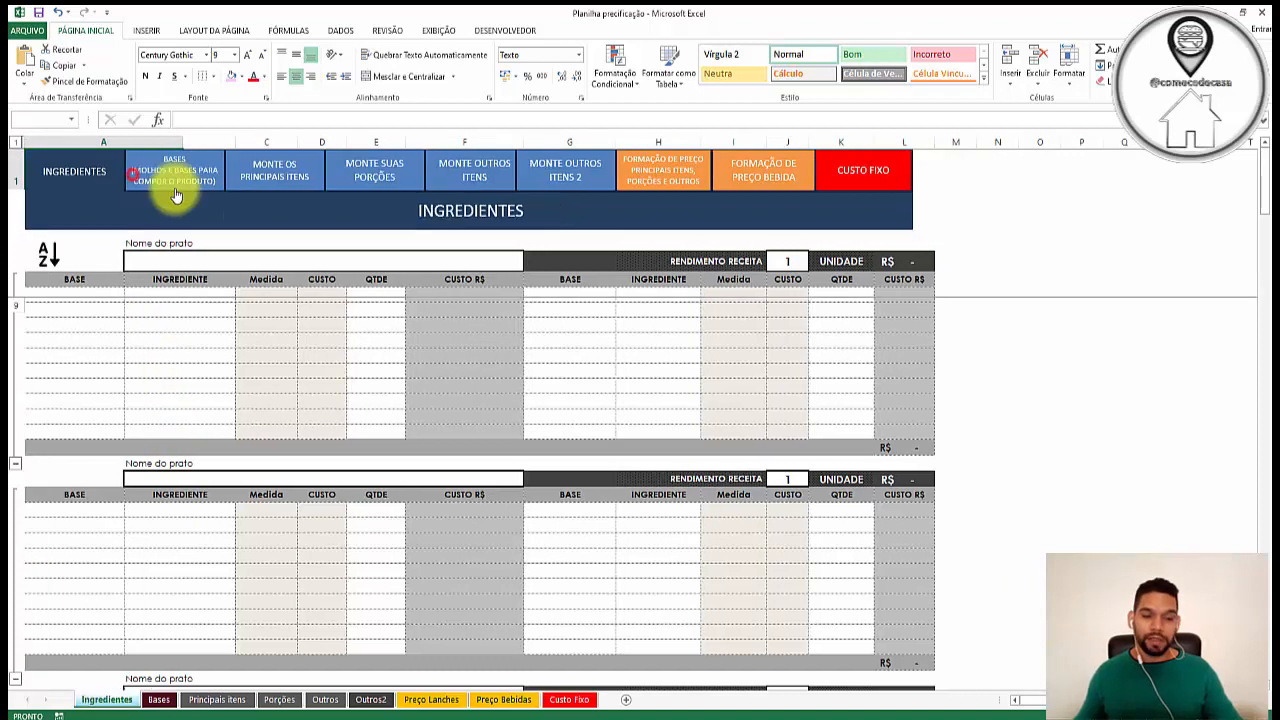
left_click(373, 172)
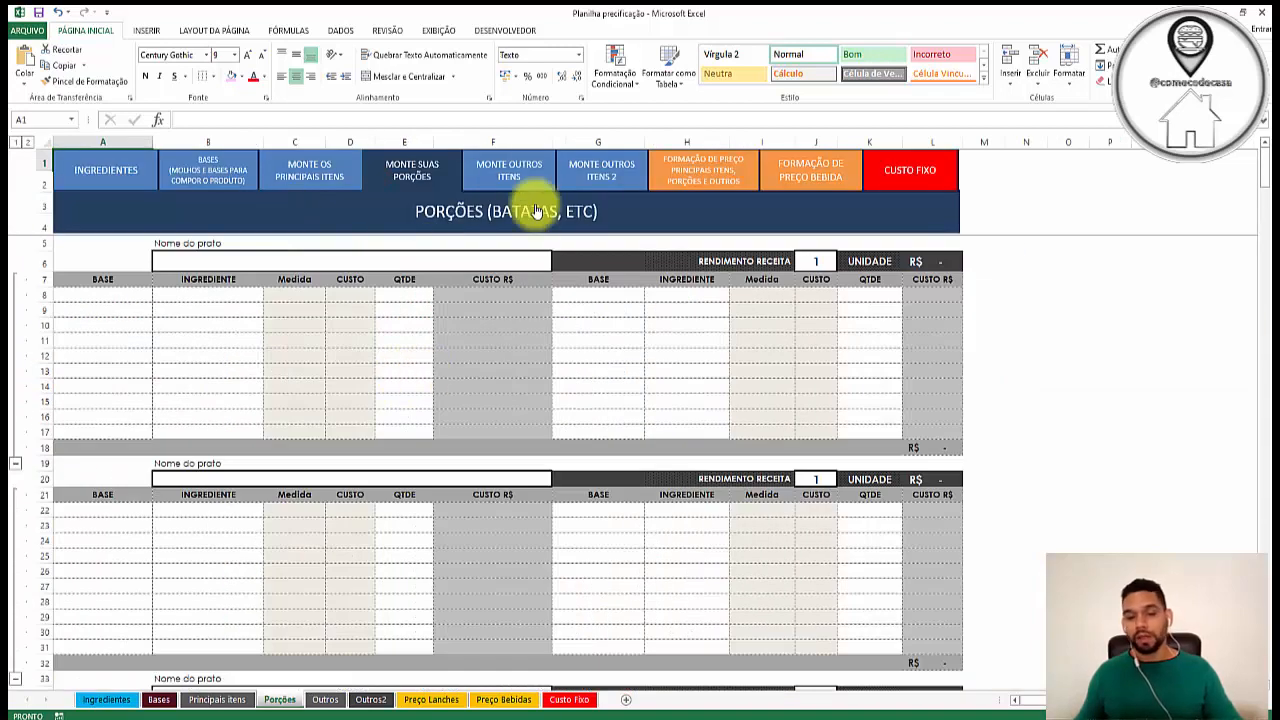
Step: Open the OUTROS PRATOS sheet, expand the first dish's ingredient table to view it, and collapse it again
left_click(528, 186)
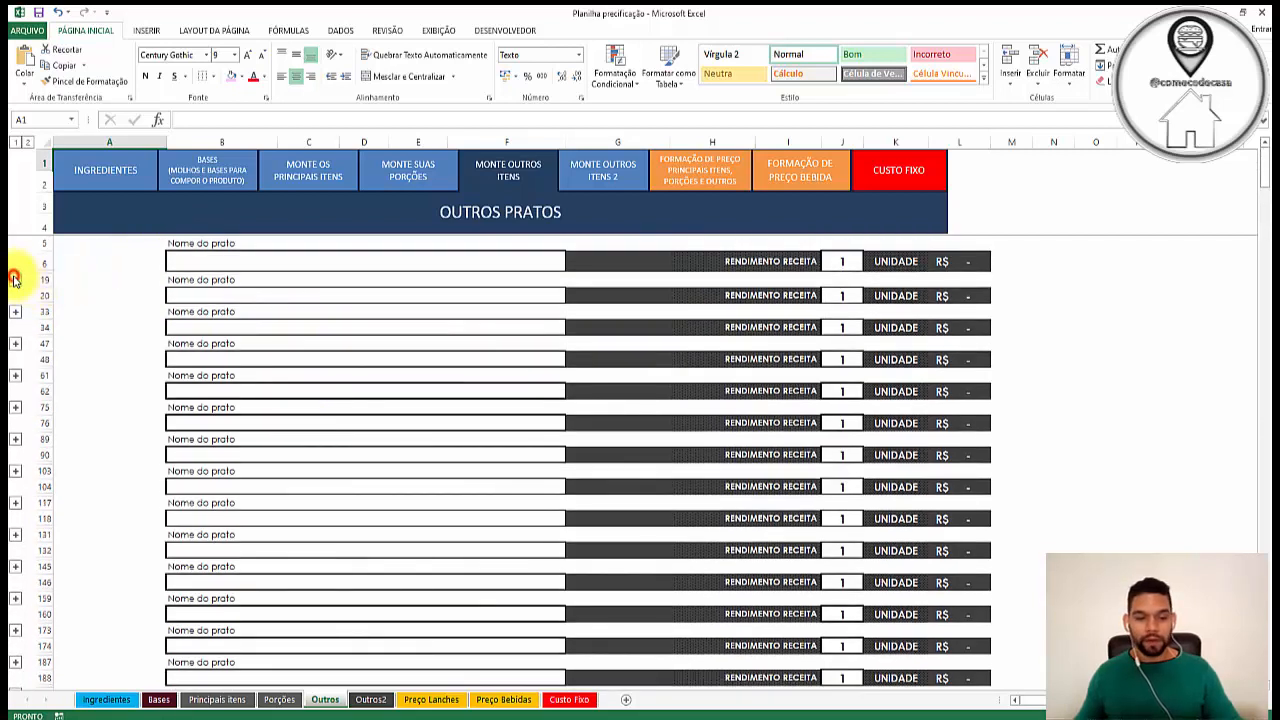
left_click(15, 280)
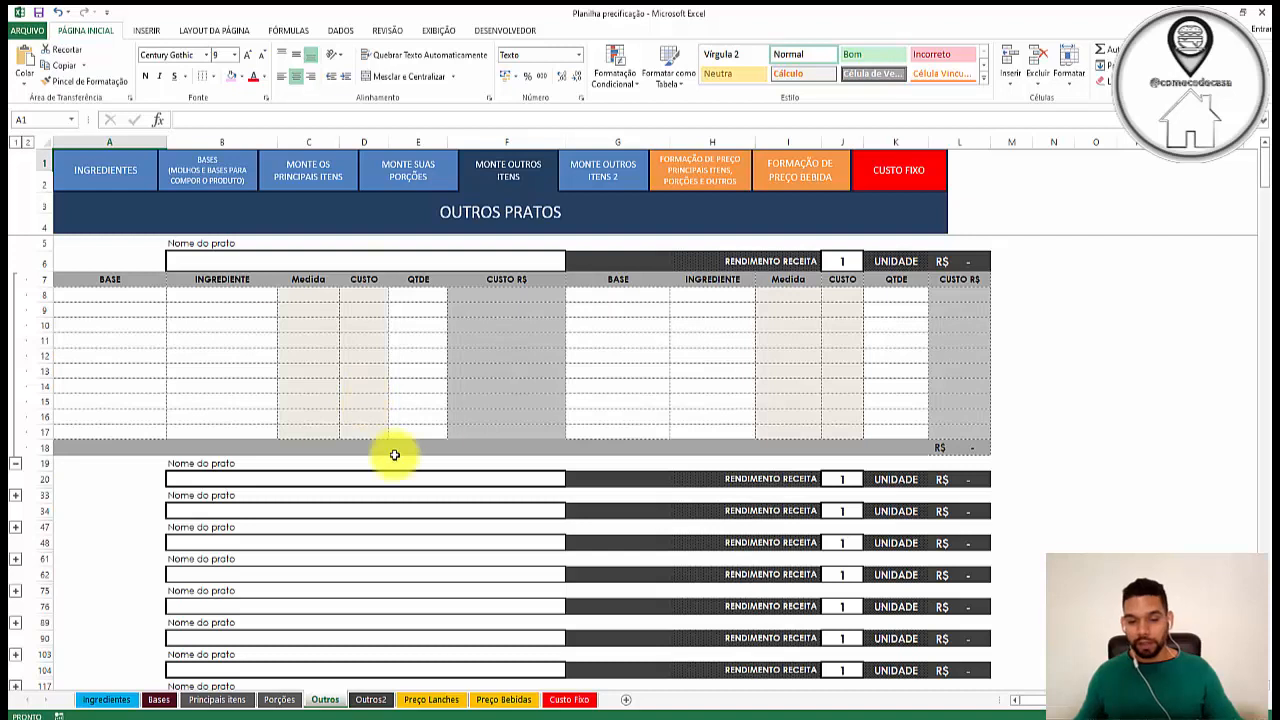
left_click(15, 464)
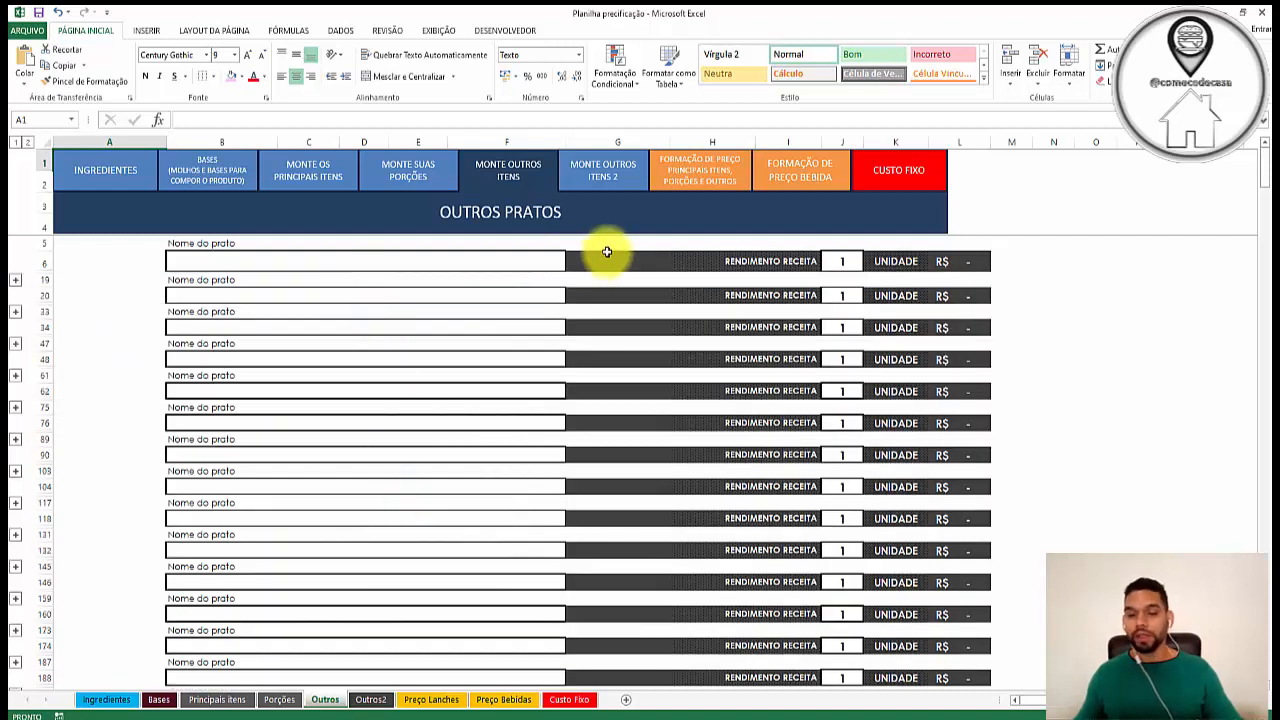
Step: Open the FORMAÇÃO DE PREÇO sheet for main items and check Burguer da casa's name and ingredient cost
left_click(686, 175)
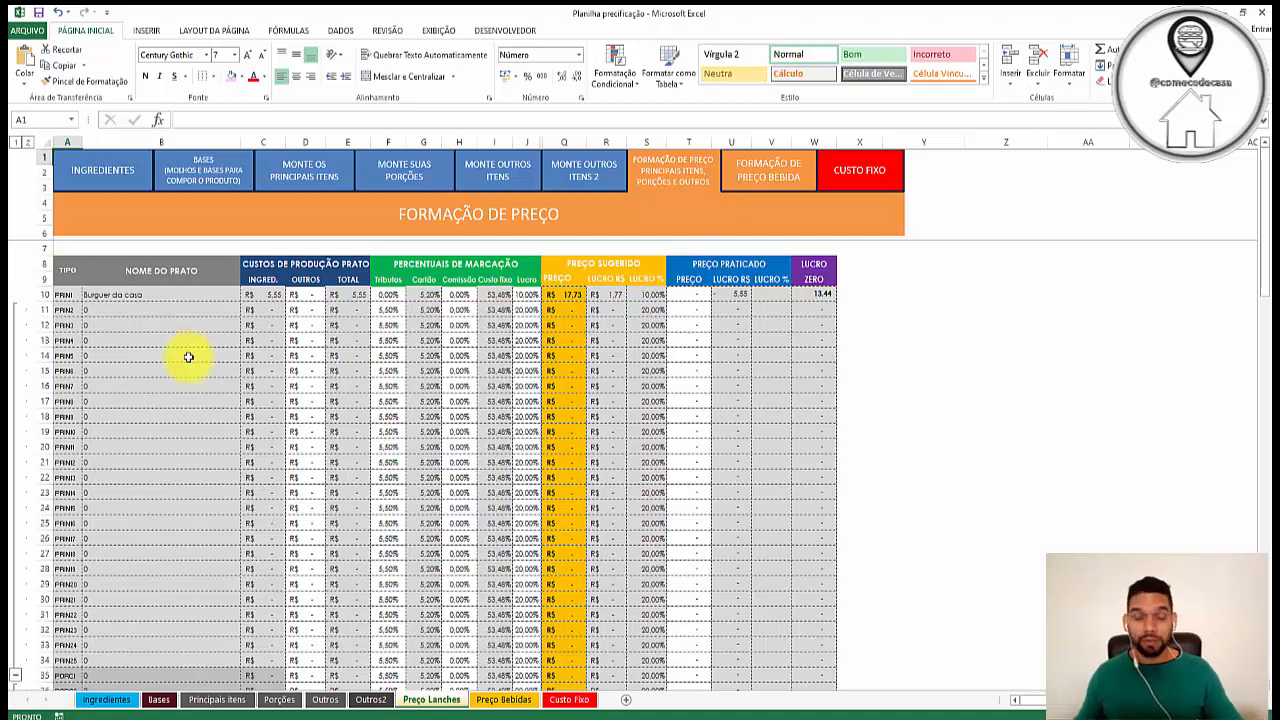
left_click(134, 294)
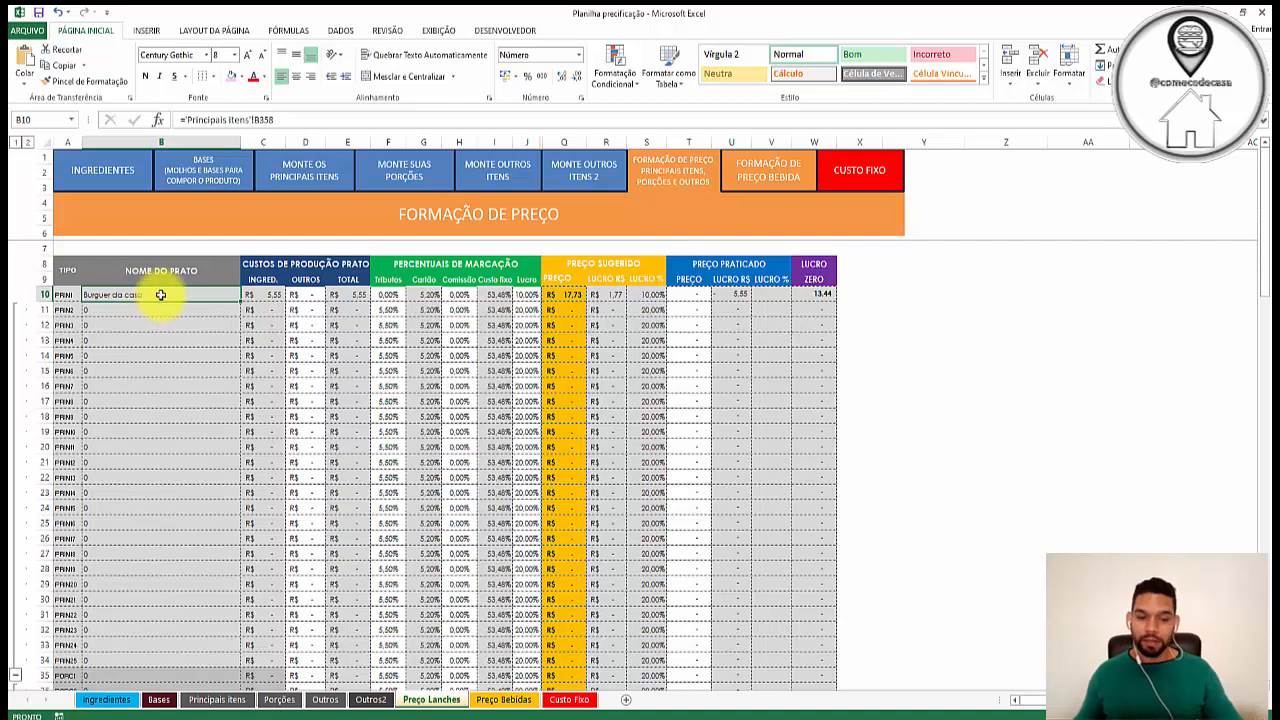
left_click(267, 295)
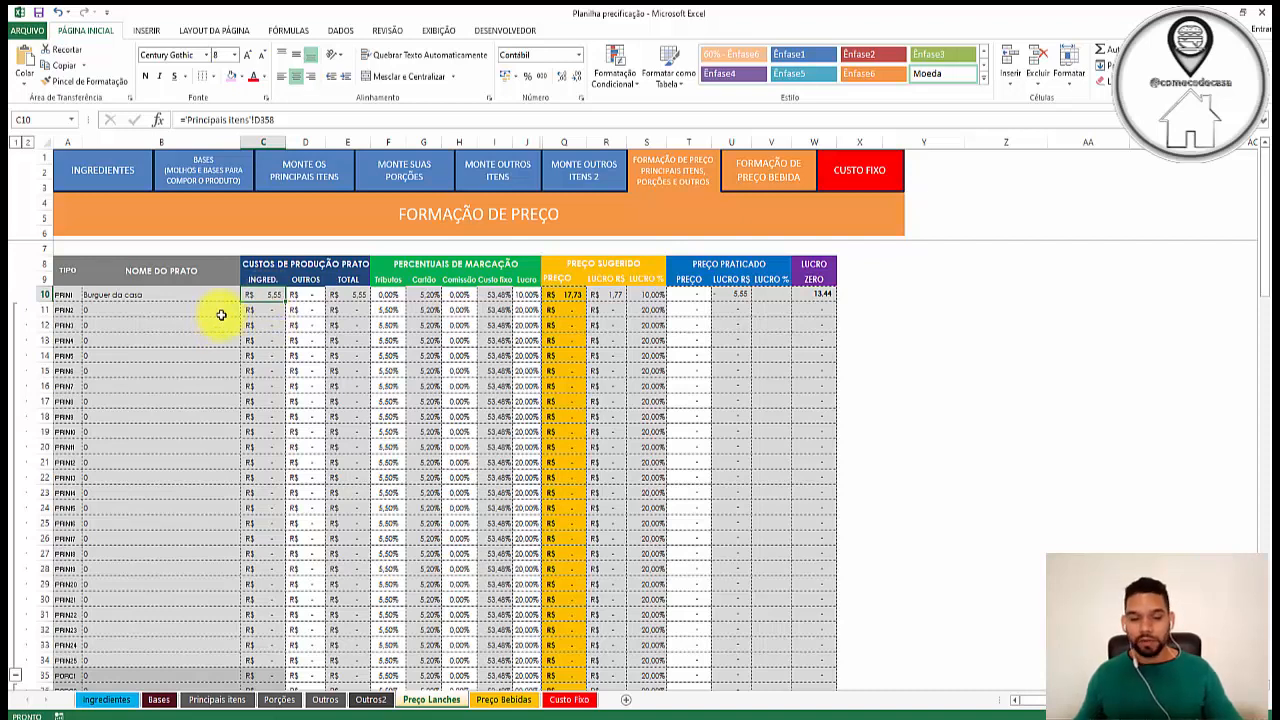
Step: Set the OUTROS production cost of Burguer da casa to 0,25
left_click(302, 296)
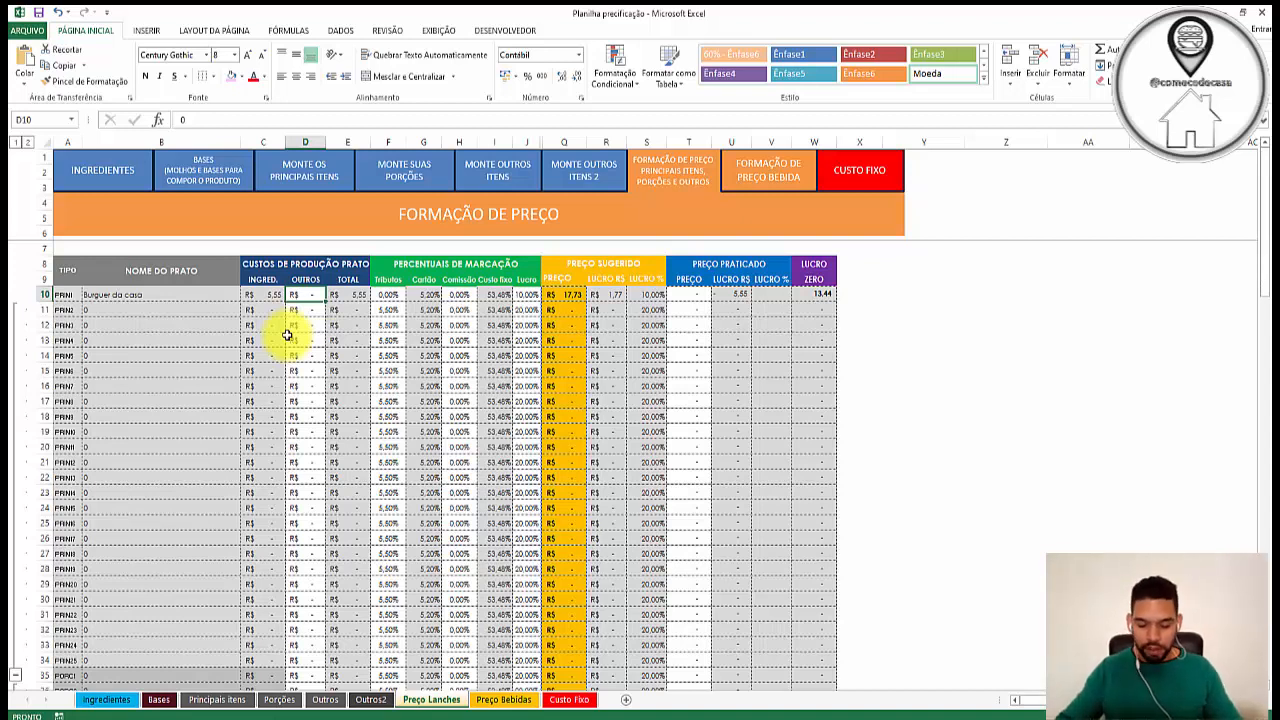
type("0,25")
key("Return")
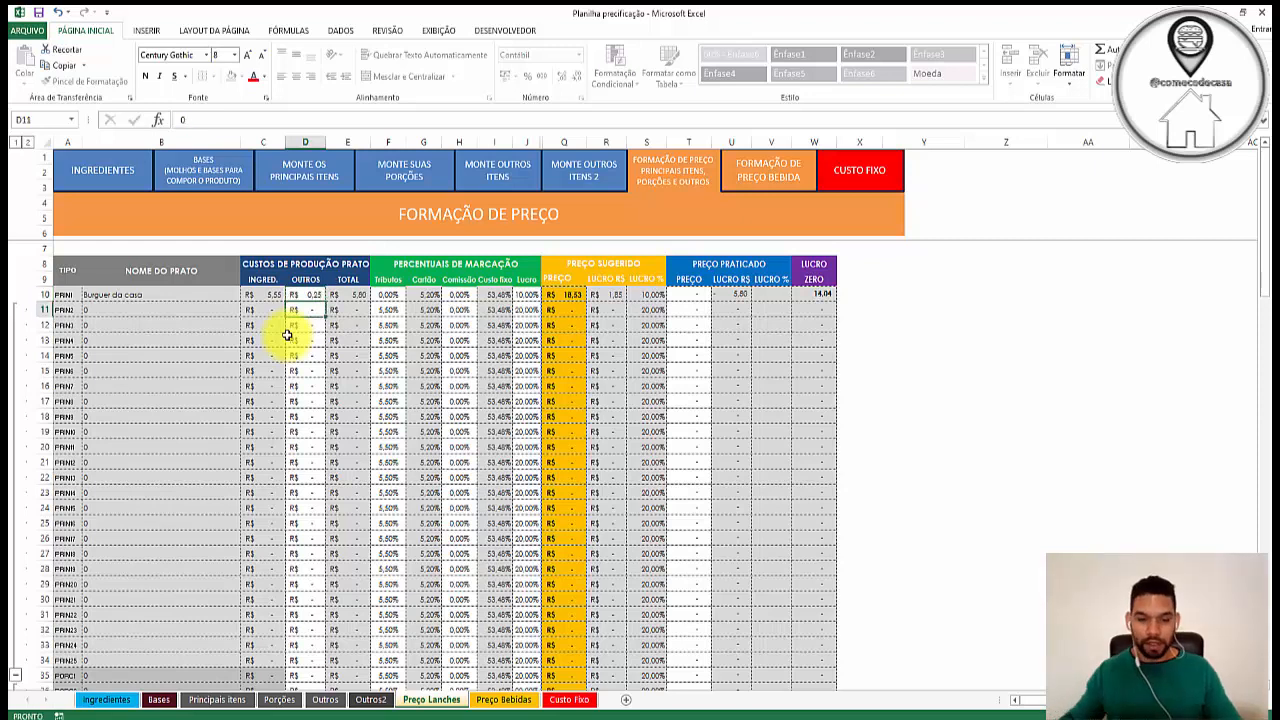
Step: Check Burguer da casa's OUTROS cost, TOTAL production cost and Tributos percentage
left_click(299, 293)
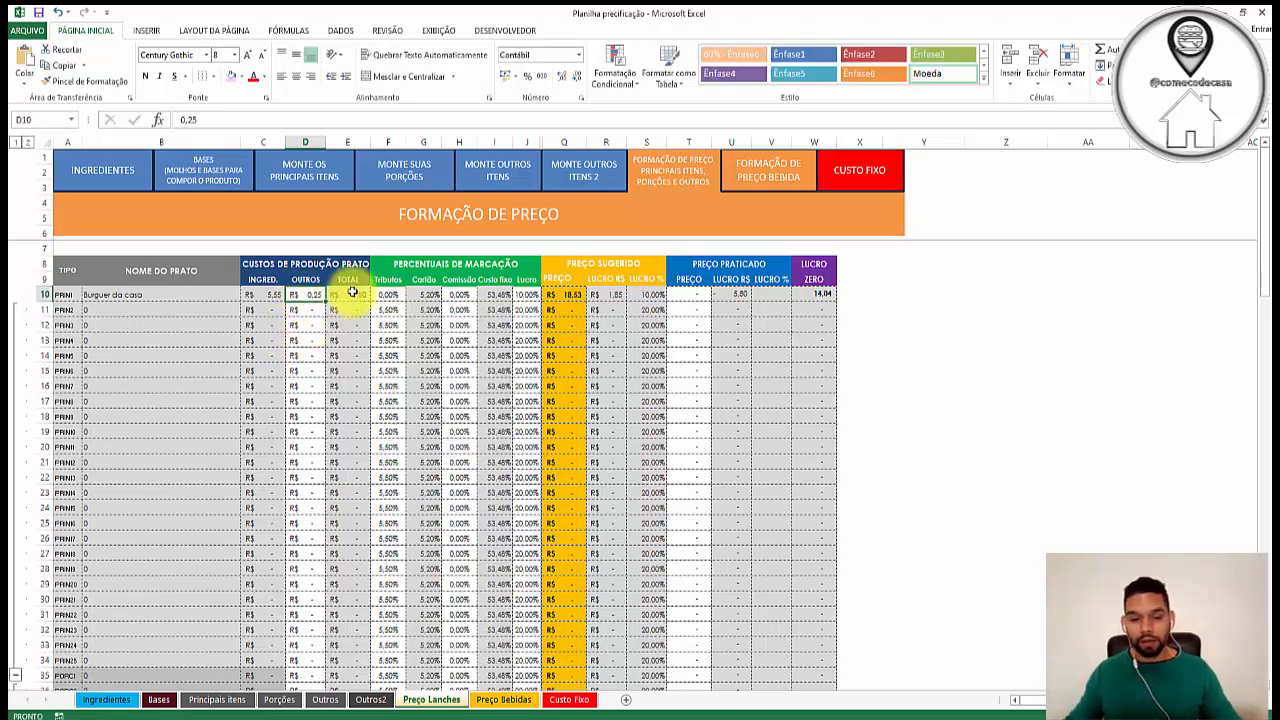
left_click(338, 294)
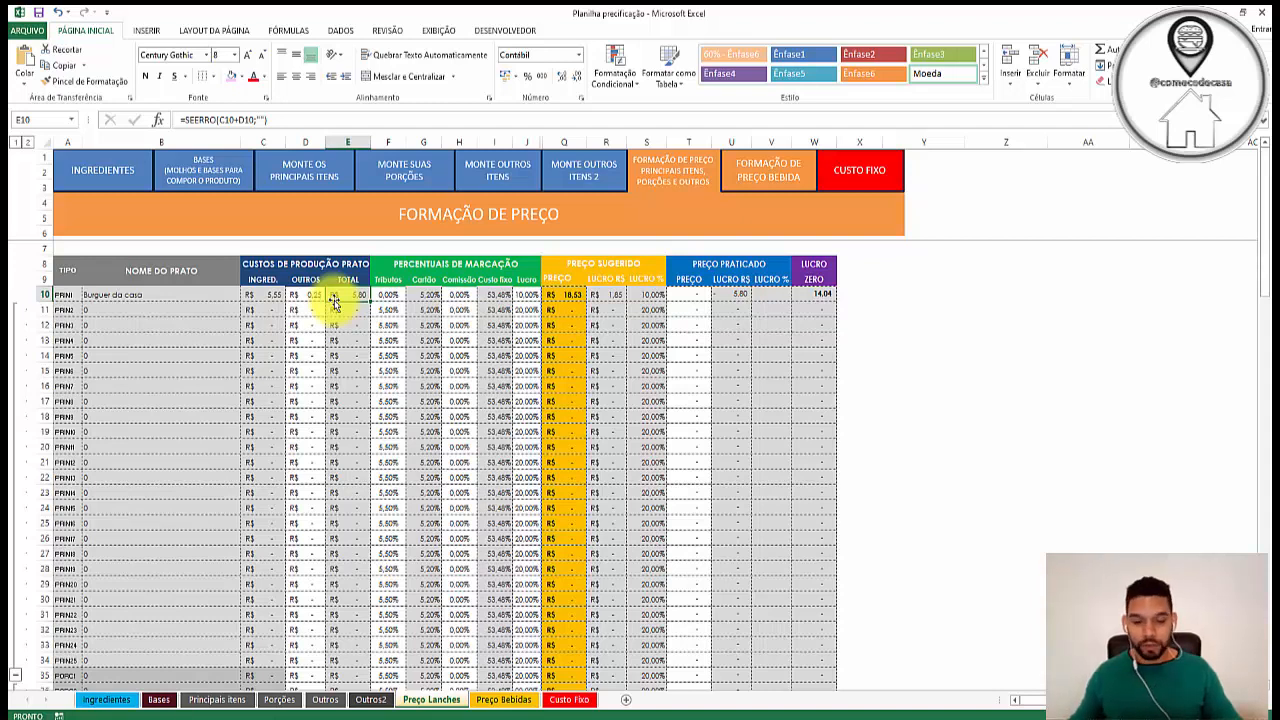
left_click(378, 296)
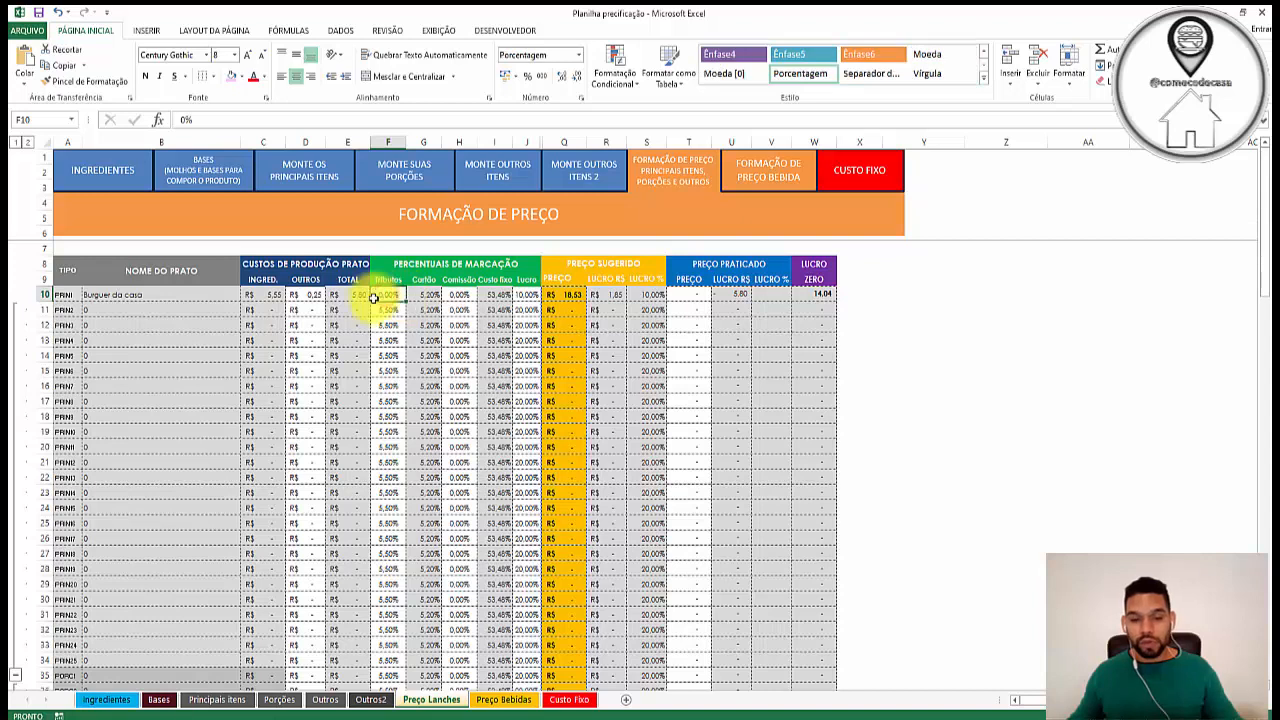
Step: Open the CUSTO FIXO sheet and label the first free row under DESPESAS GERAIS as MEI
left_click(387, 310)
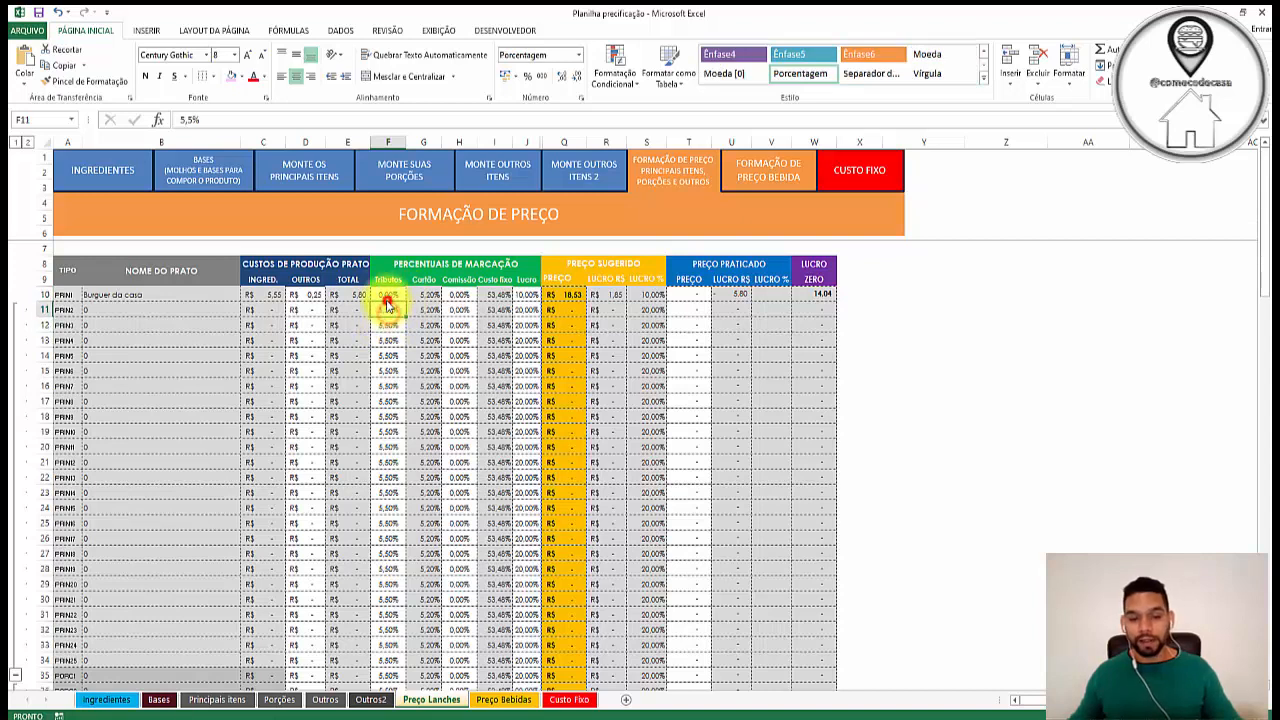
left_click(400, 294)
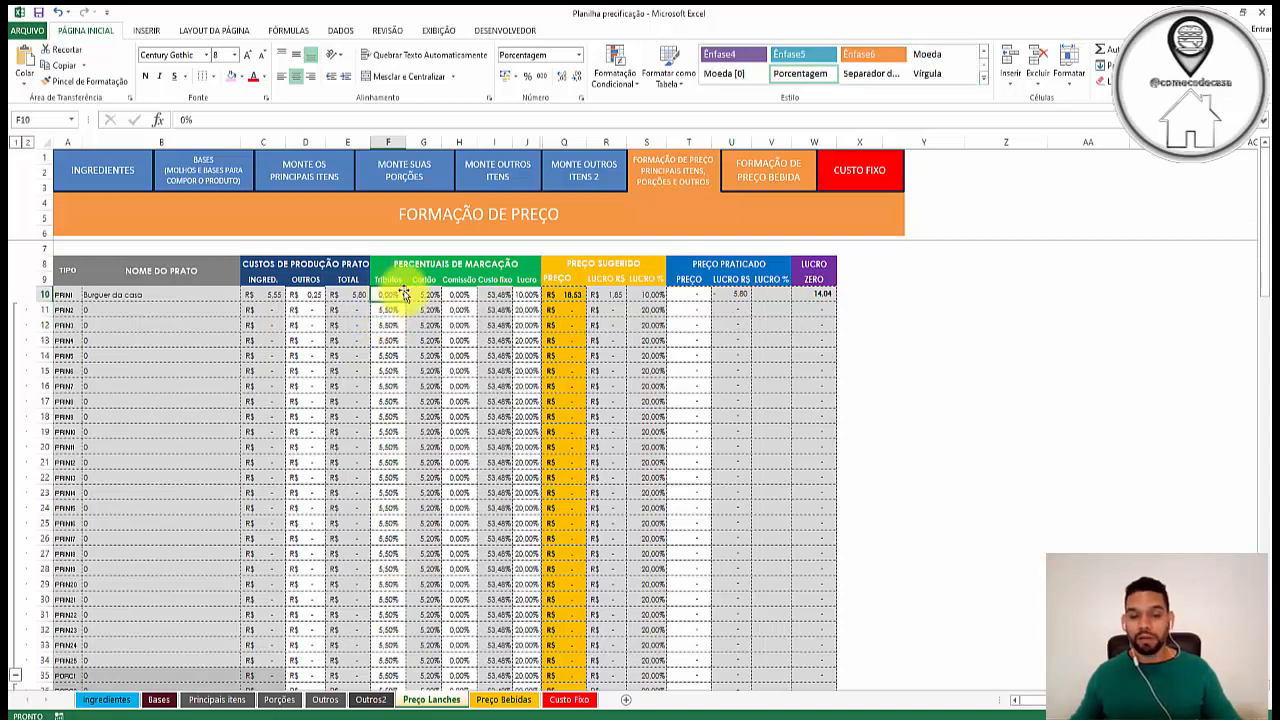
left_click(840, 176)
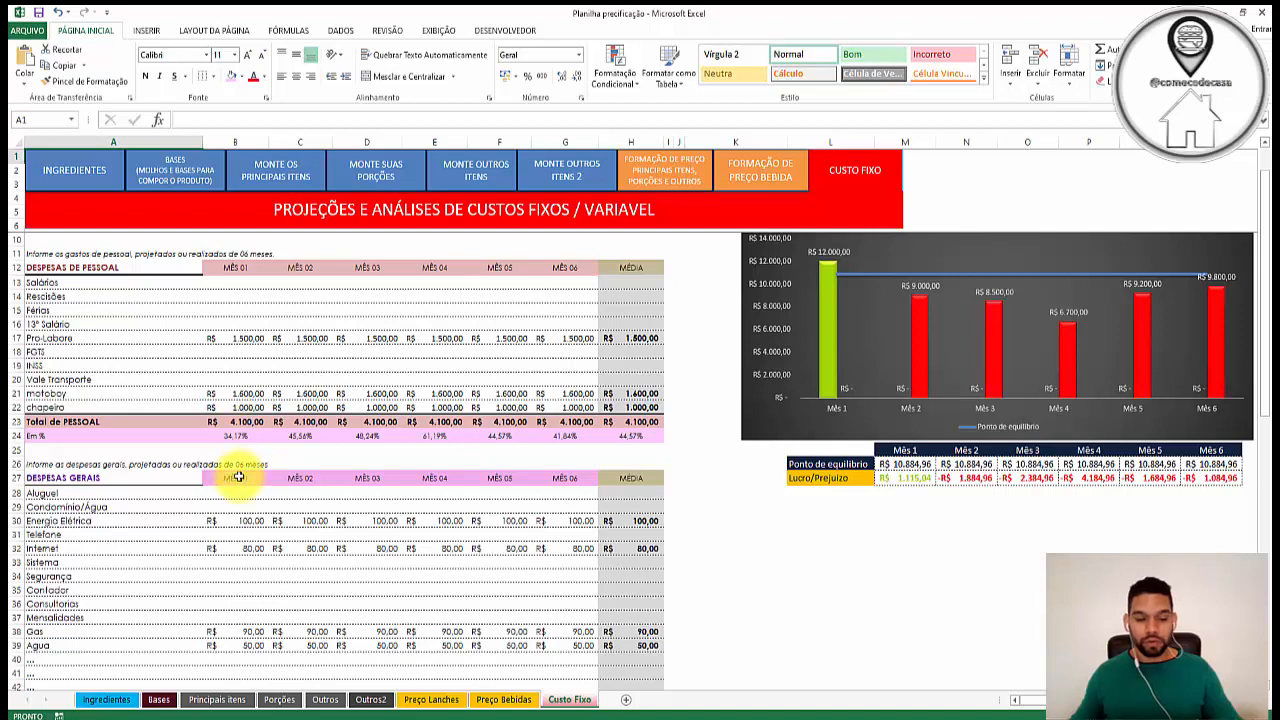
scroll(238, 478, "down", 2)
scroll(238, 480, "down", 3)
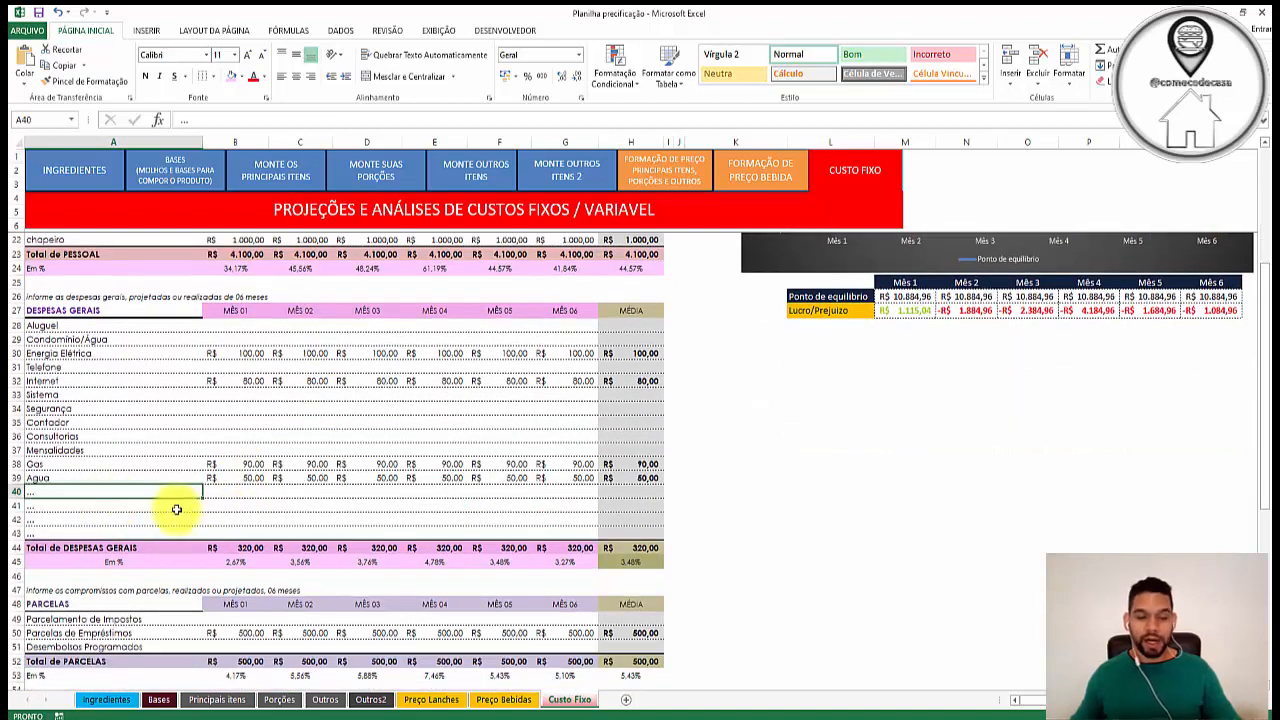
left_click(177, 505)
type("MEI")
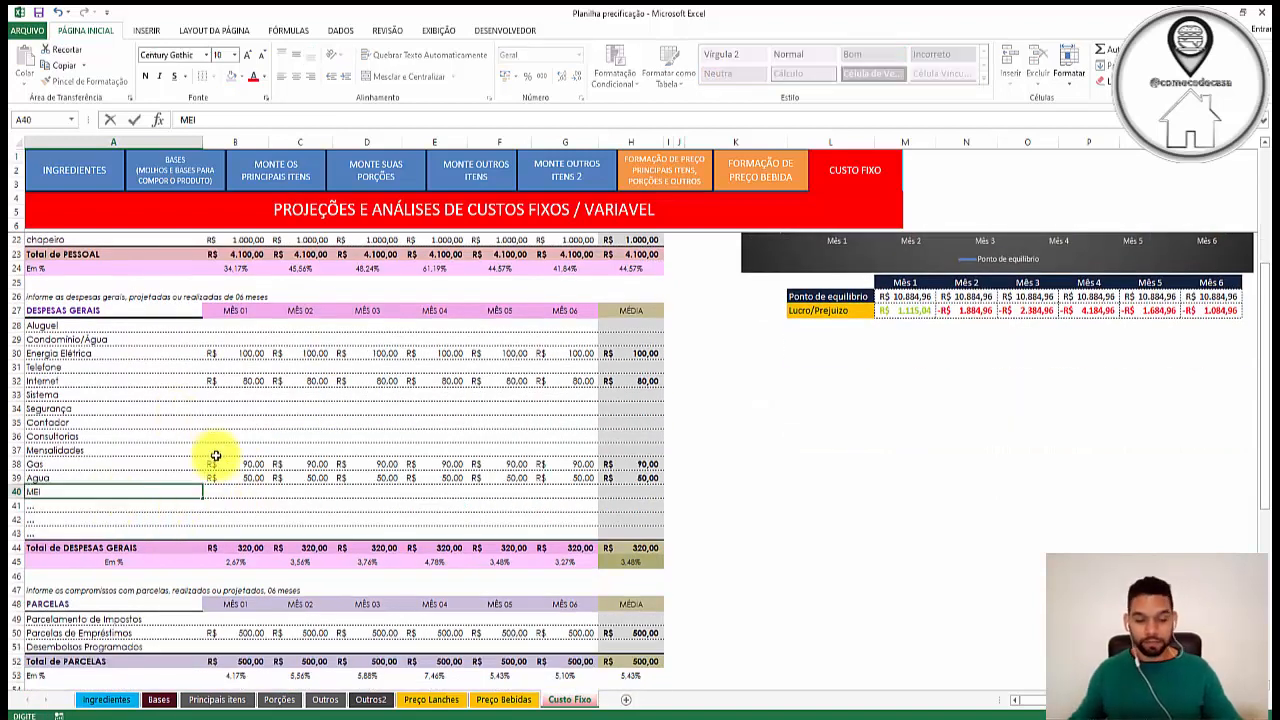
Step: Set the MEI expense to 64 for MÊS 01 and copy it across through MÊS 06
left_click(240, 488)
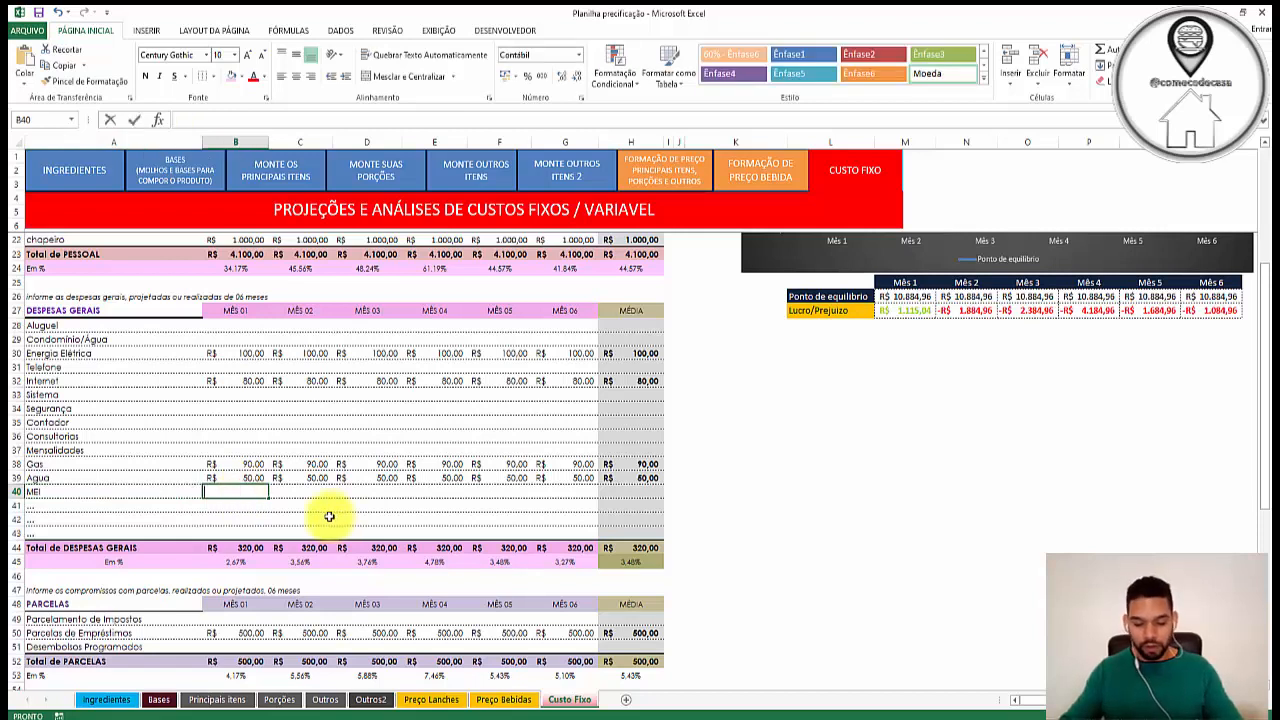
type("64")
left_click(246, 492)
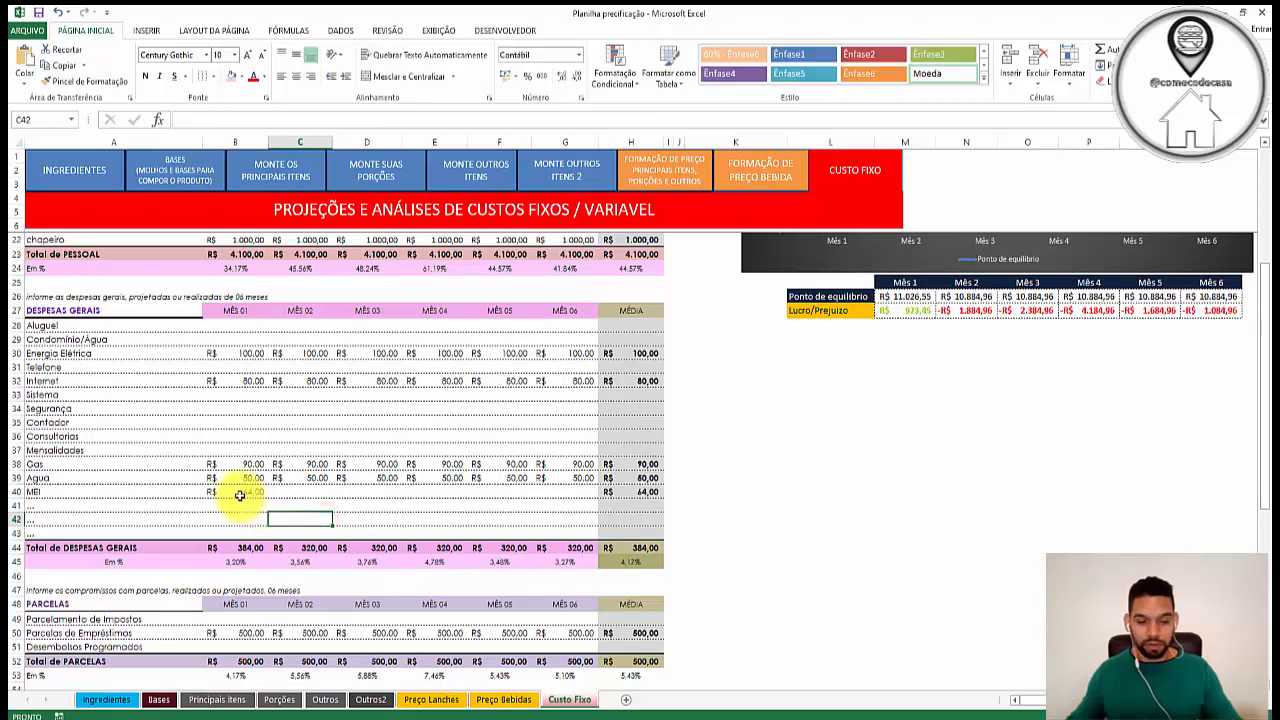
left_click_drag(270, 497, 592, 500)
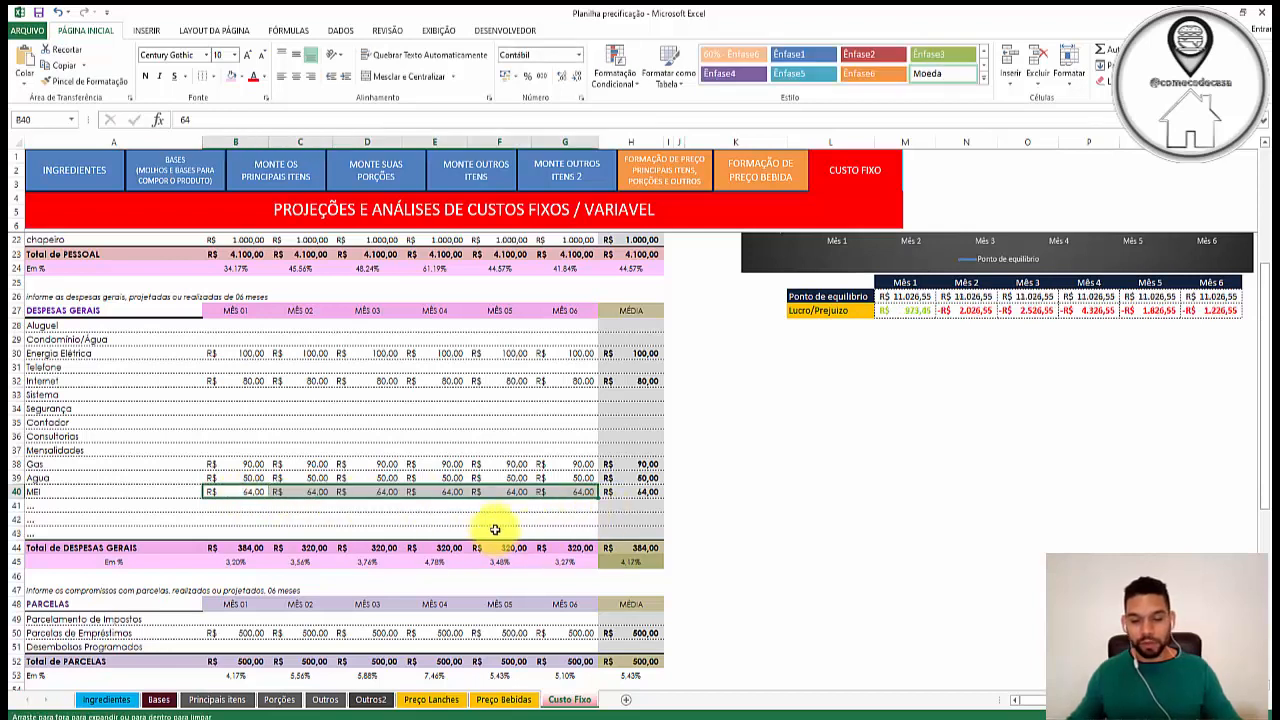
left_click(480, 516)
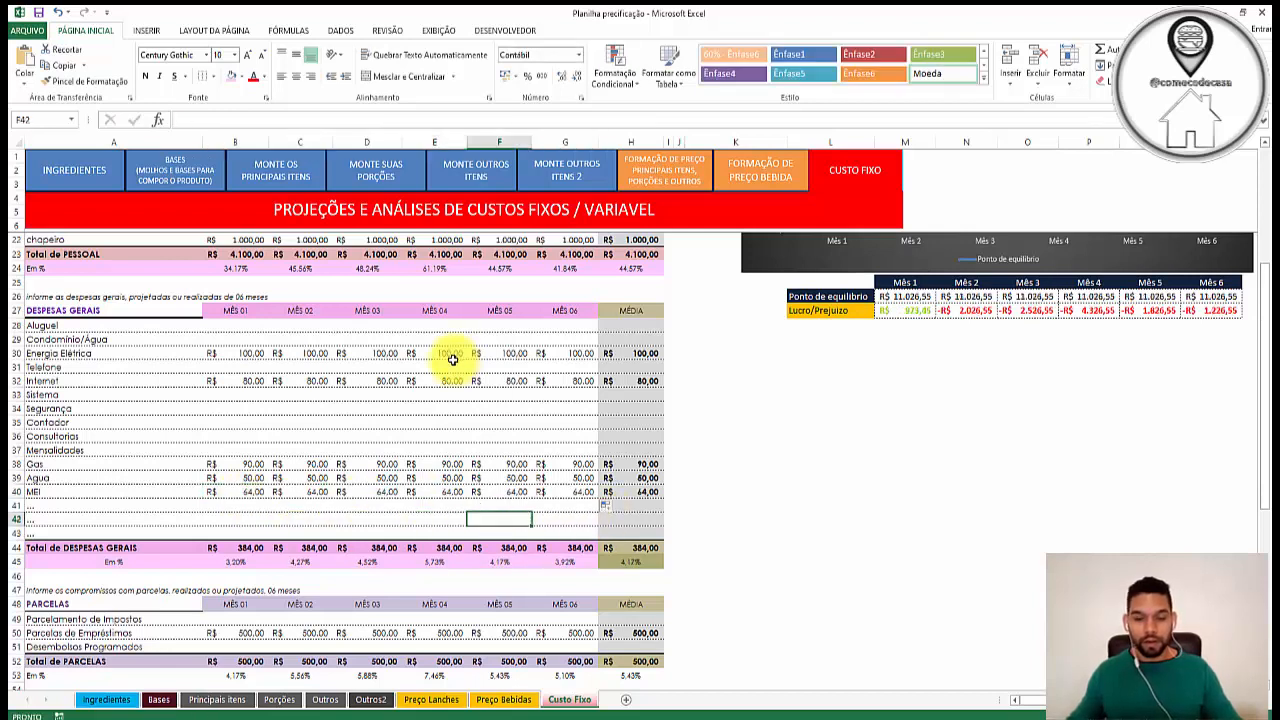
Step: Return to the FORMAÇÃO DE PREÇO sheet for main items and fill Burguer da casa's 0% Tributos down to all dishes
left_click(661, 180)
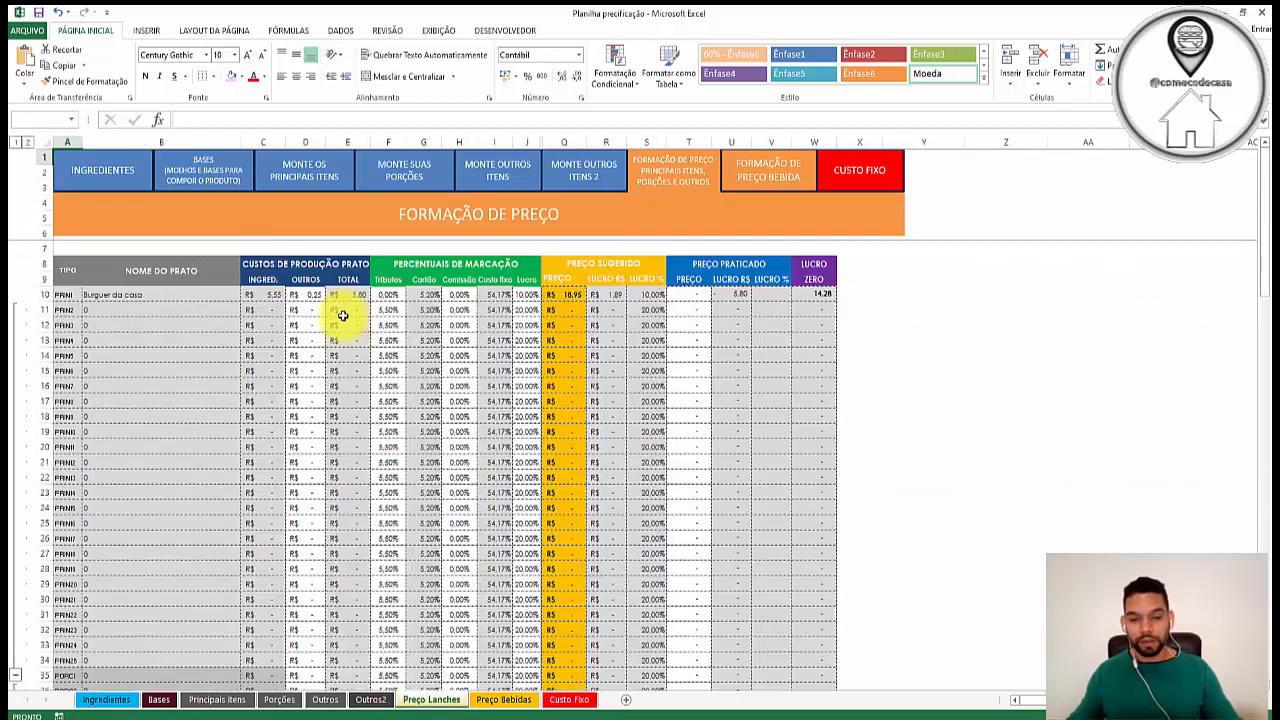
left_click(307, 296)
left_click(388, 295)
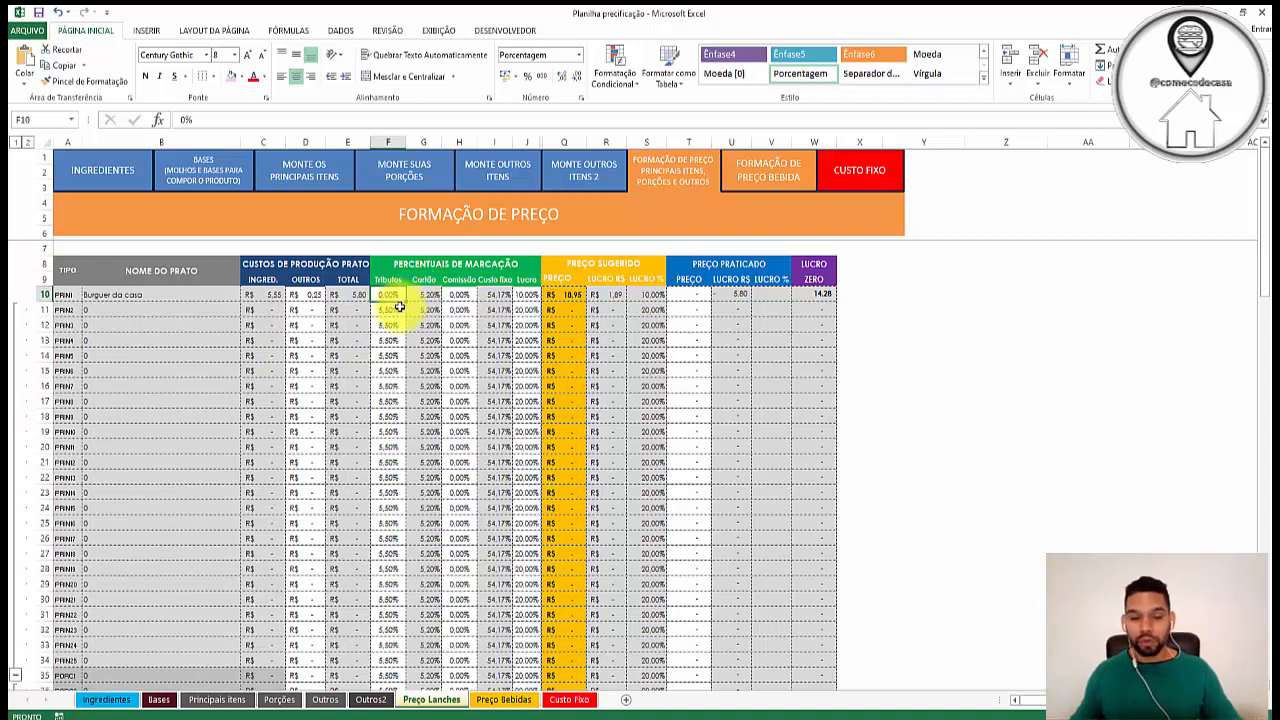
double_click(406, 301)
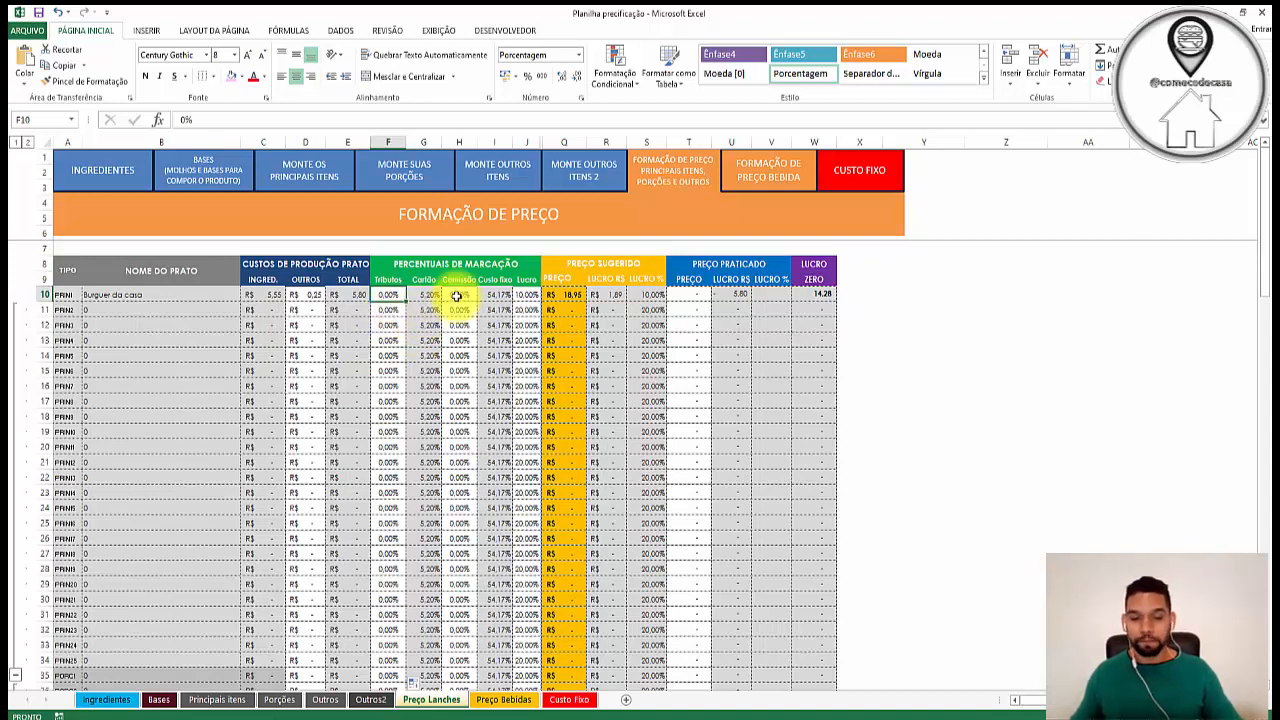
Step: Check how Burguer da casa's Cartão, Comissão and Custo fixo percentages are filled in
left_click(433, 293)
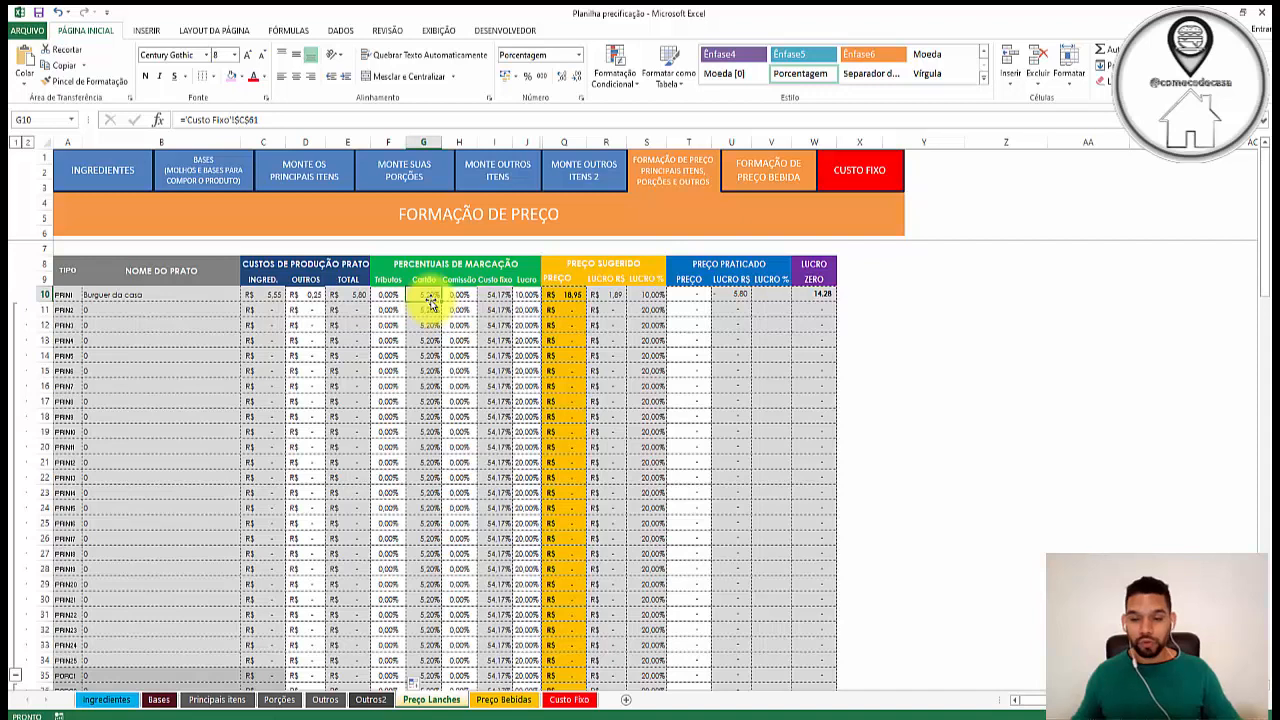
left_click(458, 298)
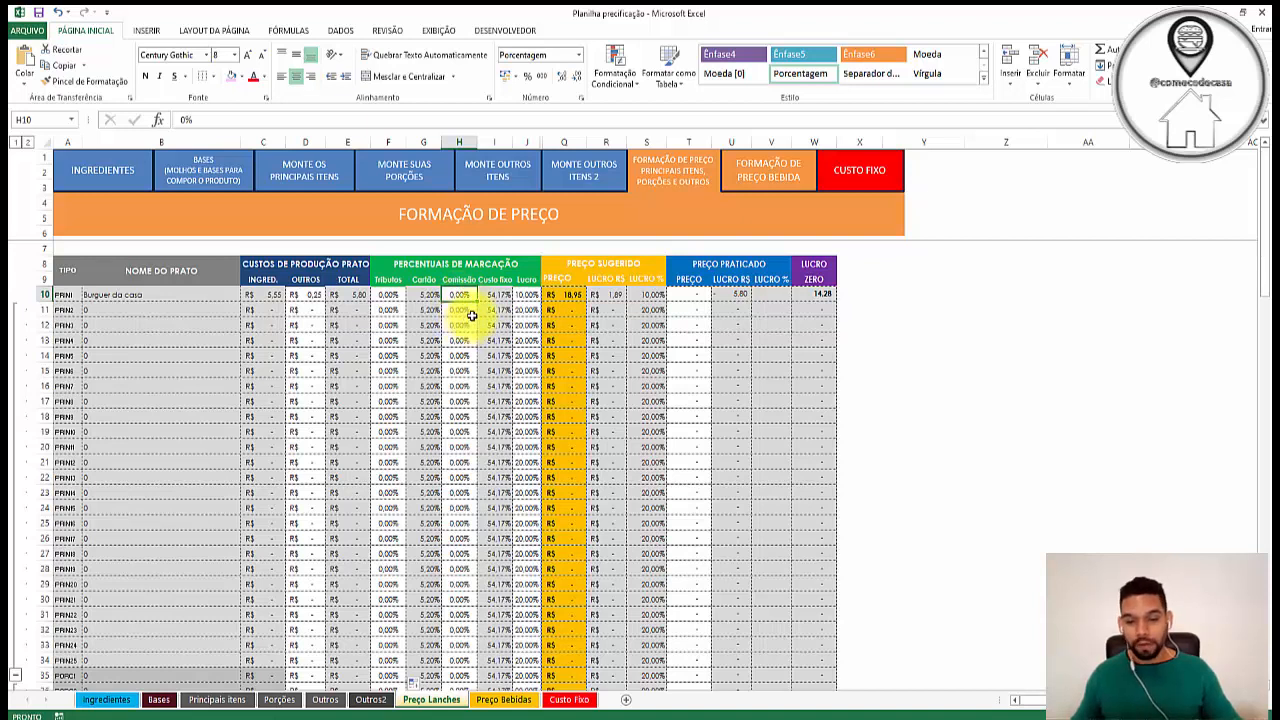
left_click(492, 296)
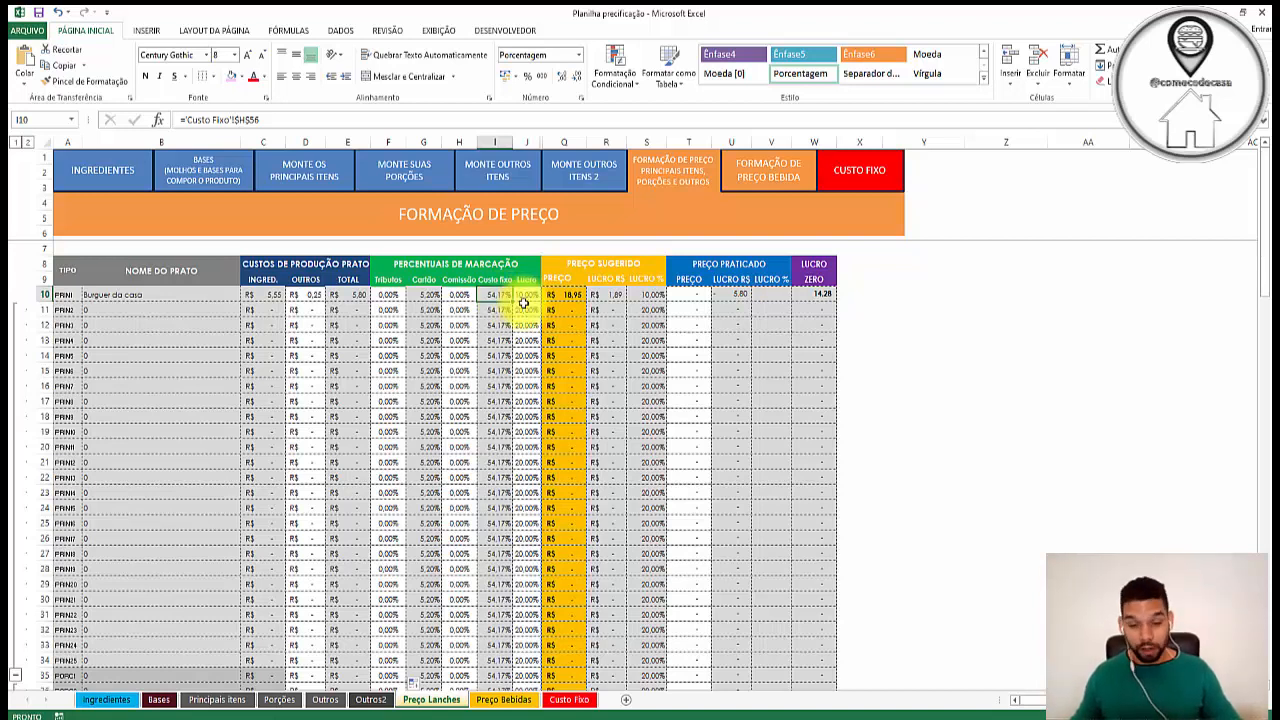
Step: Try Lucro percentages of 20% and 30% for Burguer da casa and check the suggested price
left_click(530, 297)
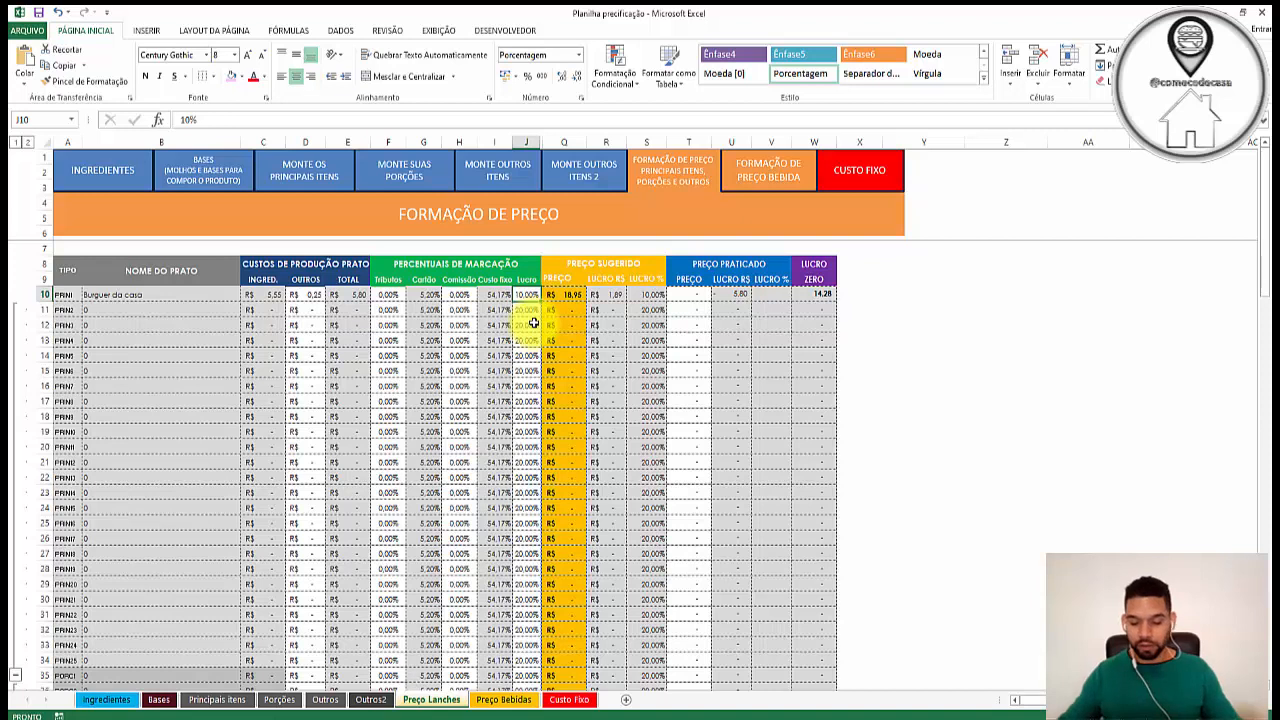
type("20")
key("ctrl+Return")
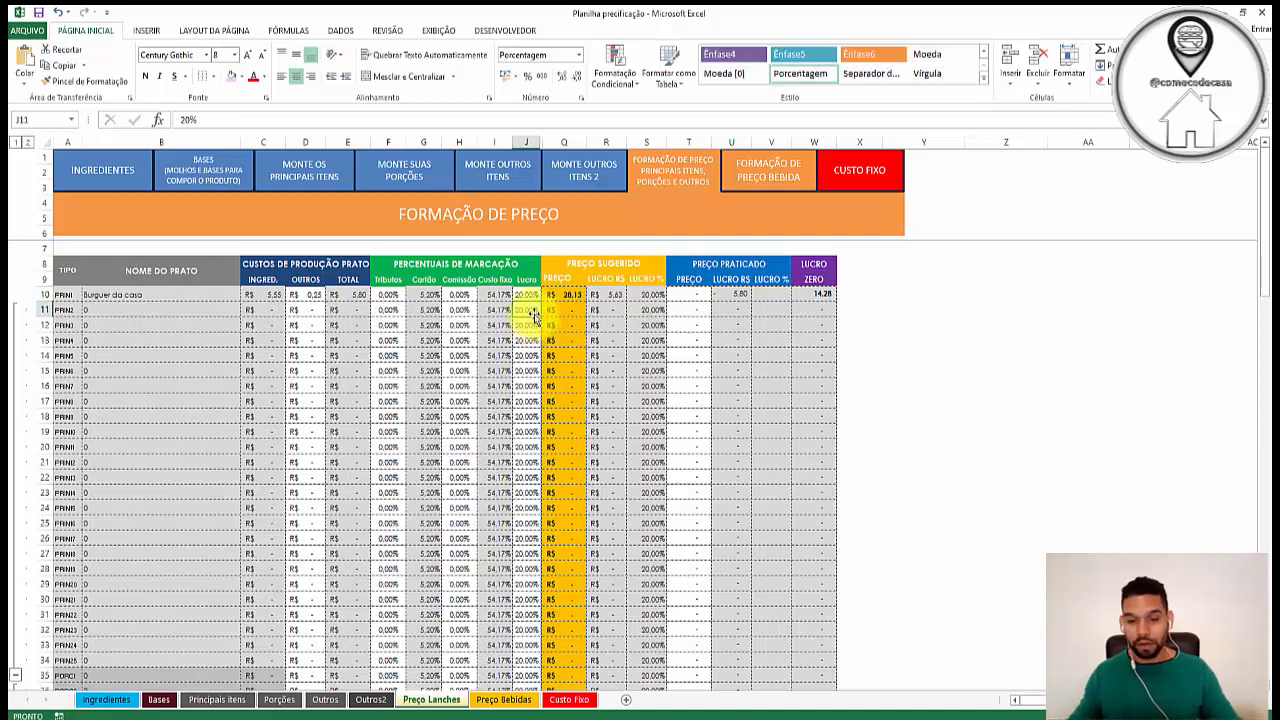
type("30")
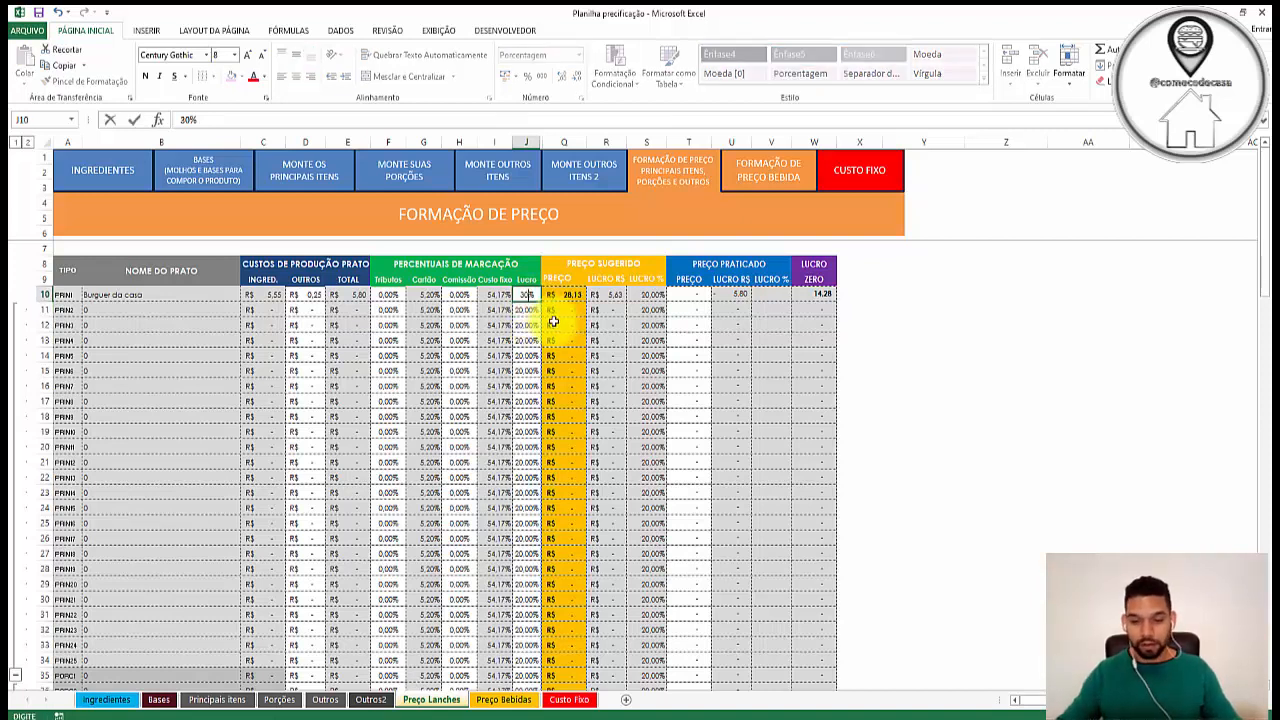
key("Return")
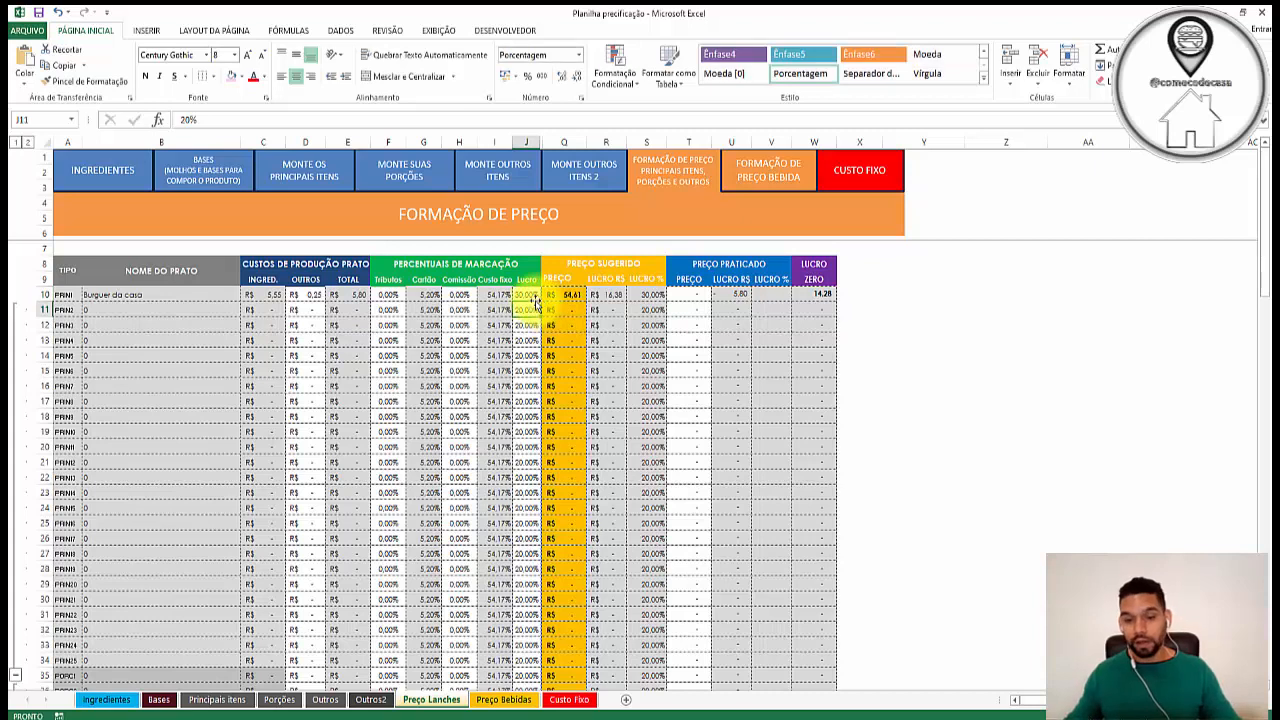
left_click(530, 295)
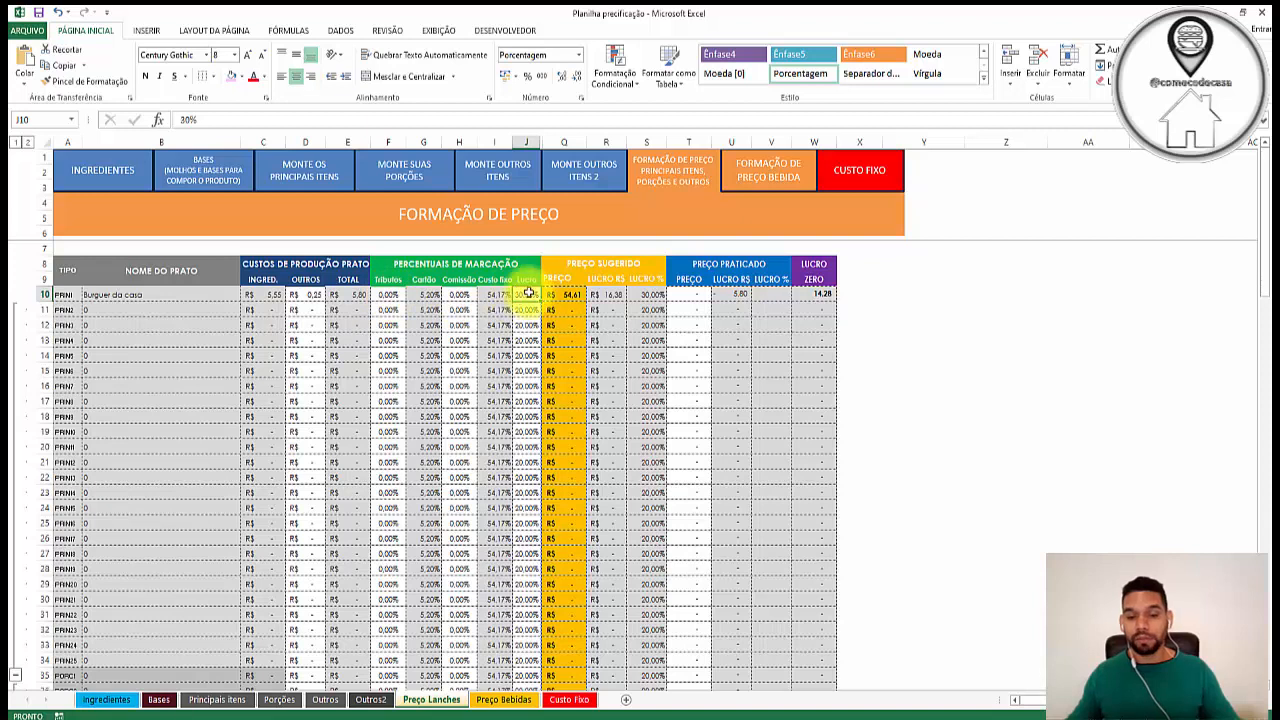
left_click(552, 292)
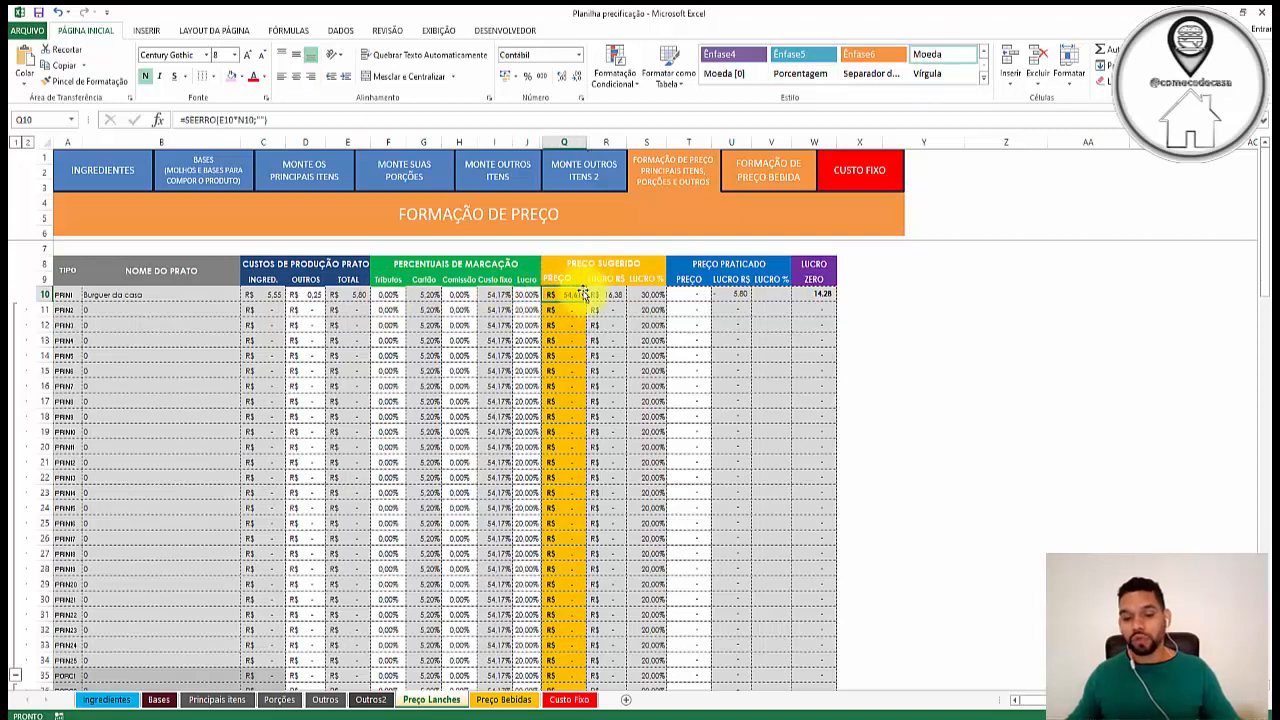
Step: Set Burguer da casa's Lucro percentage to 10%
left_click(527, 293)
type("10")
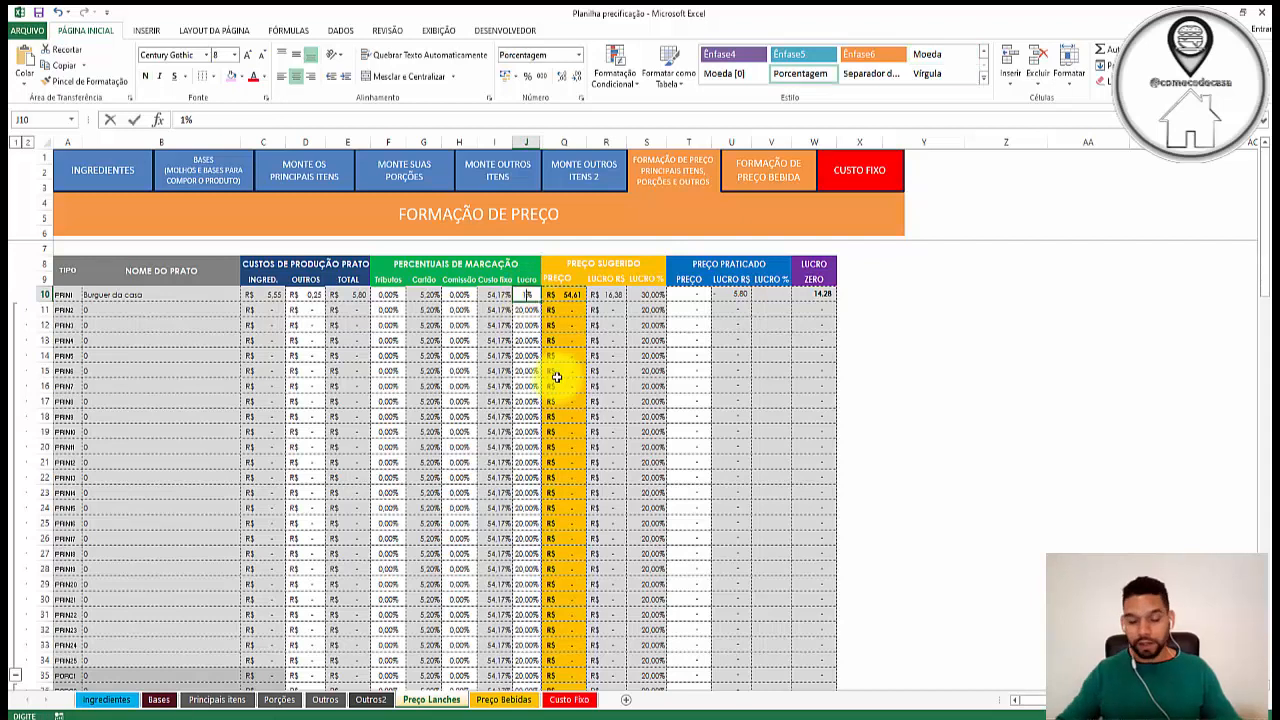
key("Return")
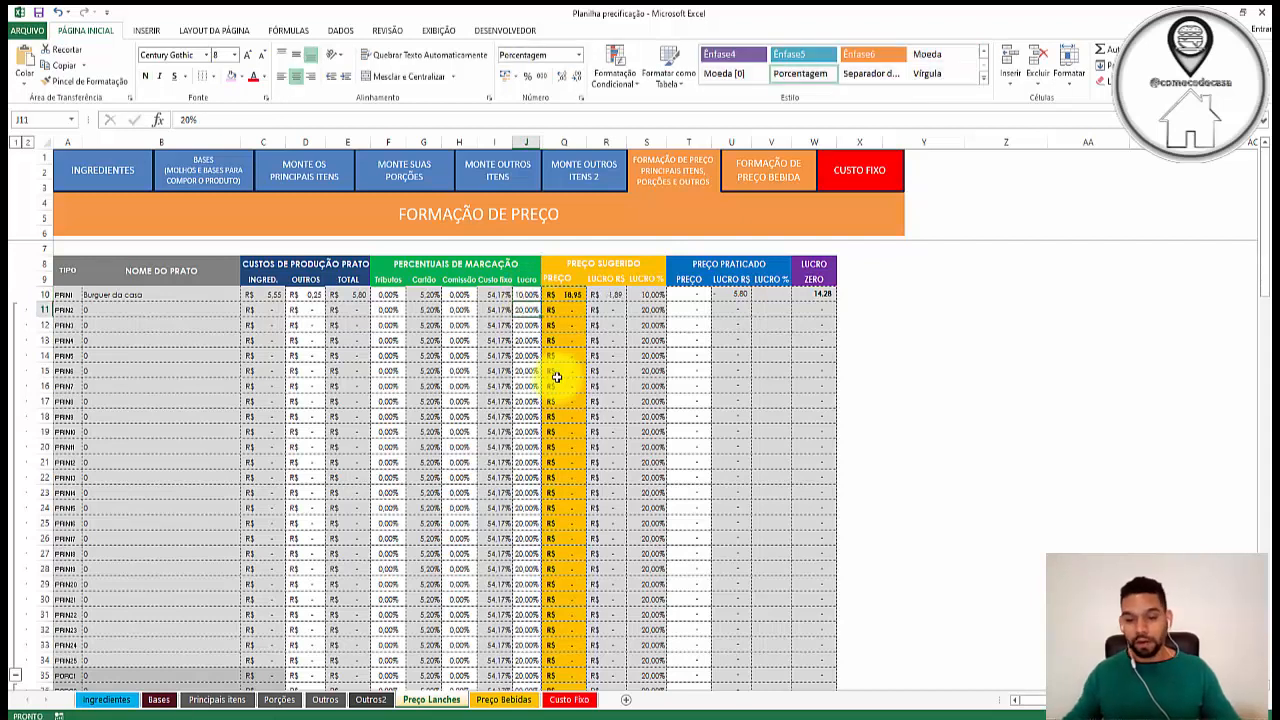
Step: Examine Burguer da casa's suggested price and its LUCRO R$ under PREÇO SUGERIDO
left_click(569, 294)
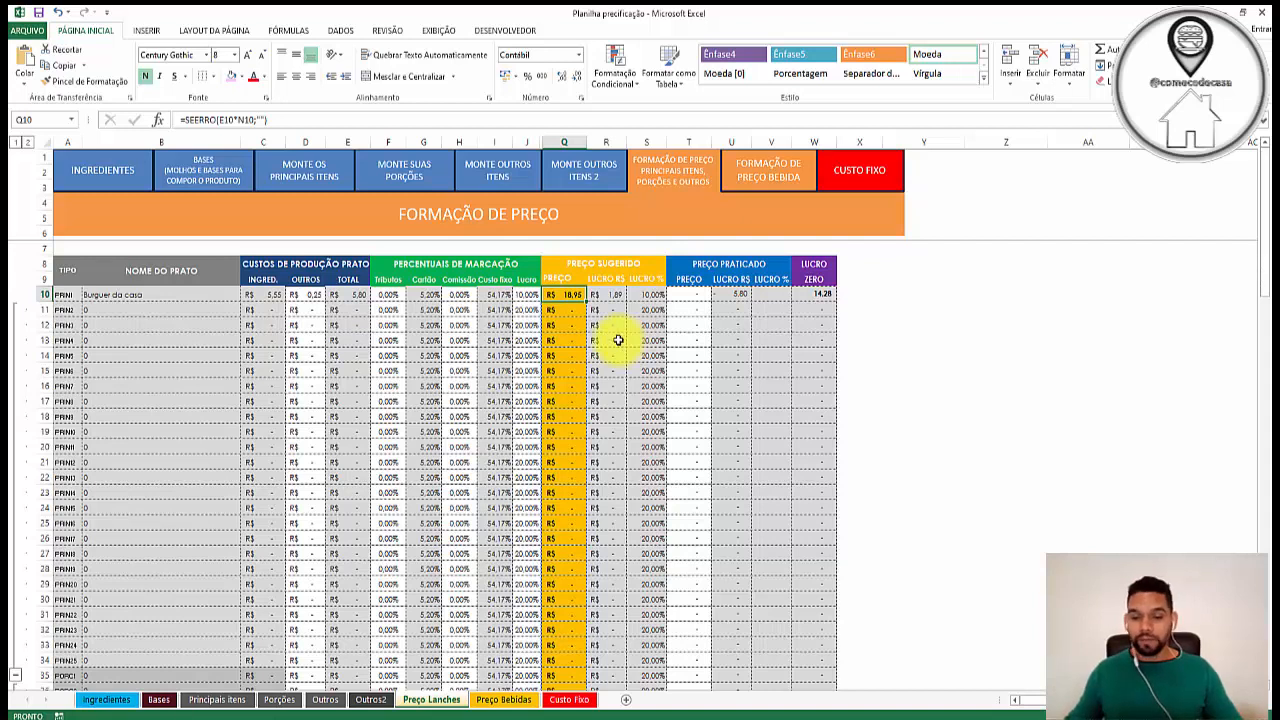
left_click(606, 294)
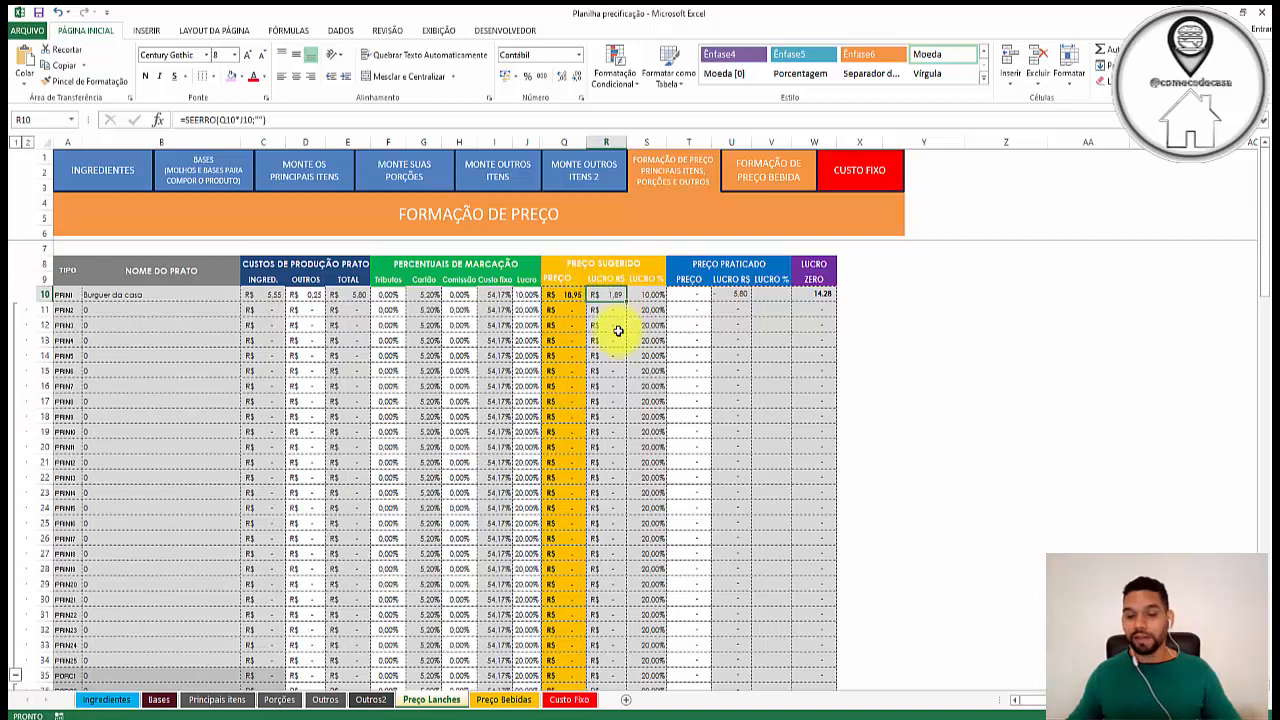
left_click(572, 295)
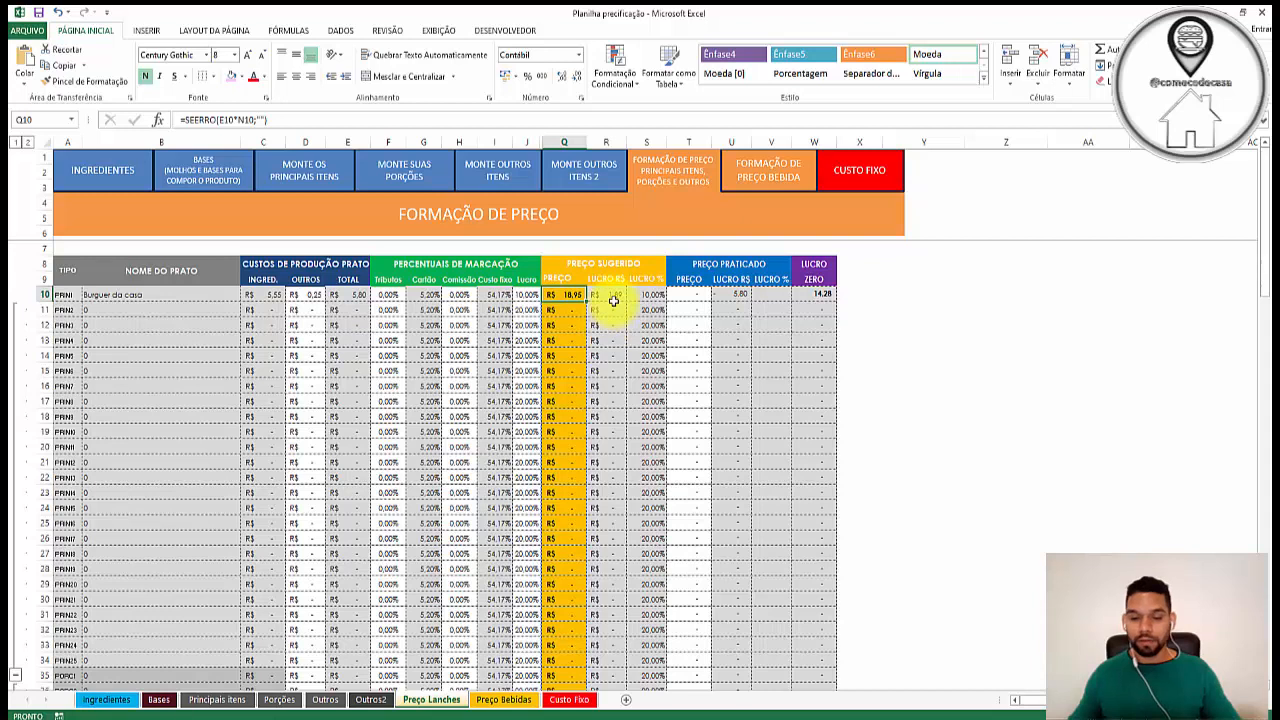
left_click(612, 295)
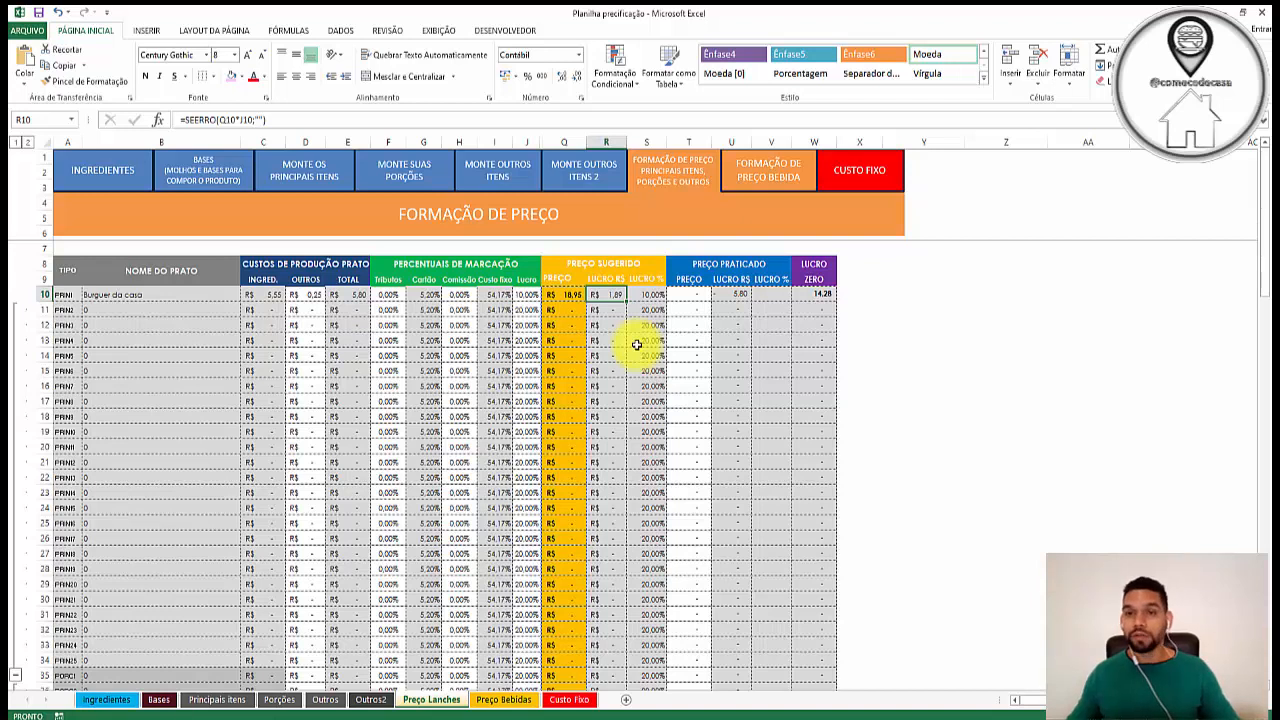
Step: Set Burguer da casa's price under PREÇO PRATICADO to 20,00
left_click(698, 294)
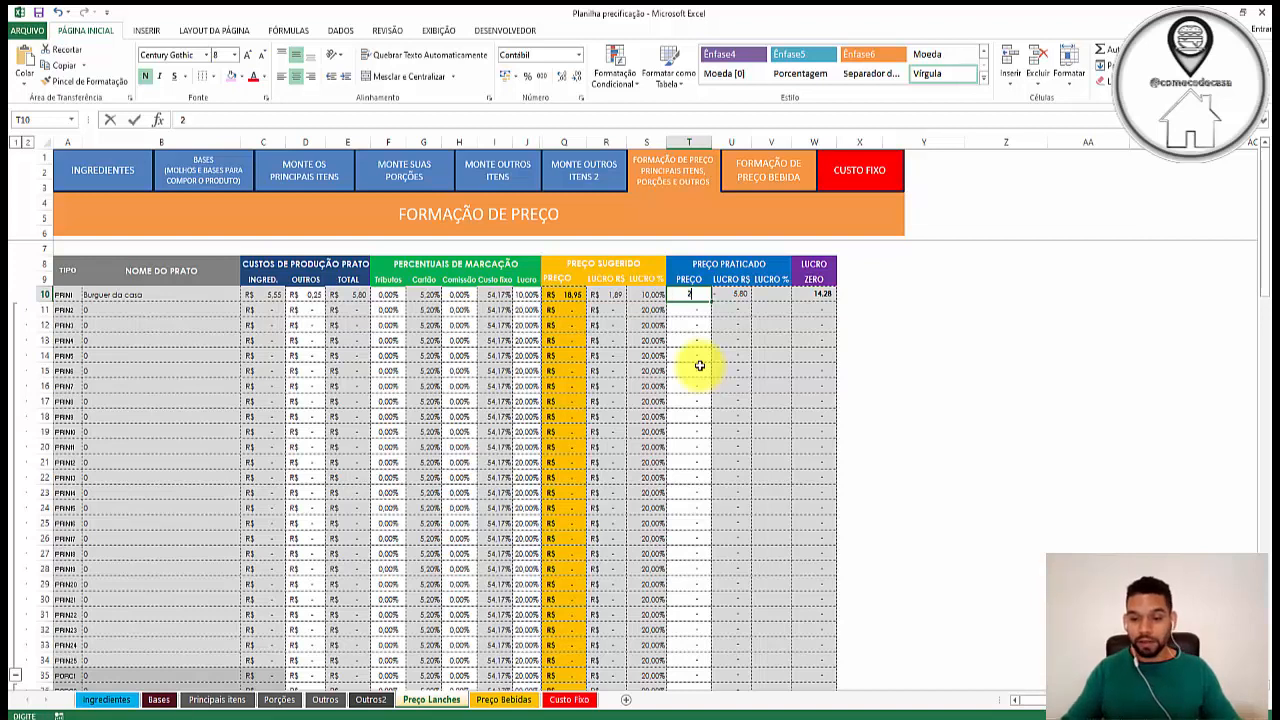
type("0")
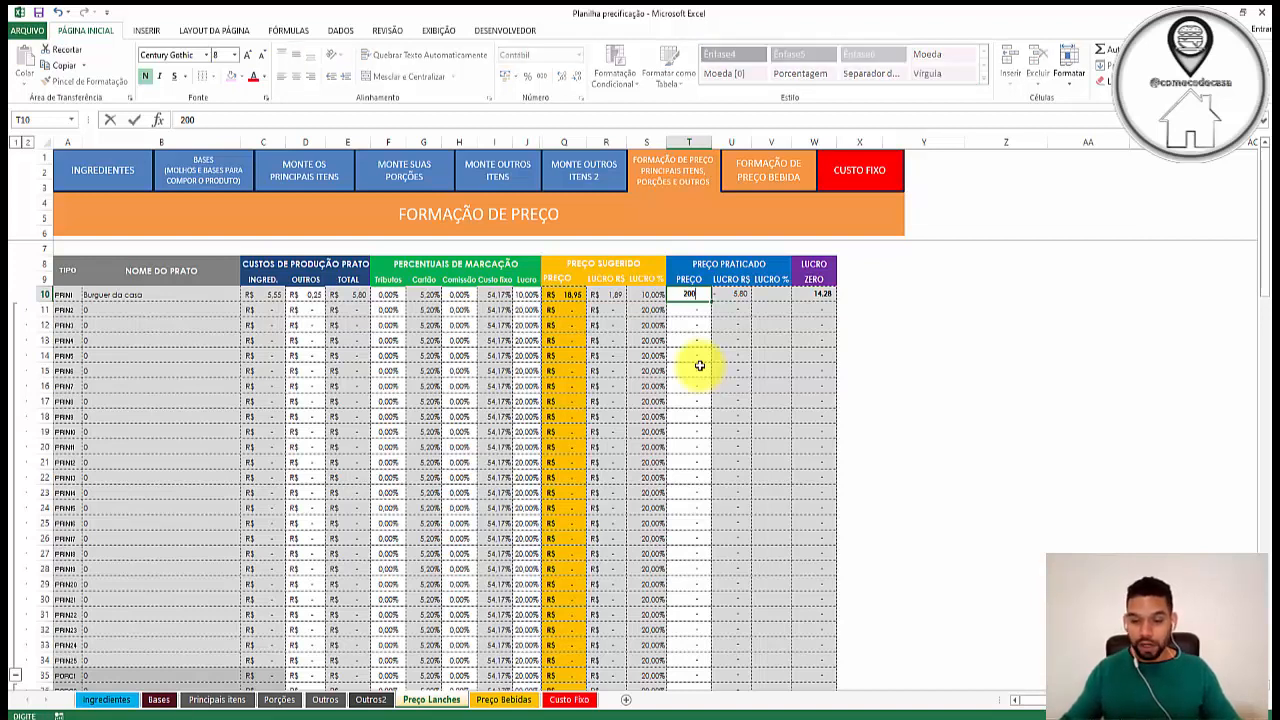
key("Return")
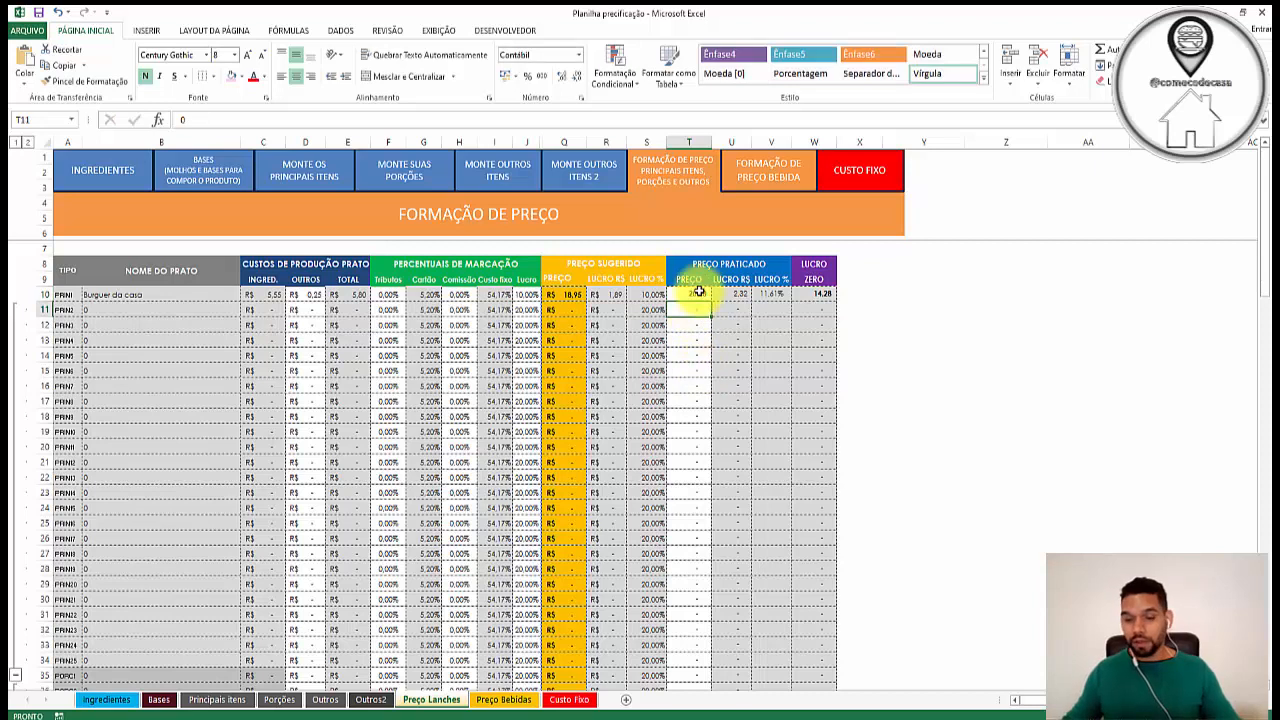
Step: Compare Burguer da casa's practiced and suggested profit in R$, and check its practiced LUCRO % and LUCRO ZERO price
left_click(744, 296)
left_click(612, 296)
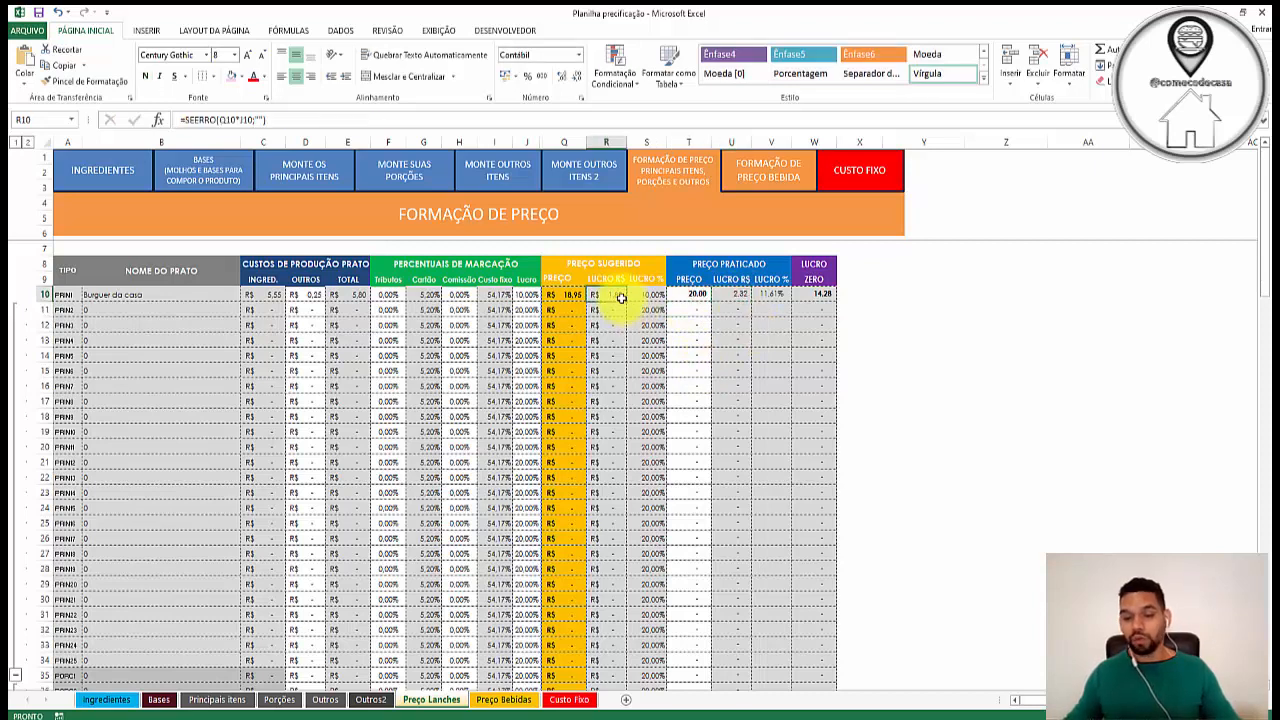
left_click(737, 295)
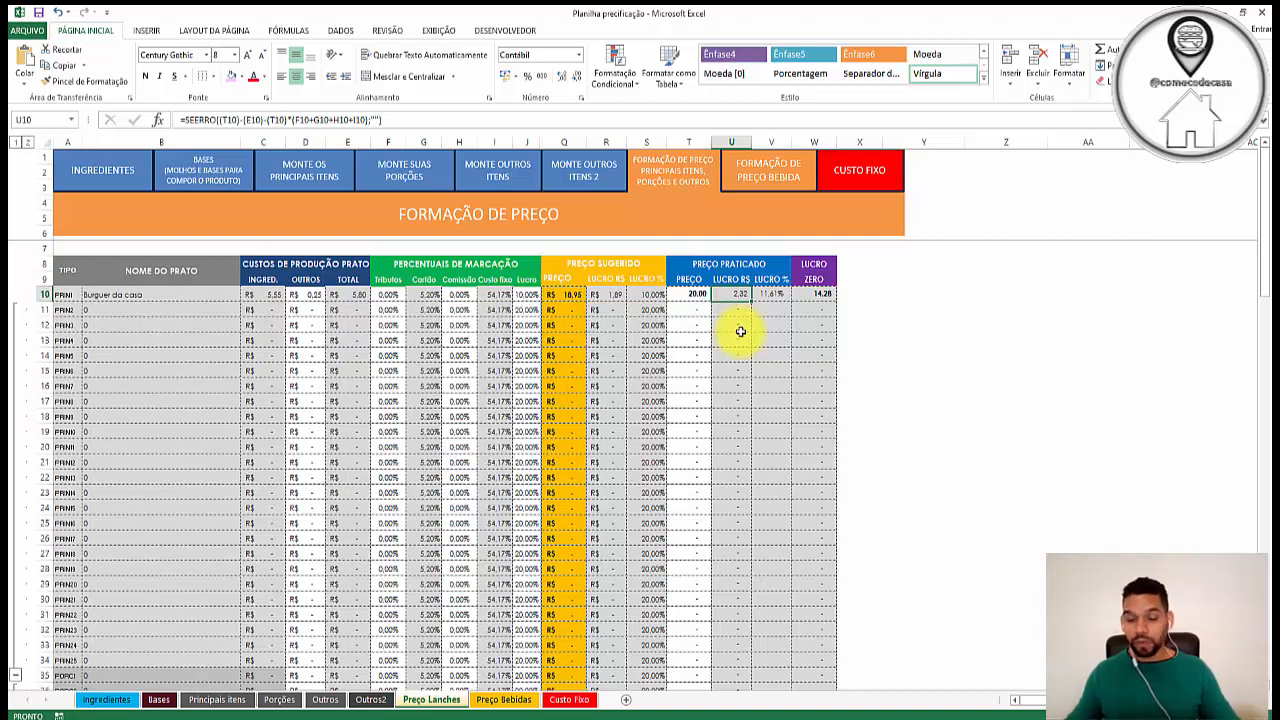
left_click(768, 293)
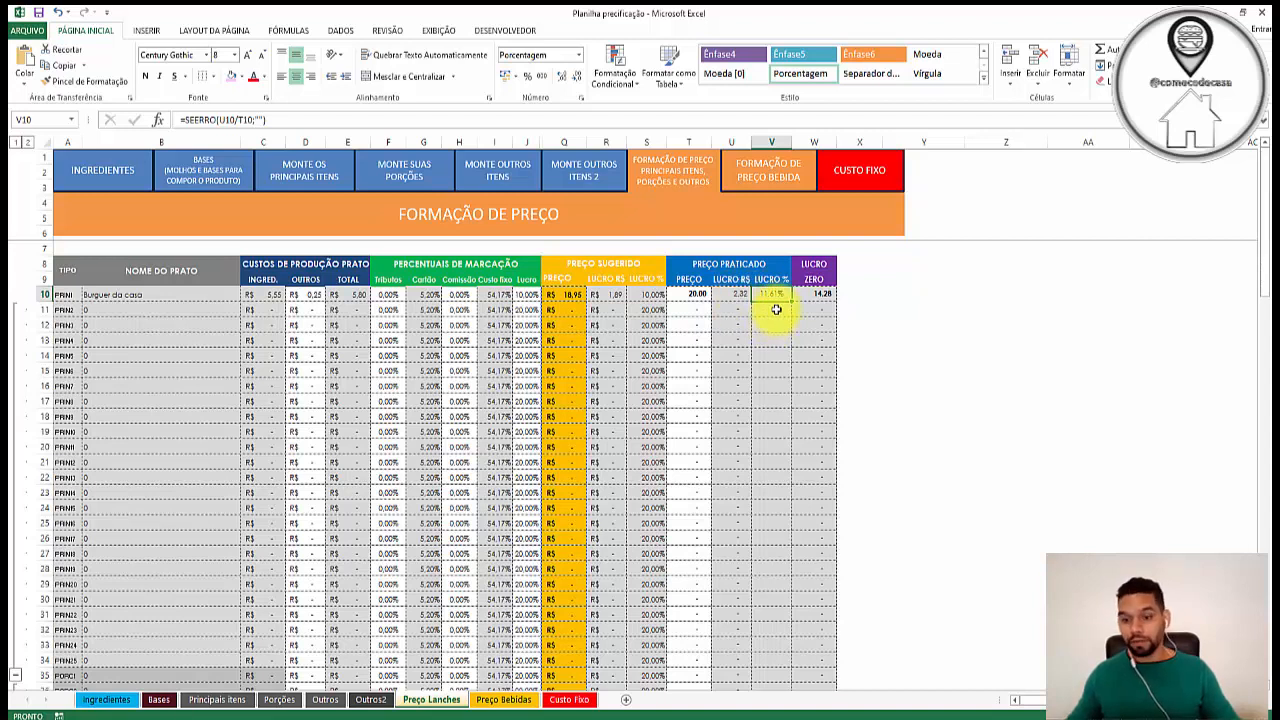
left_click(815, 293)
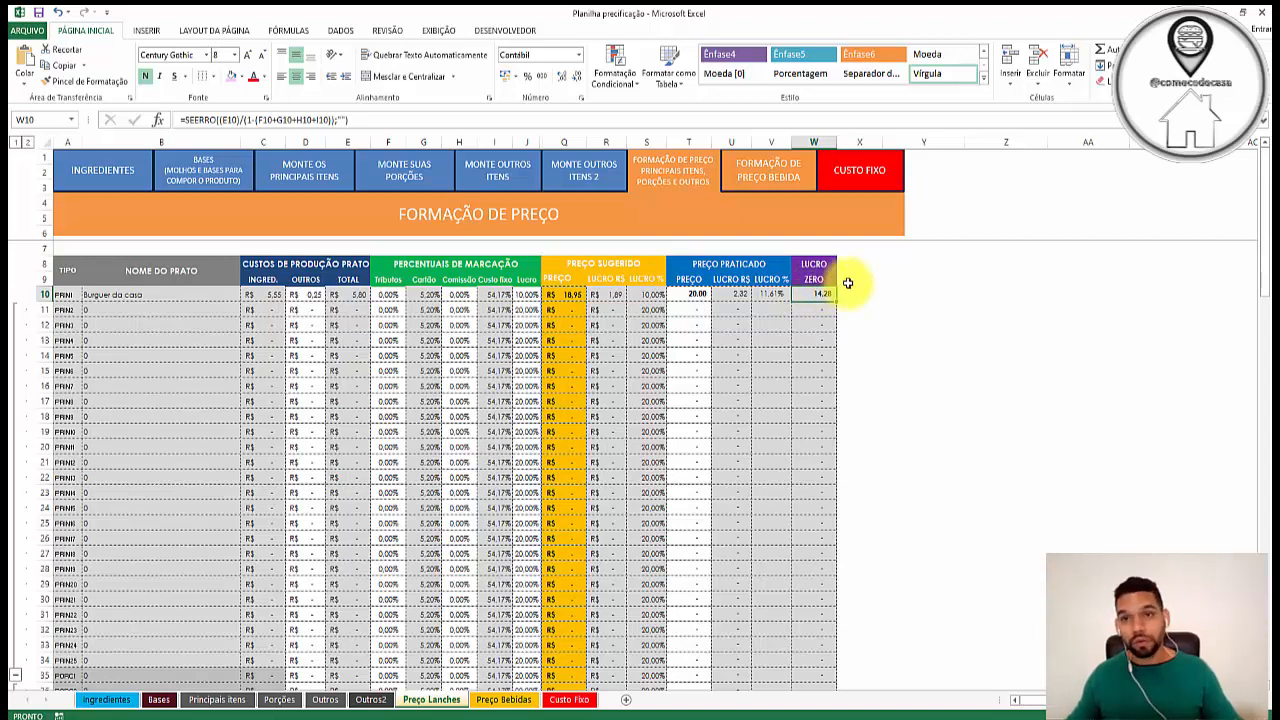
Step: Set Burguer da casa's price under PREÇO PRATICADO to 15,00 and check its practiced LUCRO R$ and LUCRO %
left_click(698, 294)
type("15")
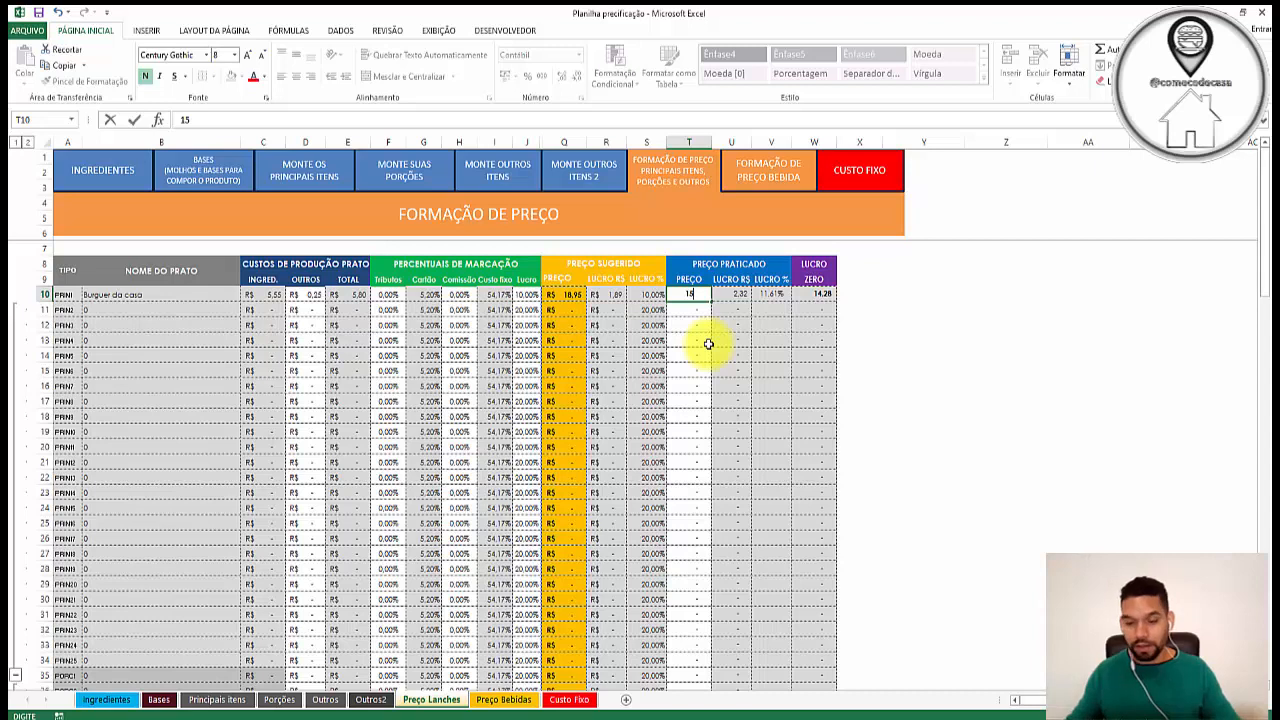
key("Return")
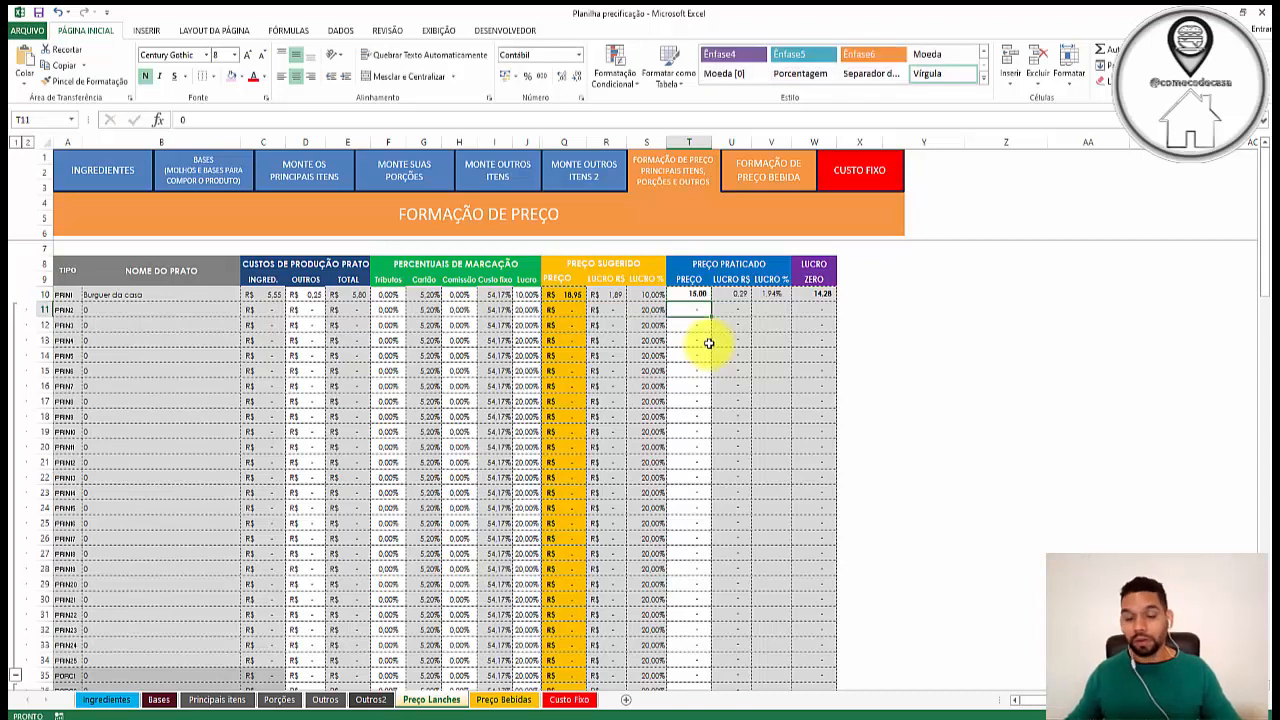
left_click(738, 294)
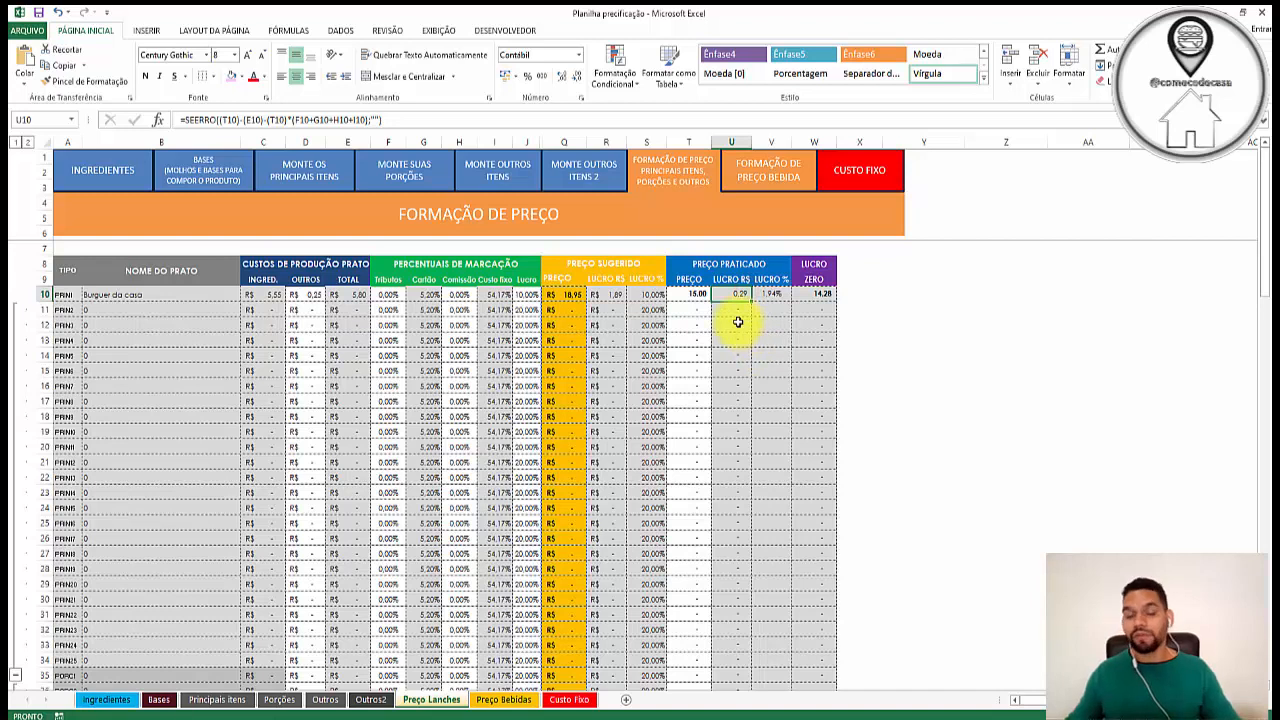
left_click(778, 293)
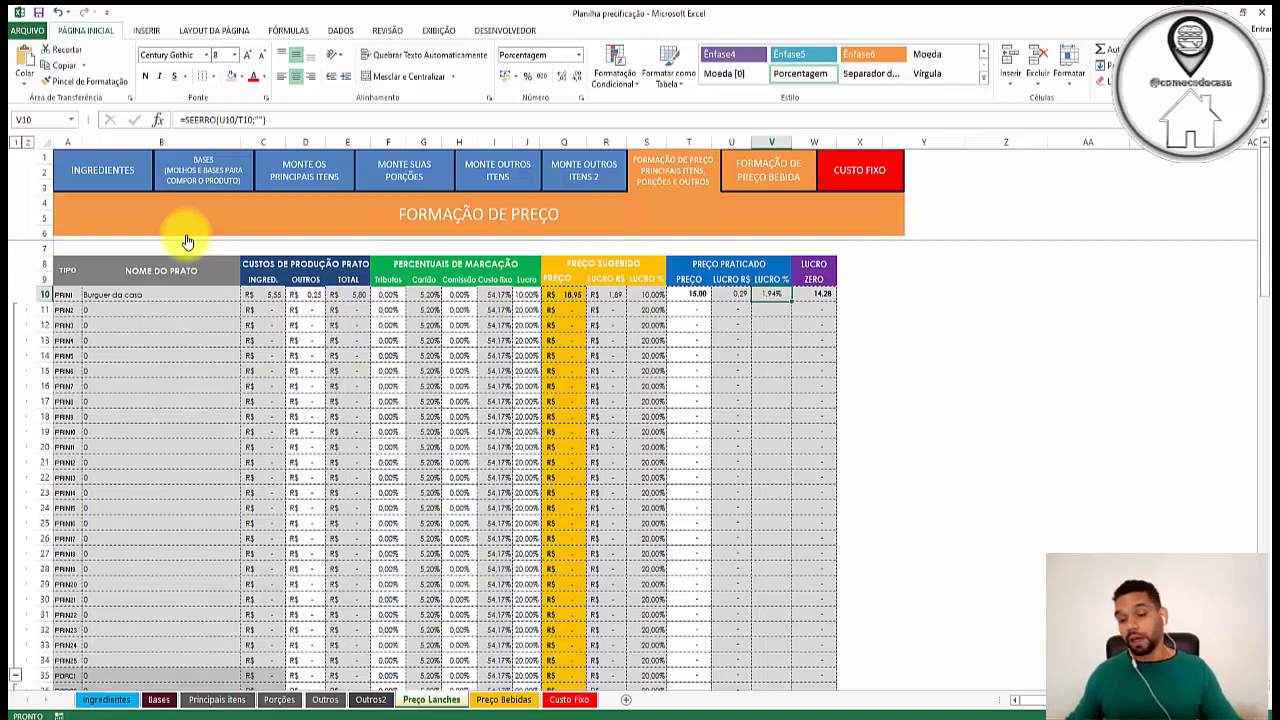
Step: On the drinks pricing sheet, set Coca Cola's cost to 2,20 and fill its 0,00% Tributos rate down the column
left_click(752, 180)
left_click(108, 310)
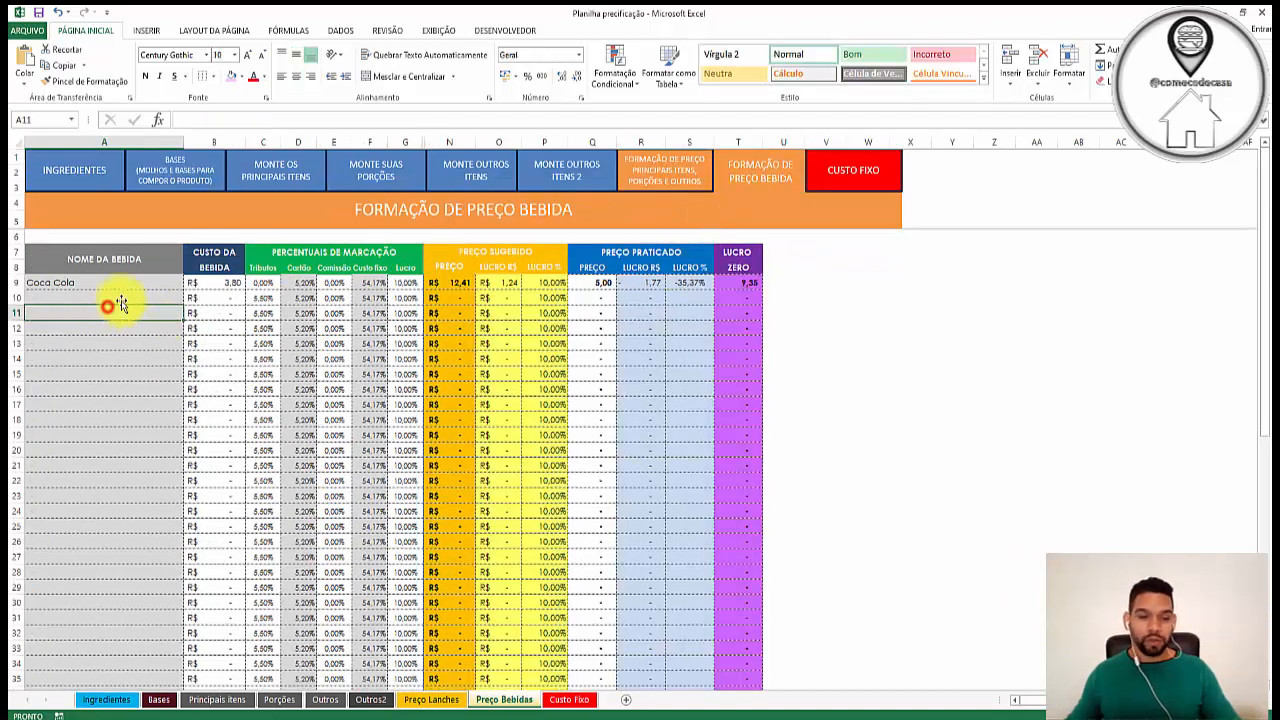
left_click(128, 296)
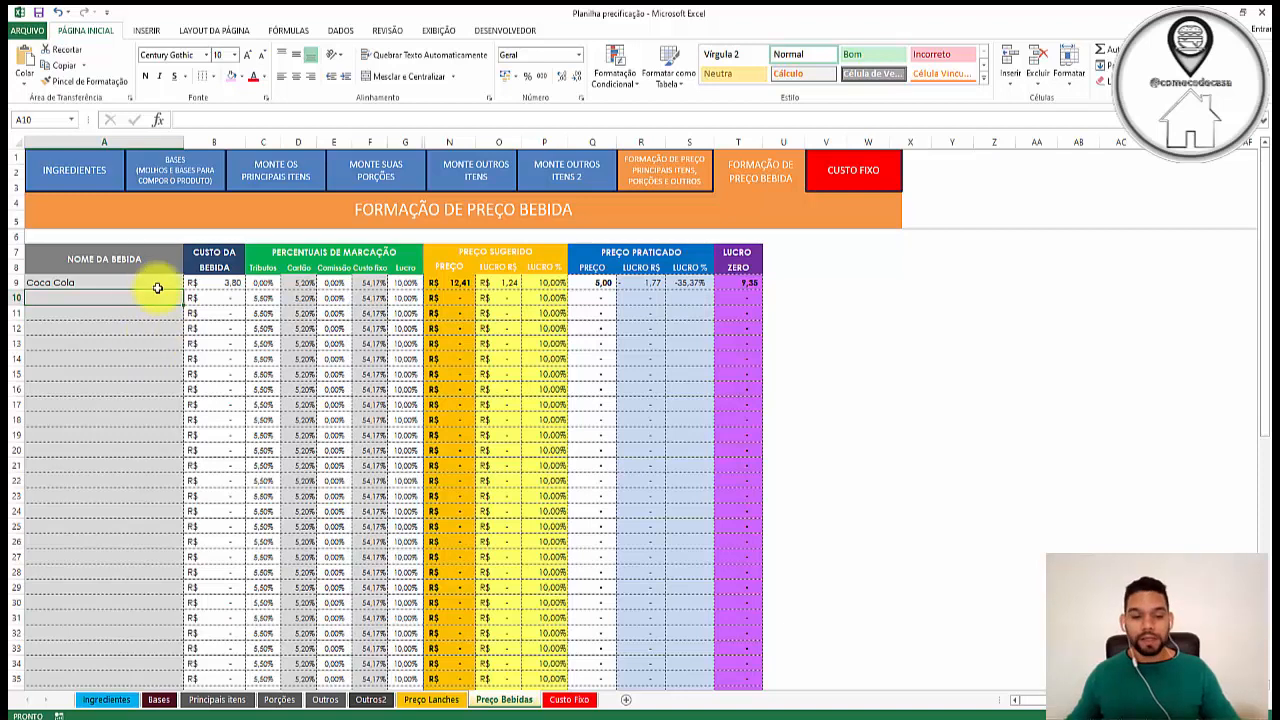
left_click(209, 283)
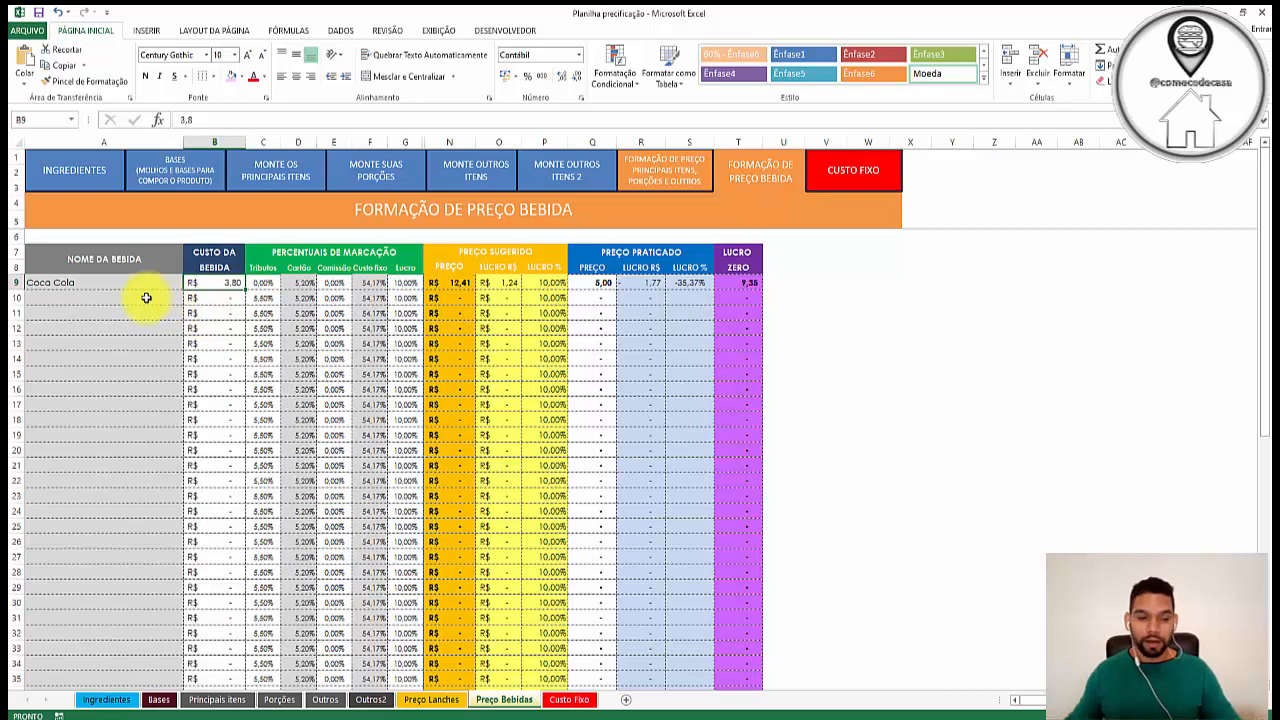
type("2")
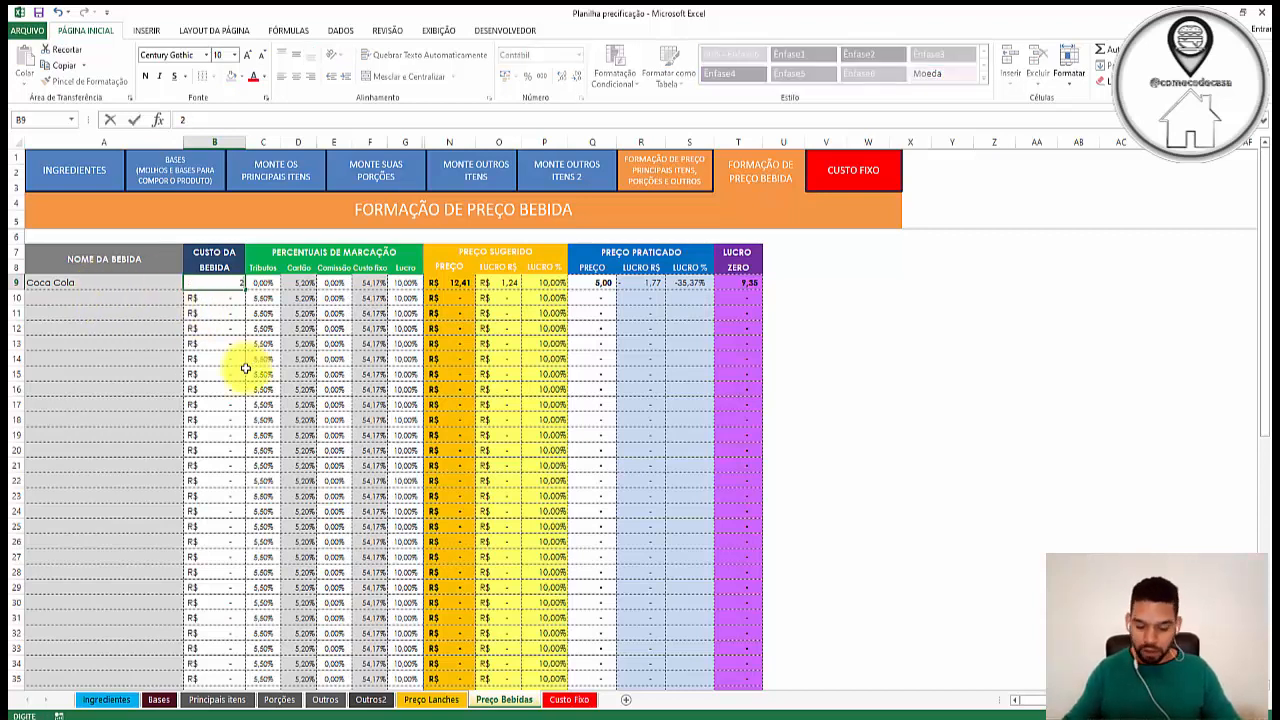
type(",2")
key("Tab")
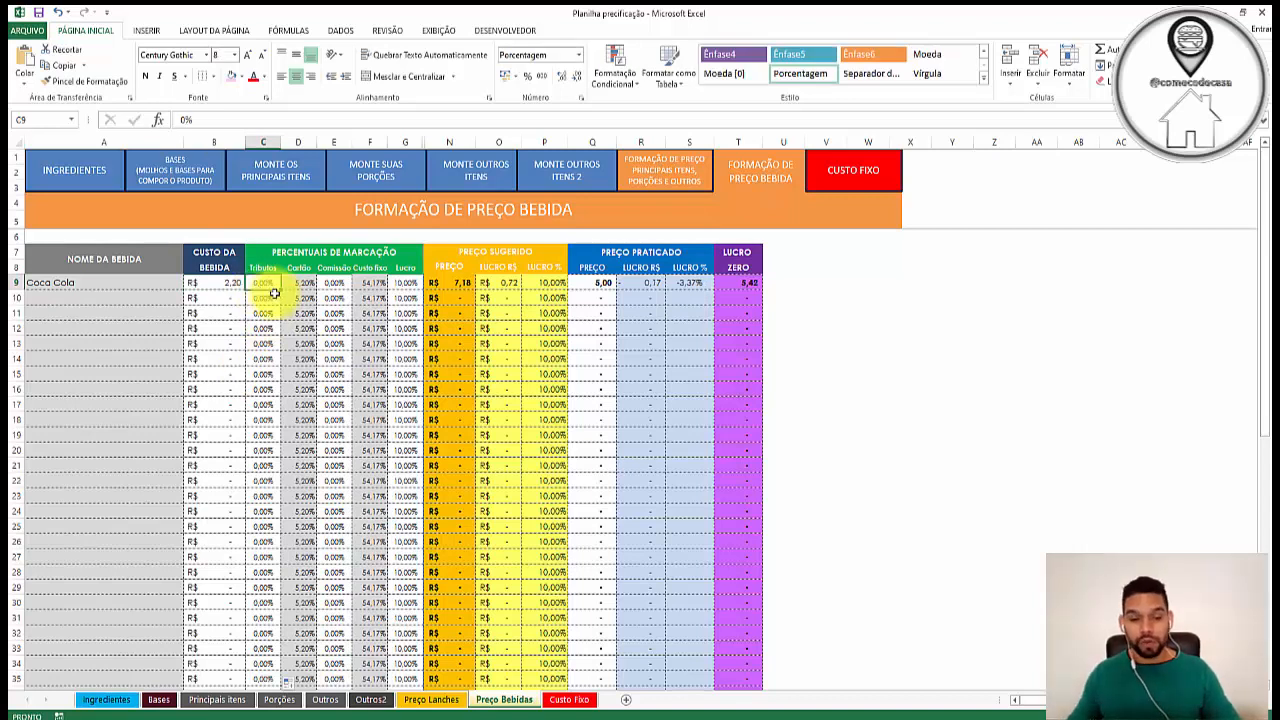
Step: Examine Coca Cola's Cartão, Comissão, Custo fixo and Lucro percentages and its price under PREÇO SUGERIDO
left_click(304, 286)
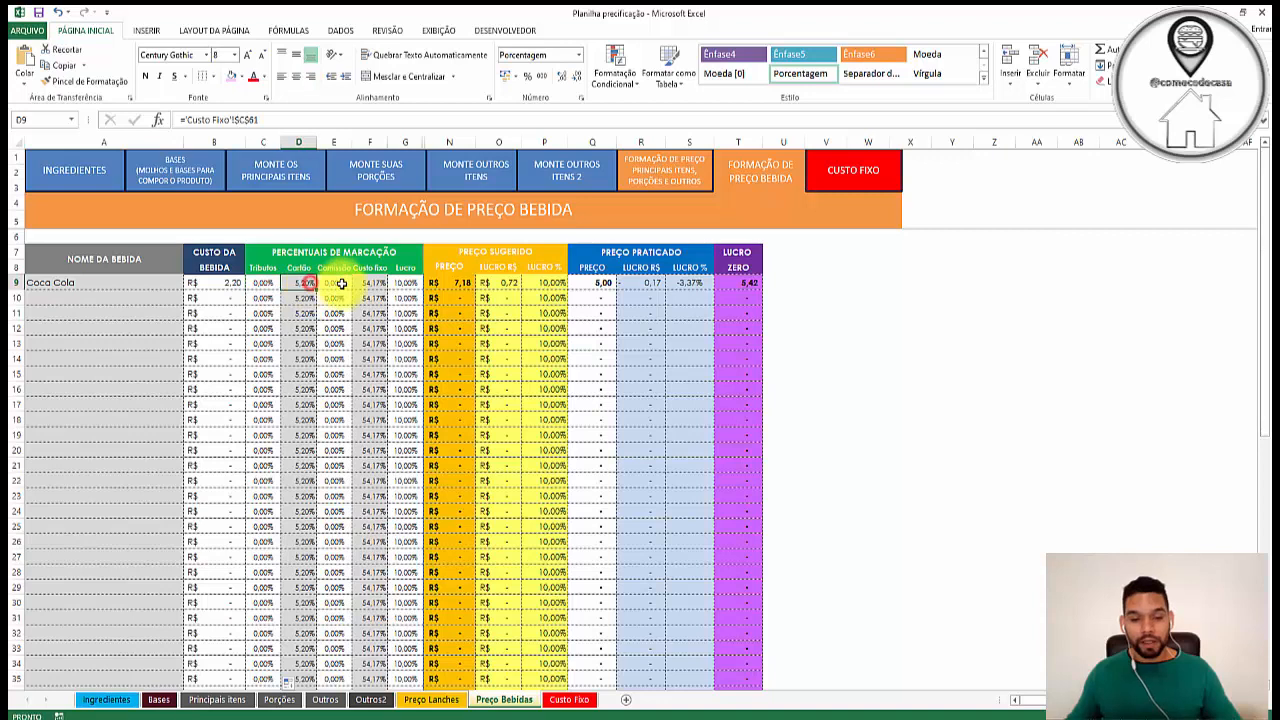
left_click(336, 286)
left_click(405, 287)
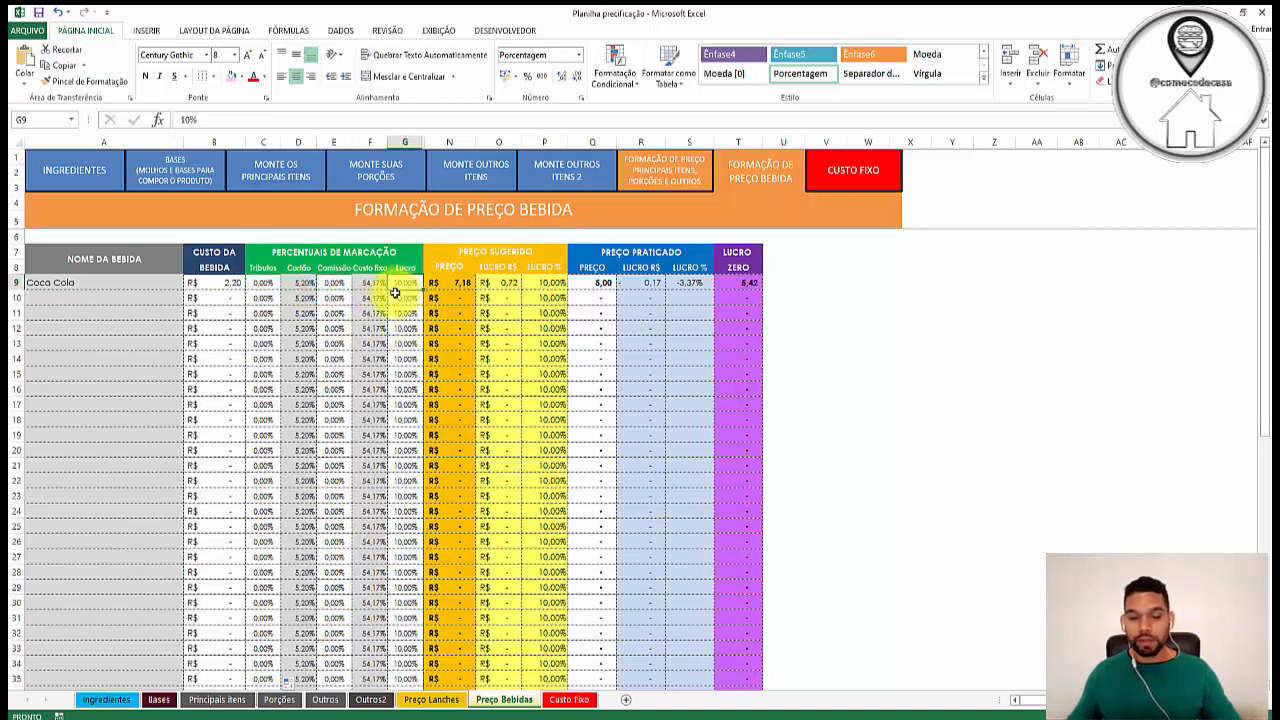
left_click(370, 283)
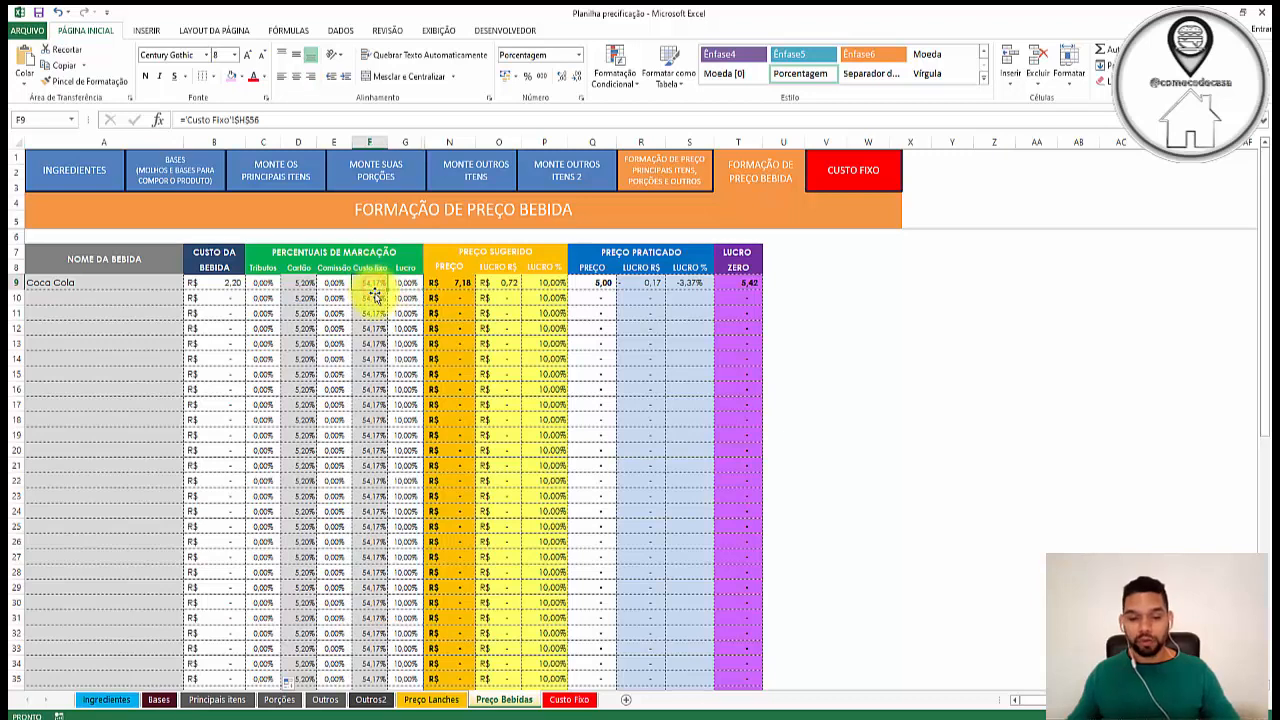
left_click(405, 283)
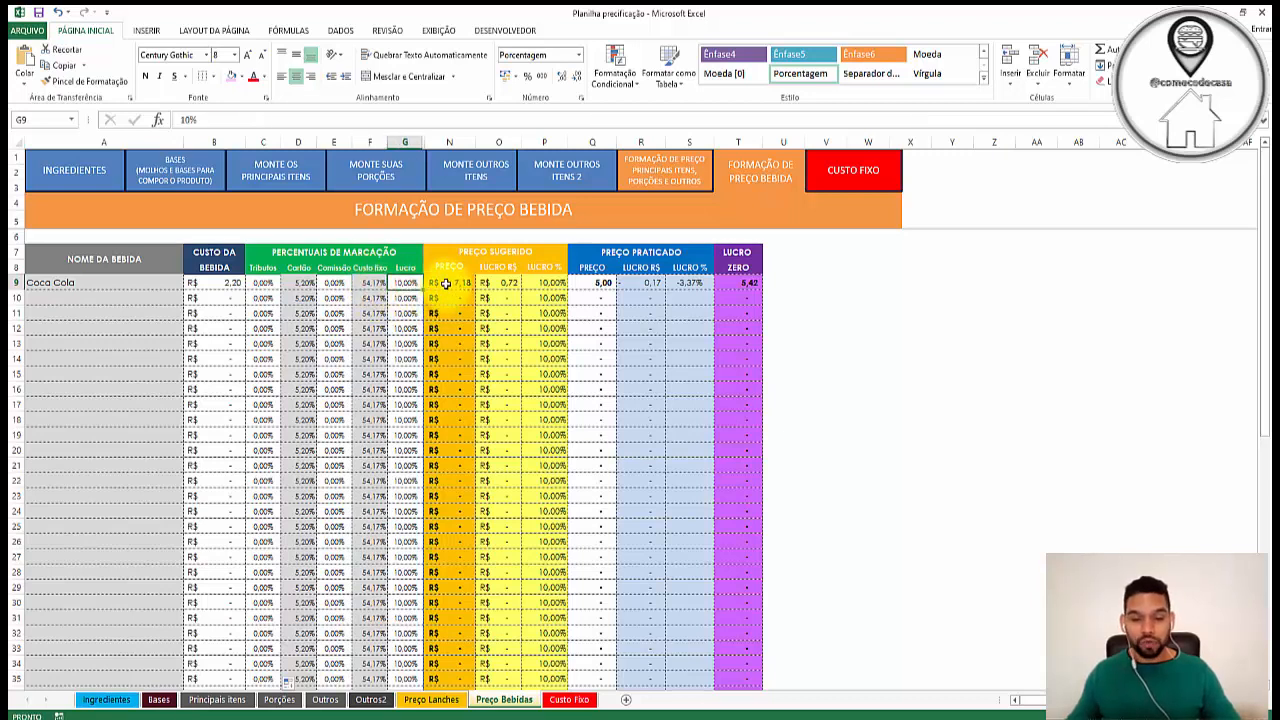
left_click(449, 284)
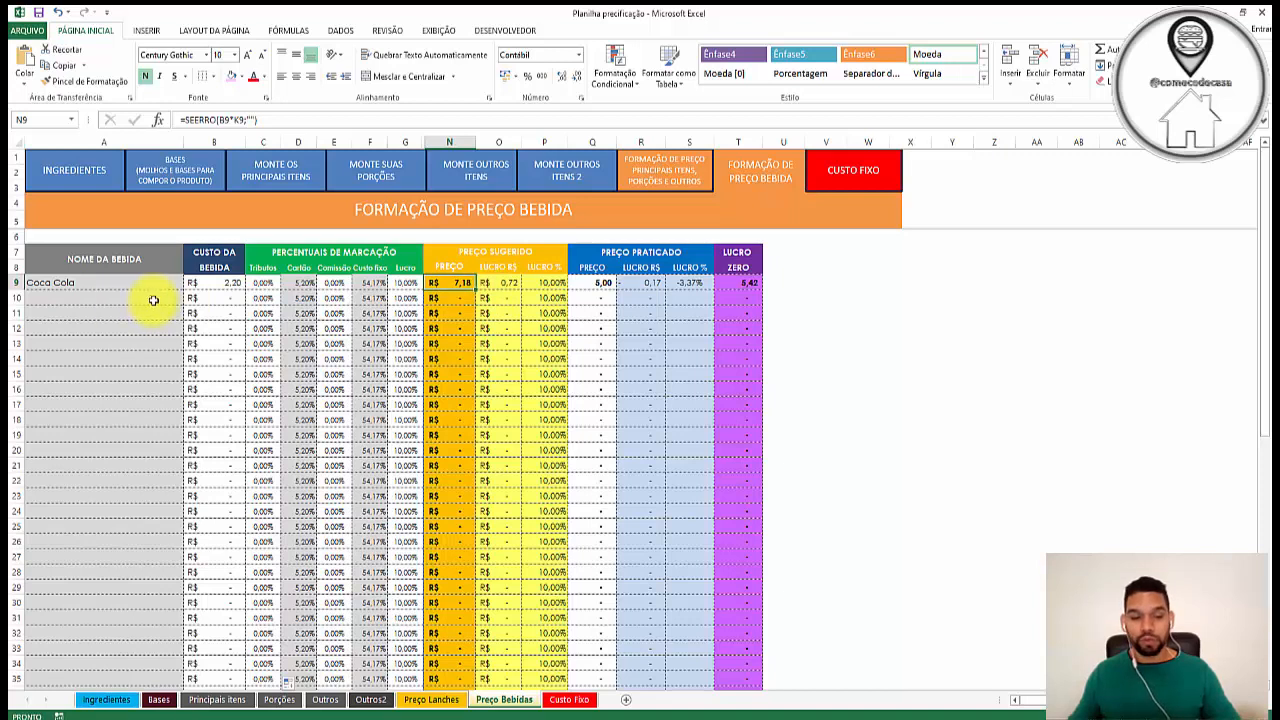
Step: Rename the Coca Cola drink as Coca Cola 310 ml
left_click(129, 282)
double_click(134, 282)
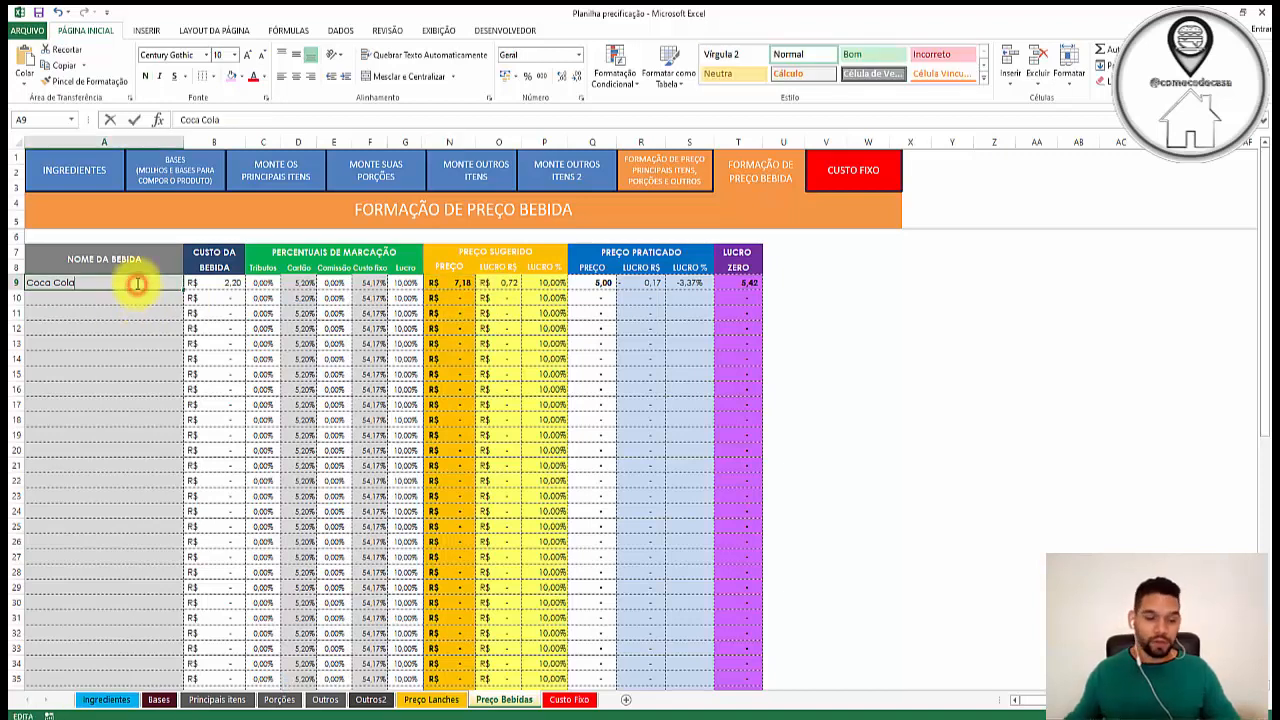
type("310 ml")
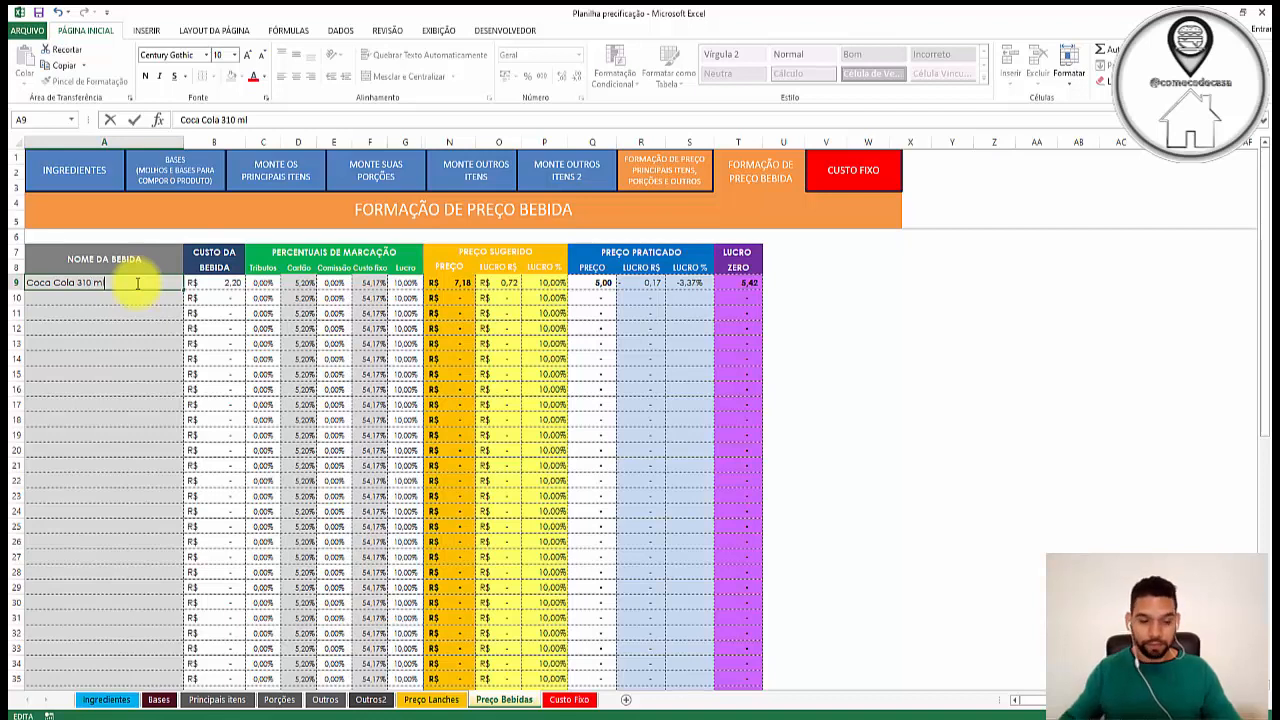
type("8")
key("BackSpace")
key("Return")
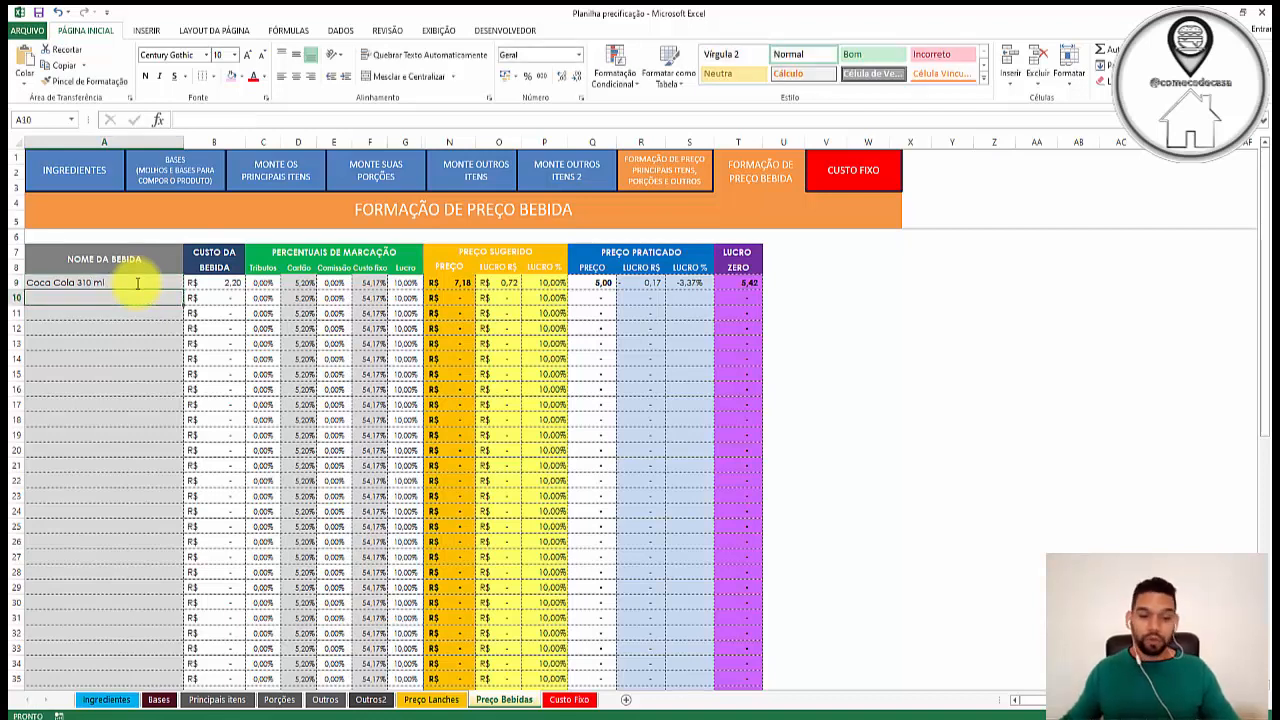
Step: Compare Coca Cola 310 ml's suggested price with its practiced price, practiced LUCRO R$ and LUCRO ZERO price
left_click(456, 284)
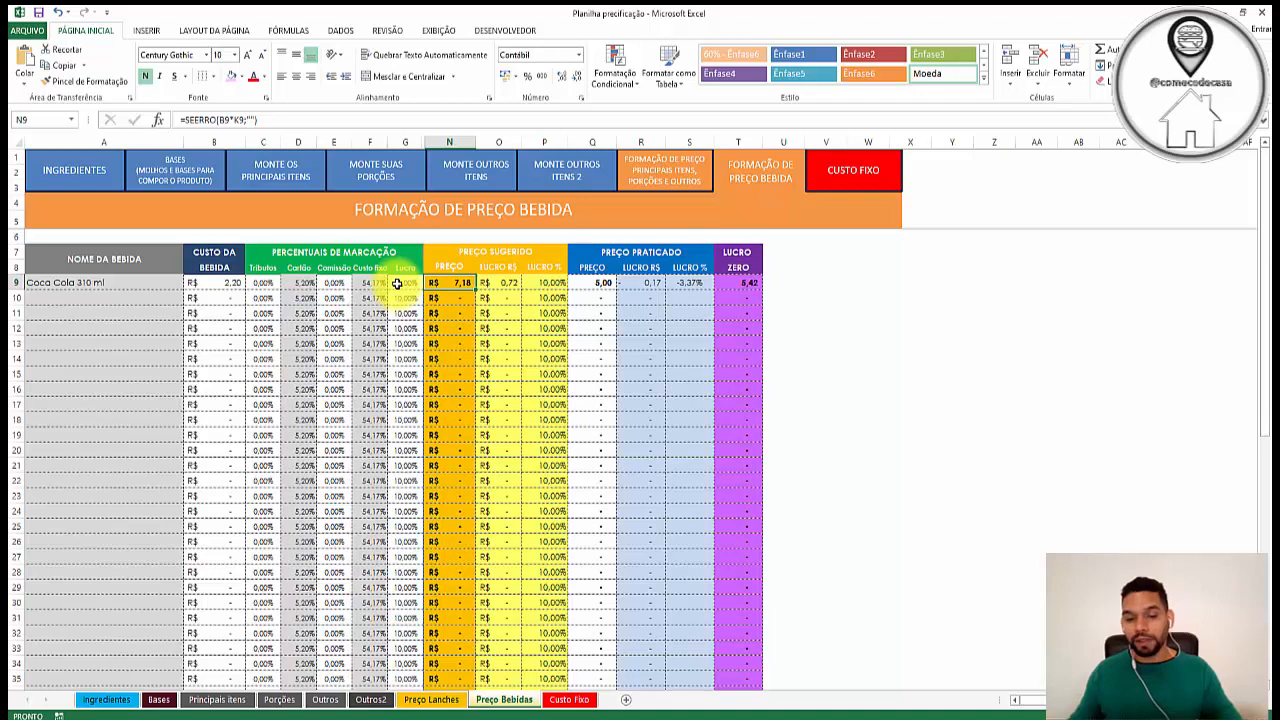
left_click(598, 283)
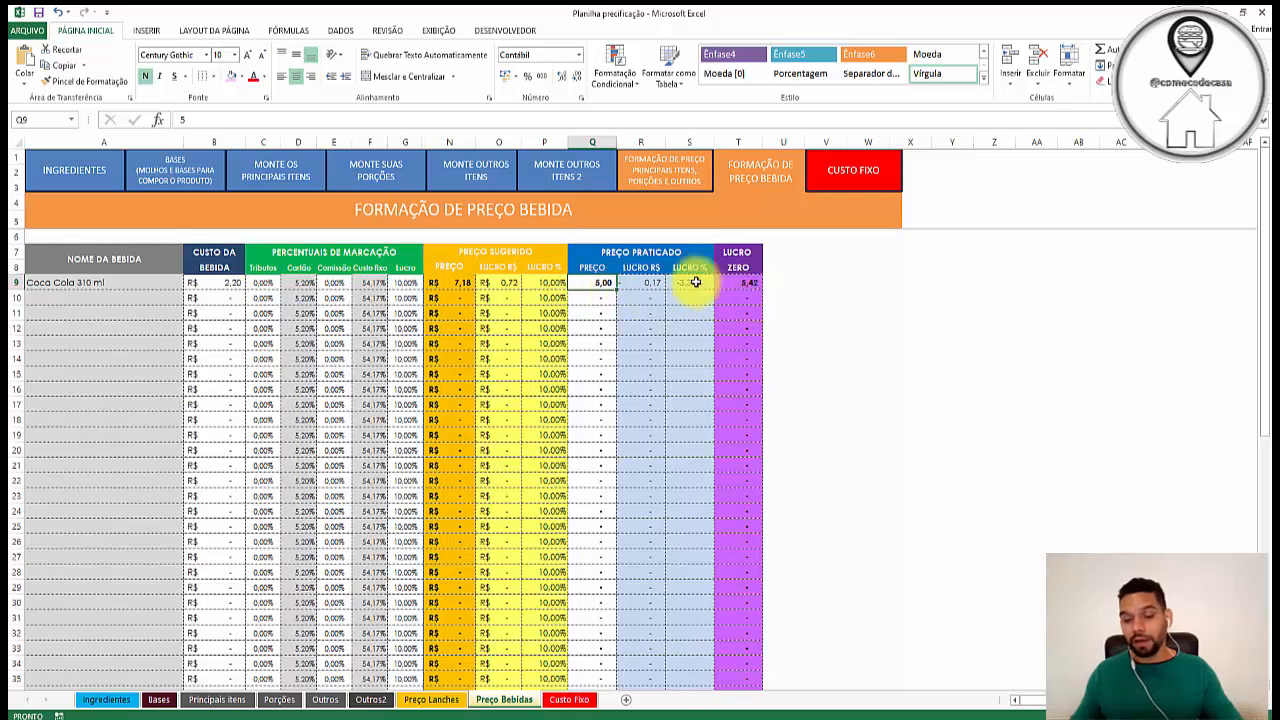
left_click(655, 285)
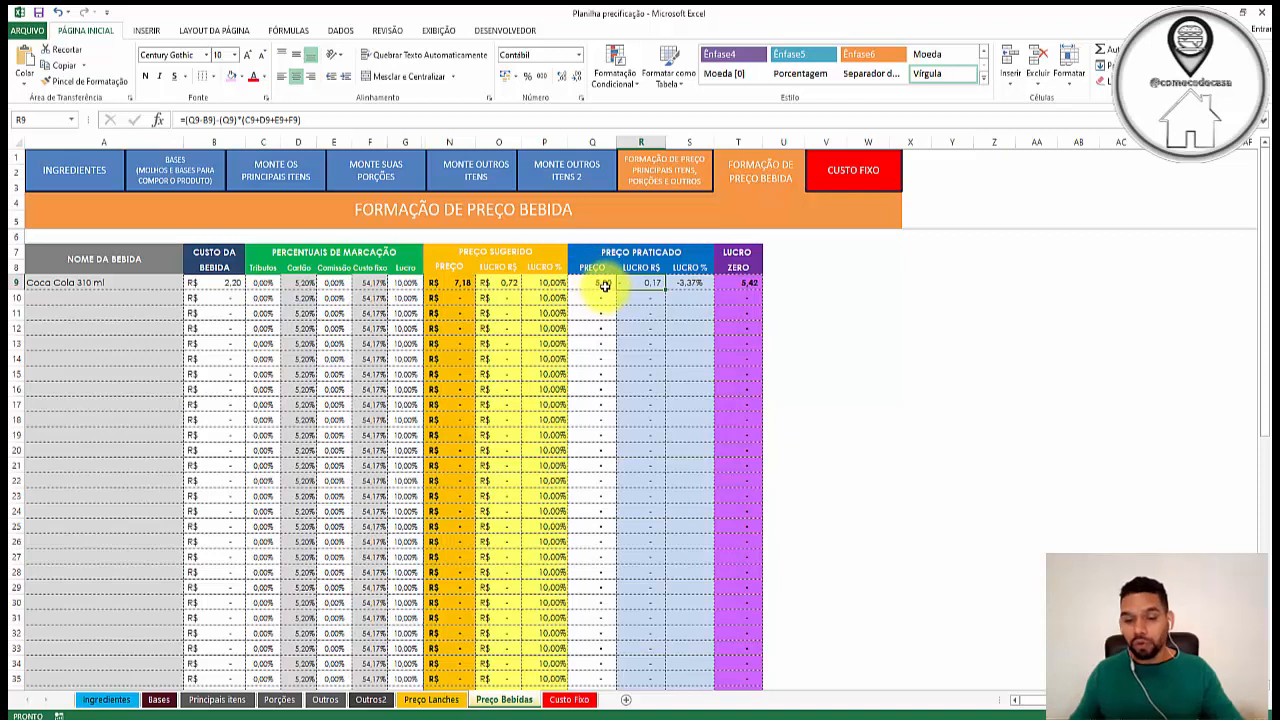
left_click(748, 282)
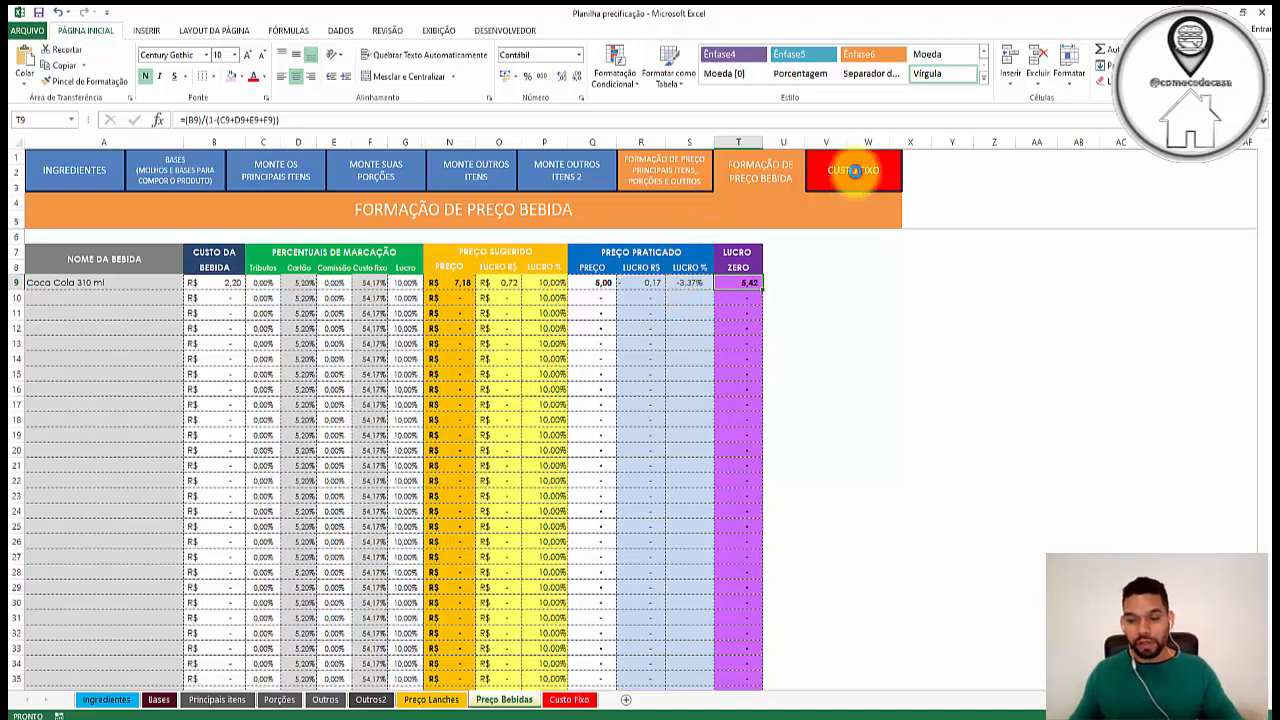
Step: On the fixed cost sheet, clear the motoboy expense for MÊS 01 to MÊS 06 and review FATURAMENTO against the break-even chart
left_click(855, 176)
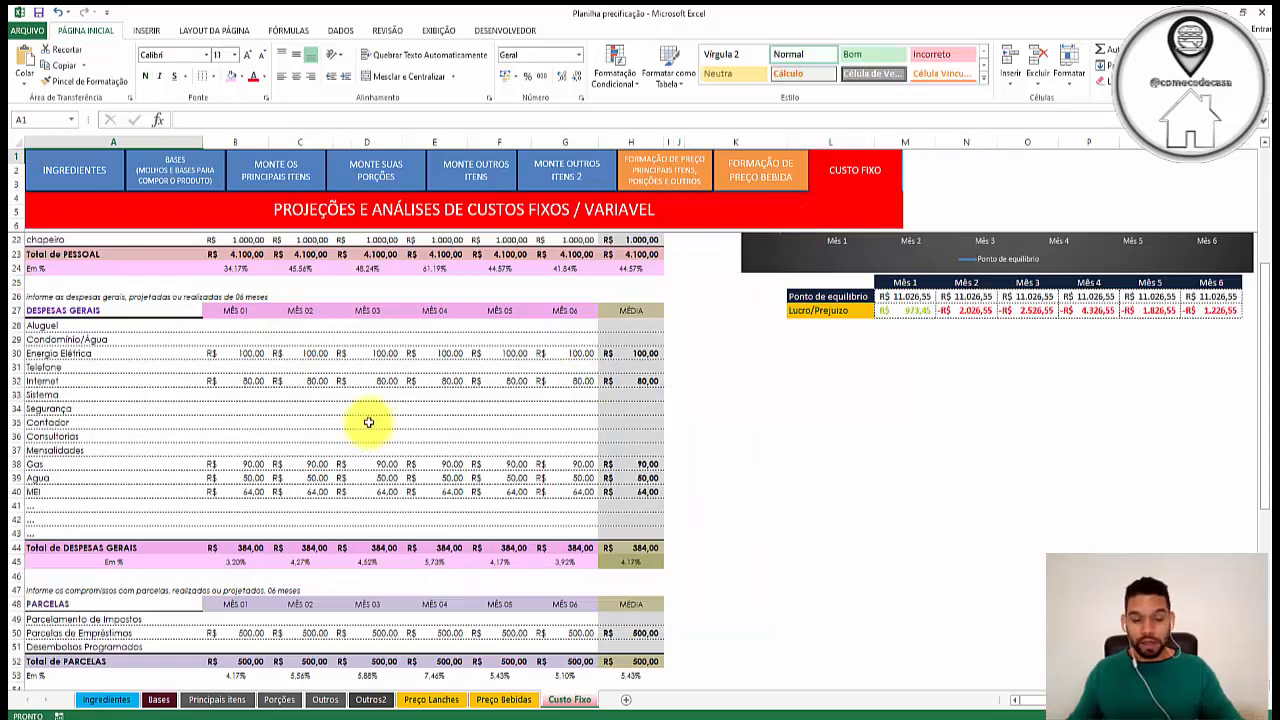
scroll(371, 420, "up", 4)
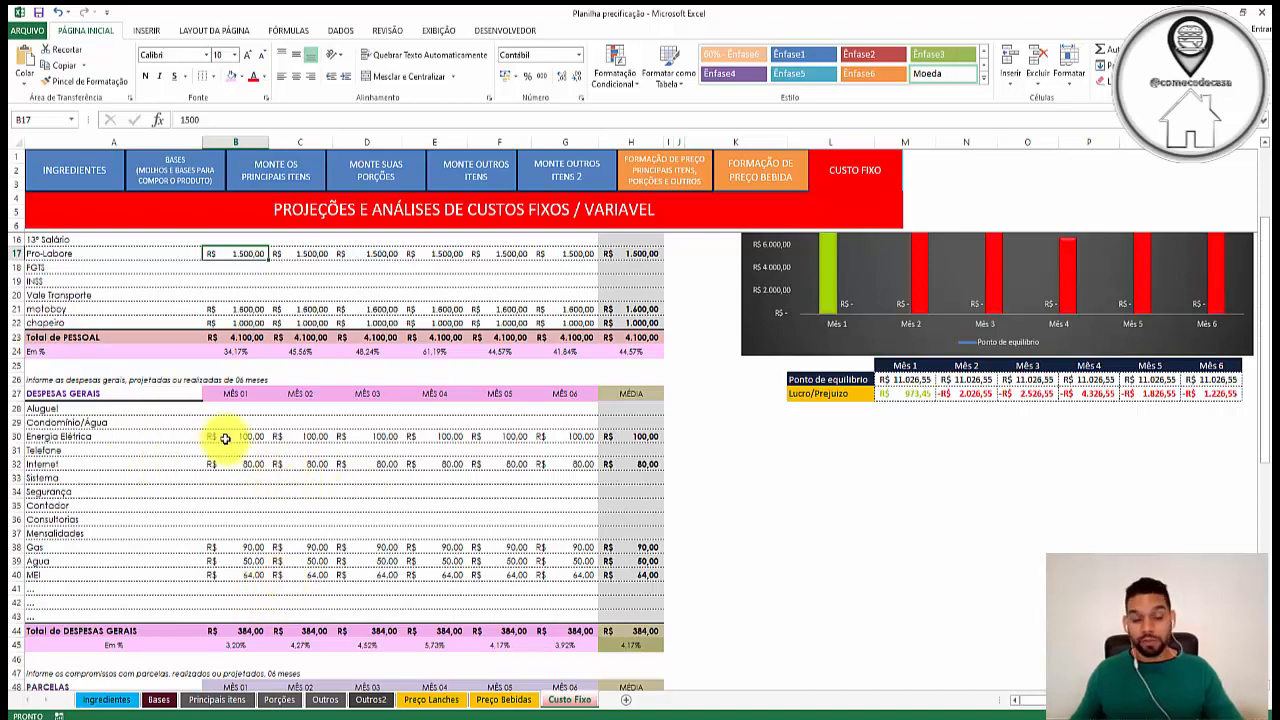
scroll(325, 487, "up", 3)
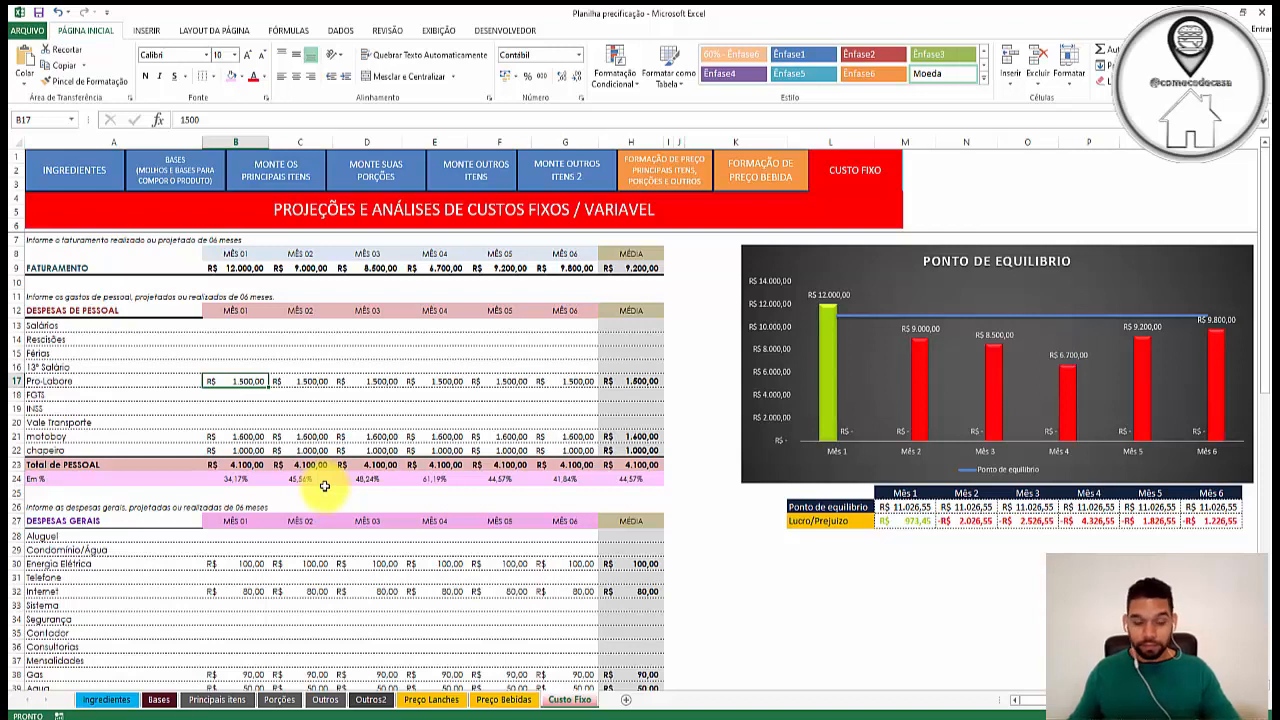
left_click(247, 437)
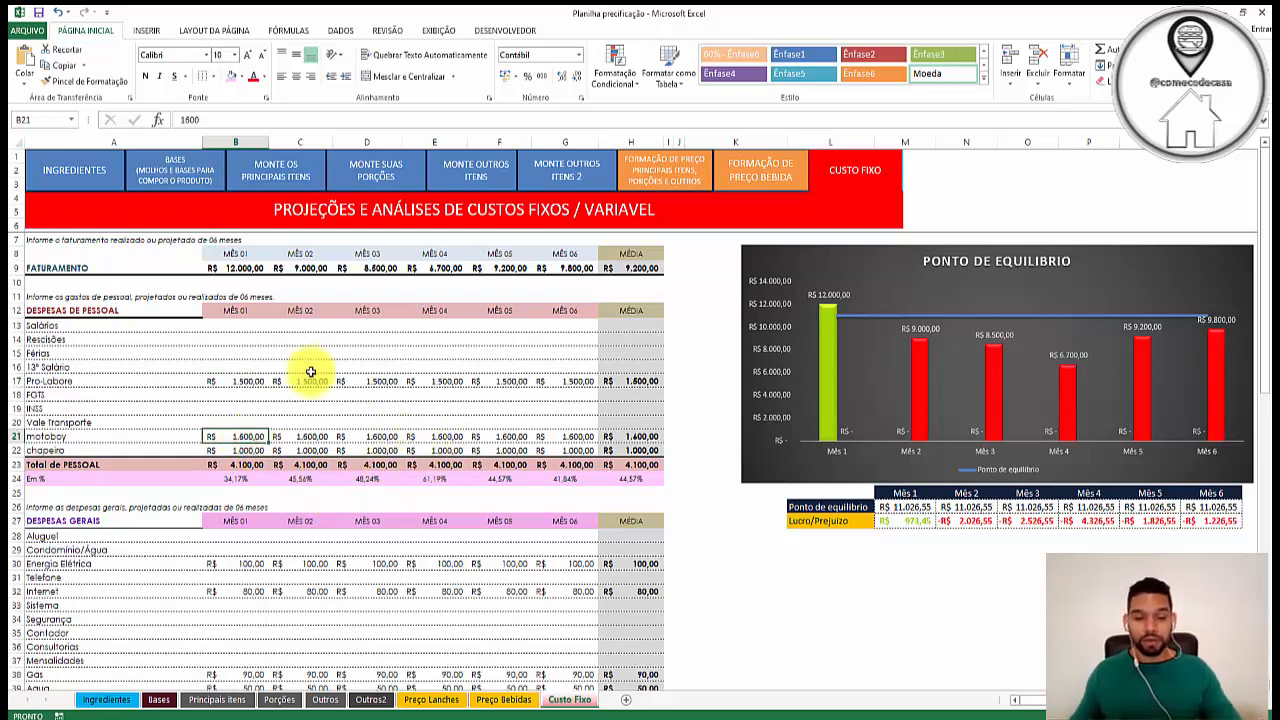
left_click(255, 434)
left_click_drag(255, 434, 571, 437)
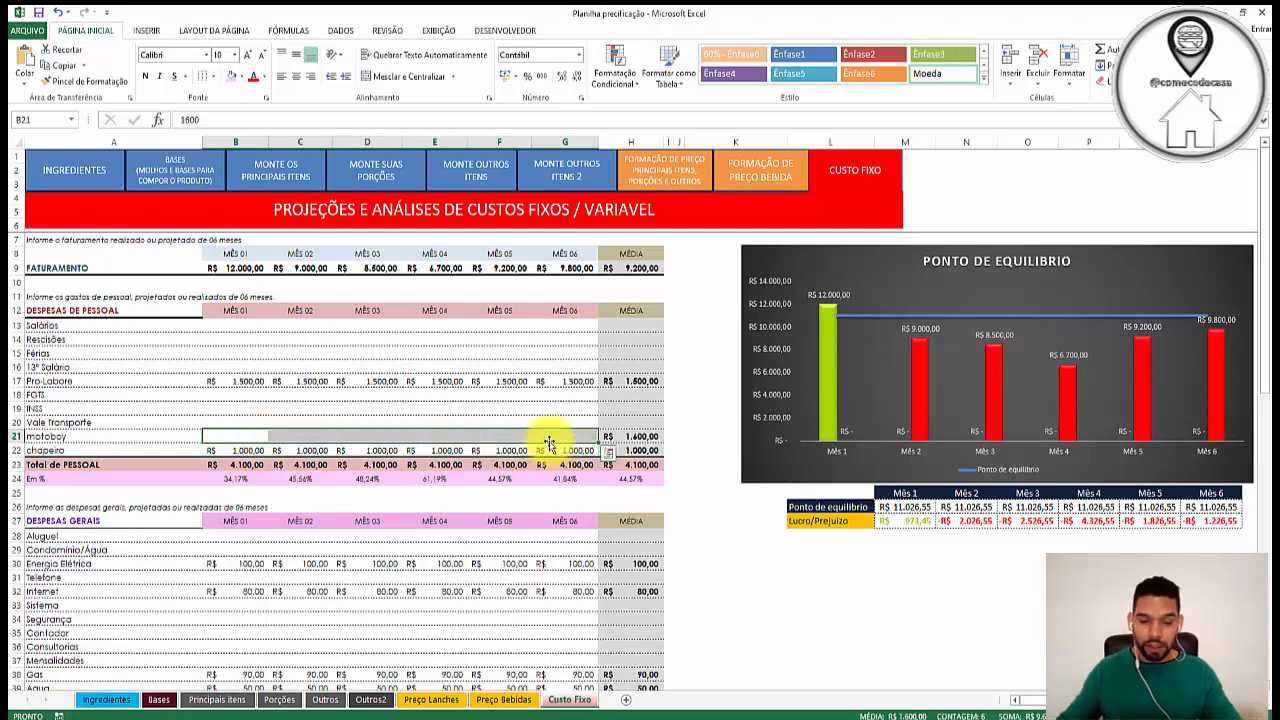
key("Delete")
left_click(452, 368)
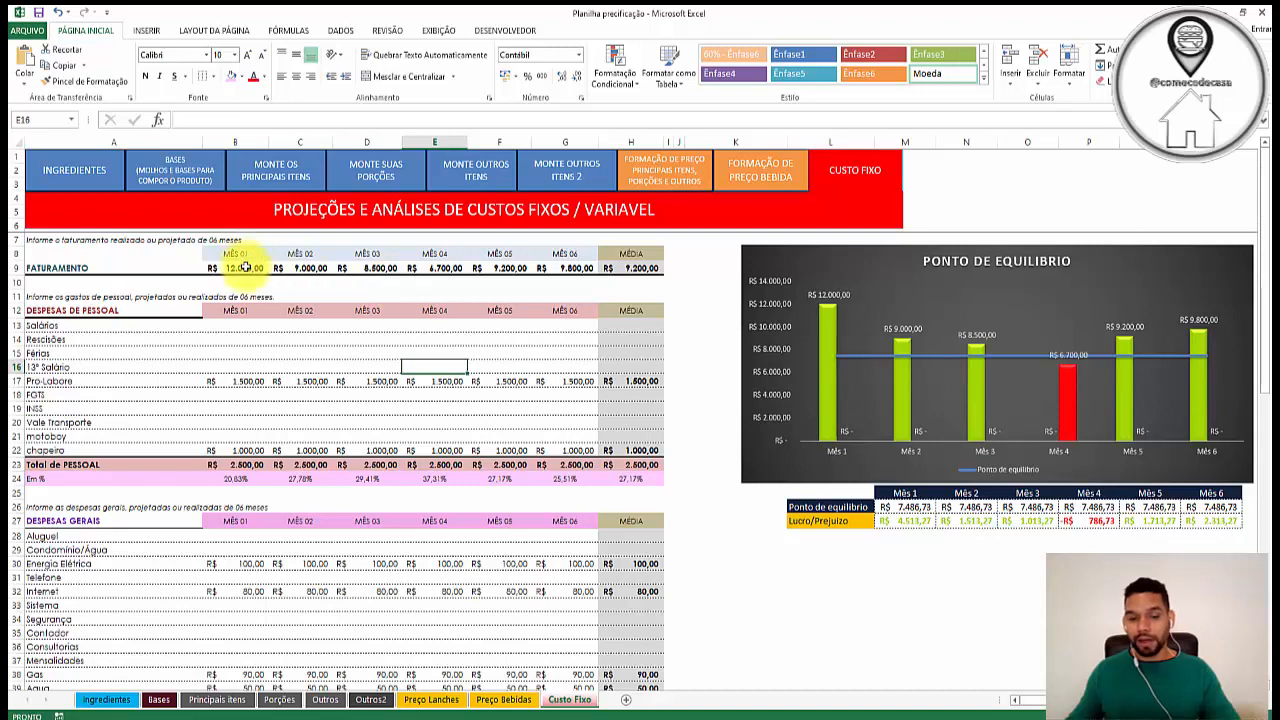
left_click_drag(249, 267, 577, 283)
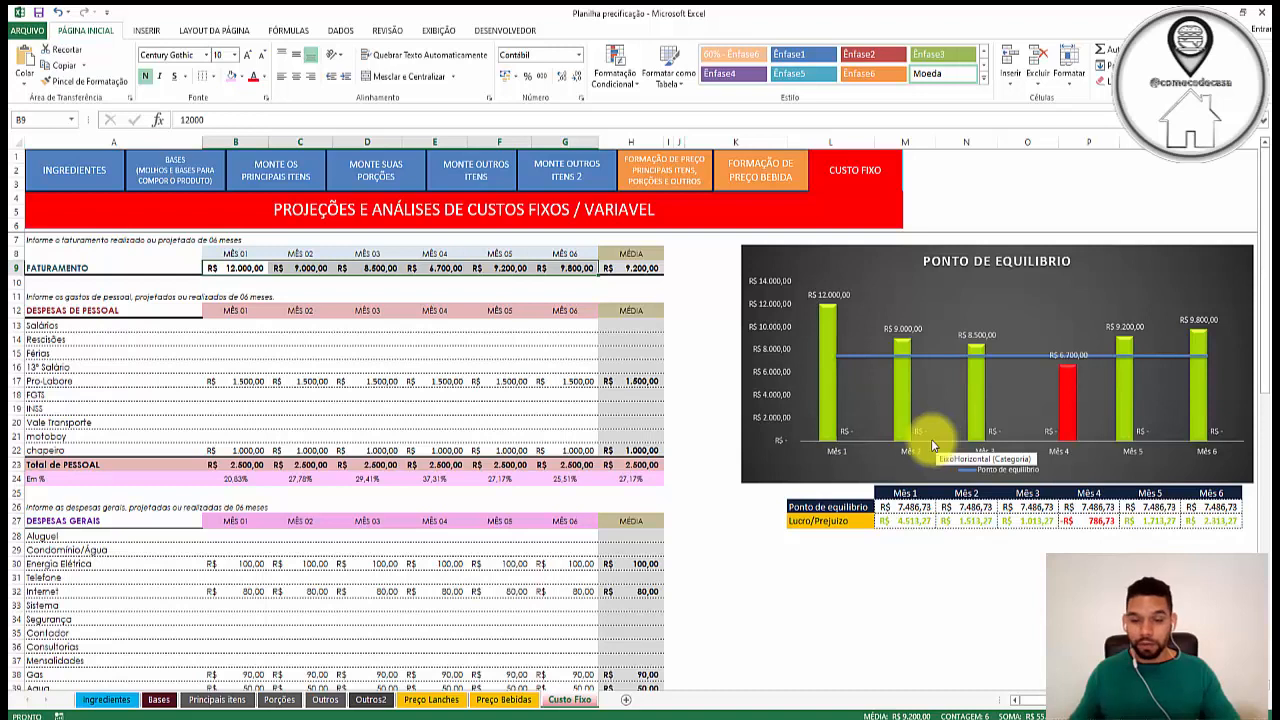
Step: Review Coca Cola 310 ml's recalculated suggested price and profit, practiced price and LUCRO R$, and LUCRO ZERO on the drinks pricing sheet
left_click(765, 178)
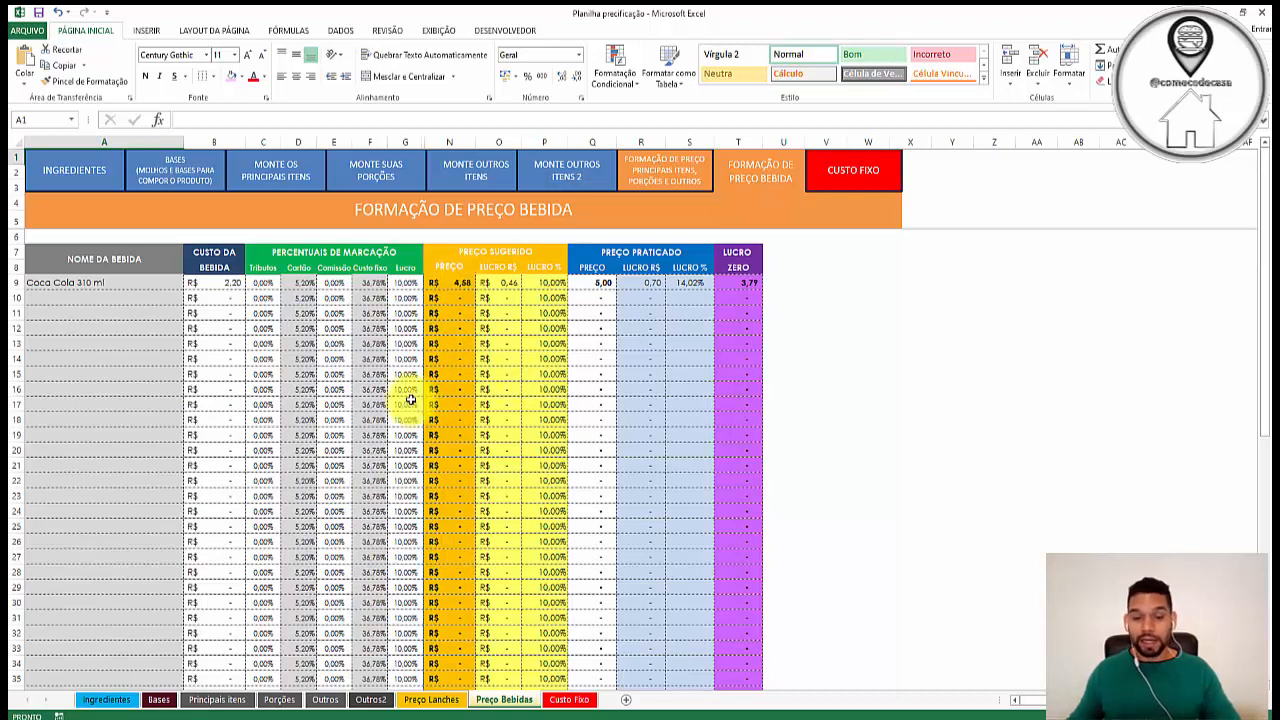
left_click(457, 283)
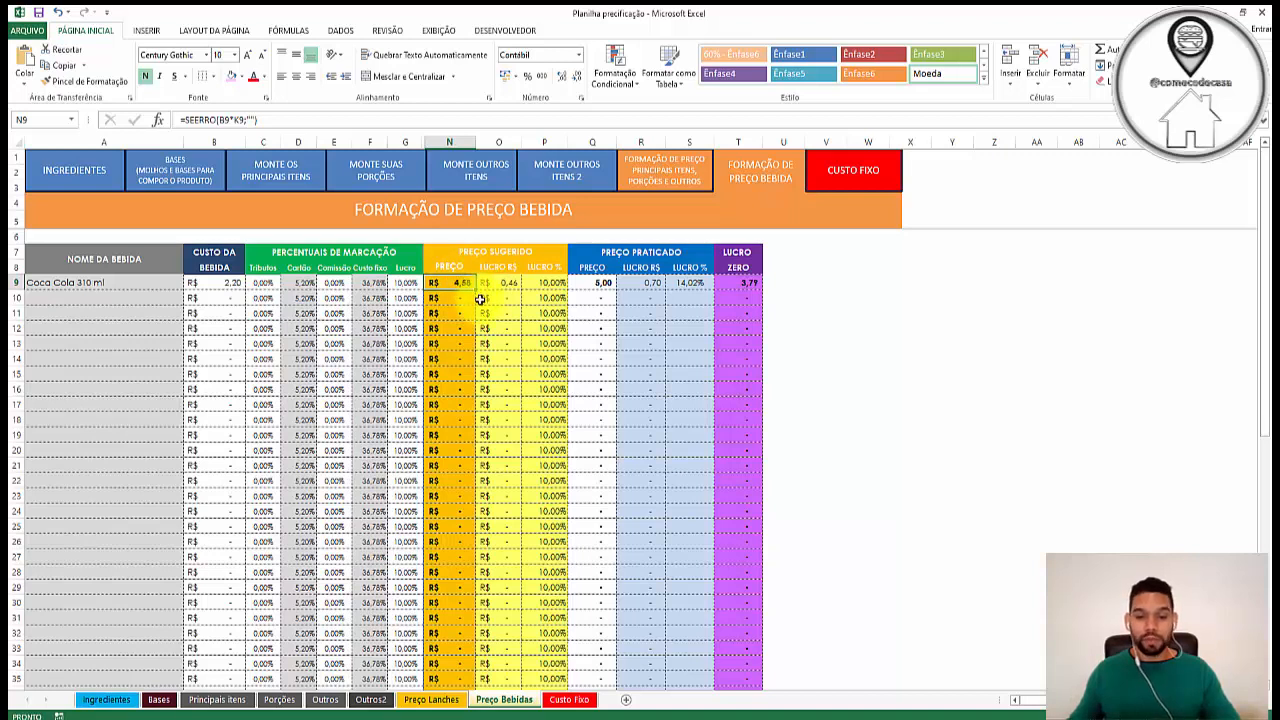
left_click(405, 283)
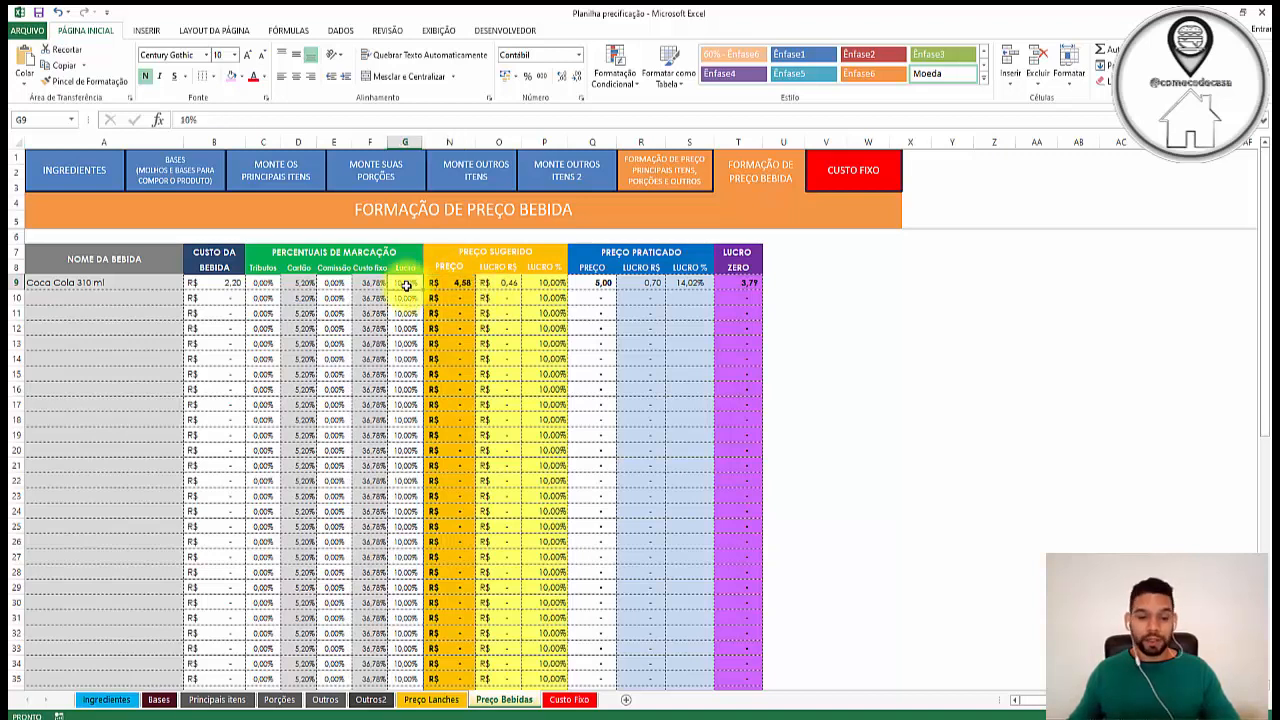
left_click(524, 283)
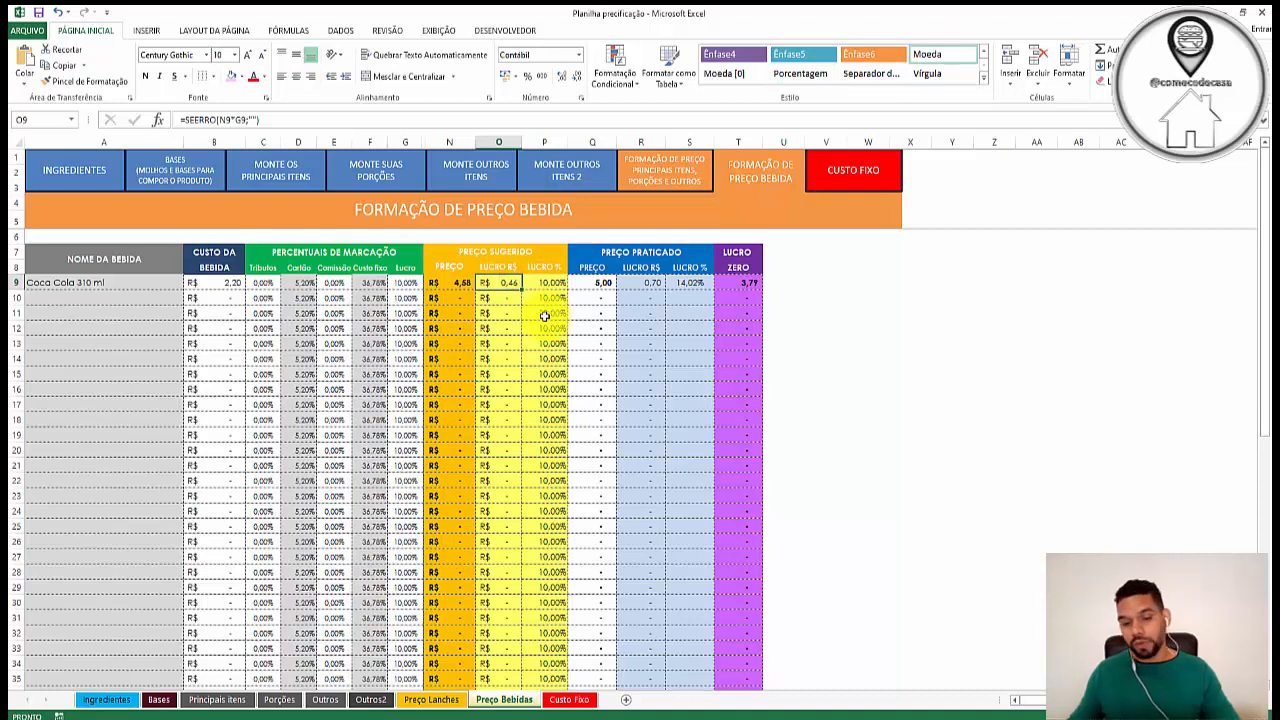
left_click(545, 283)
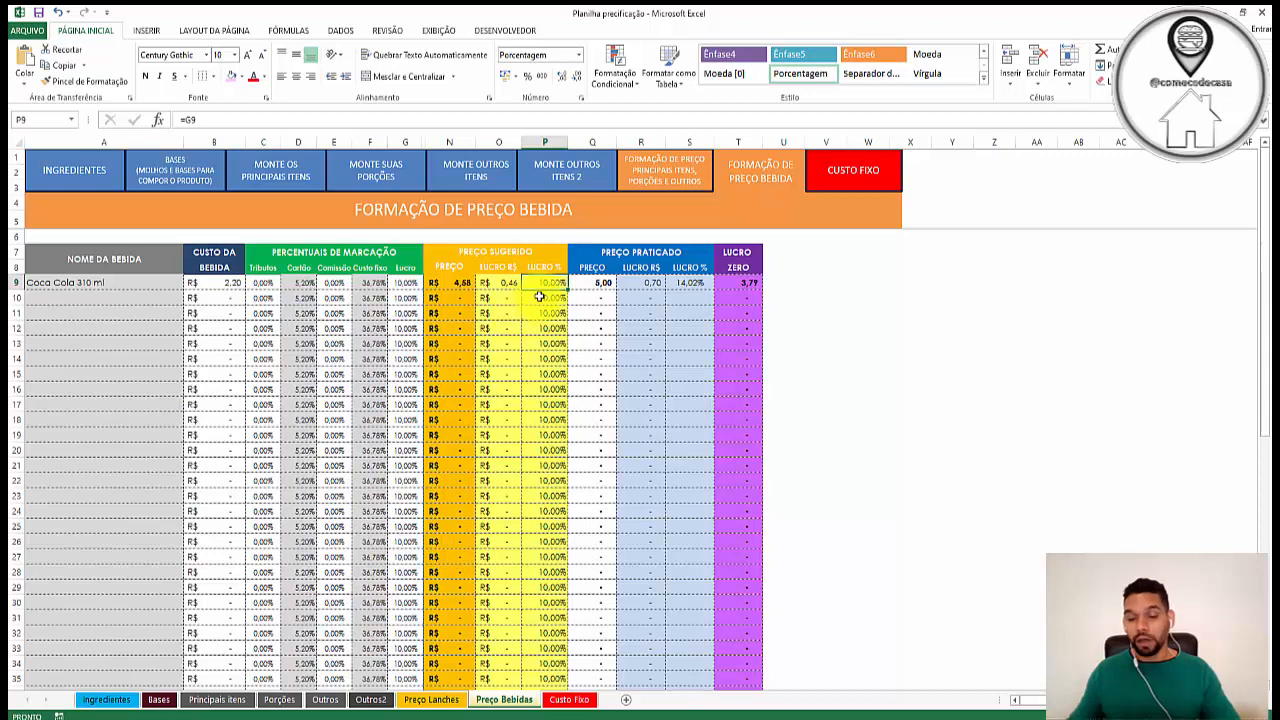
left_click(578, 283)
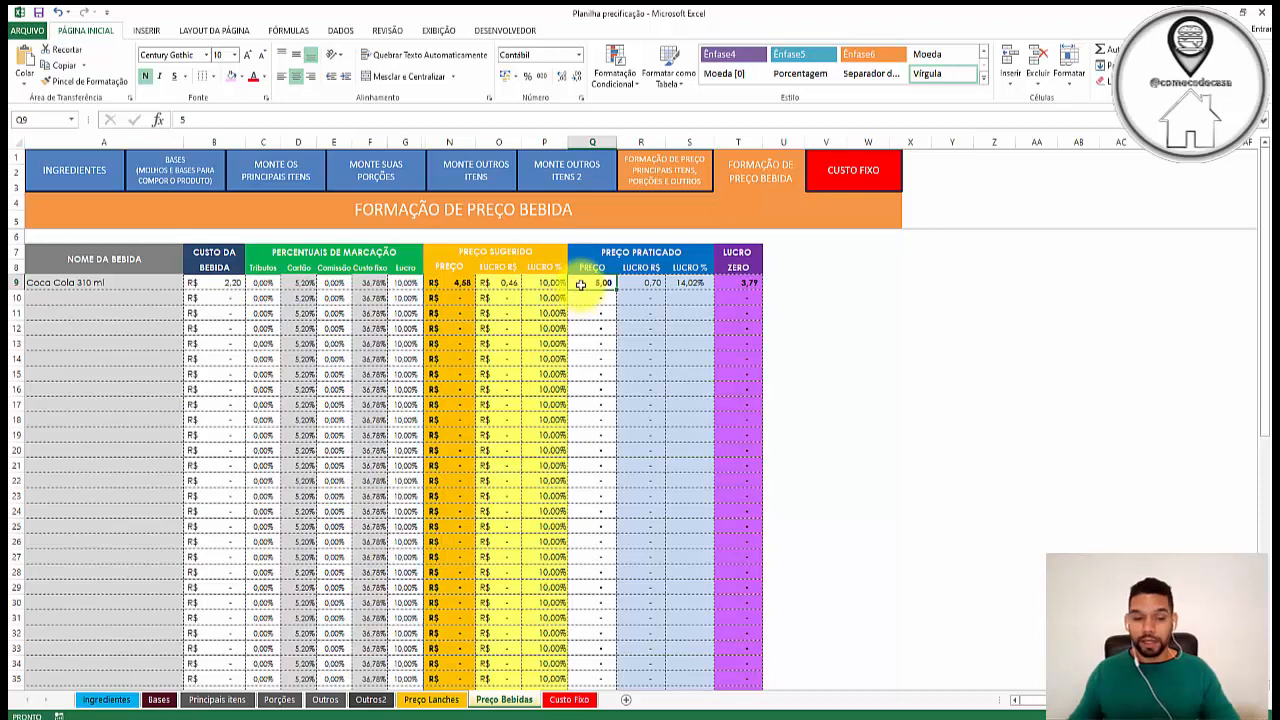
left_click(631, 285)
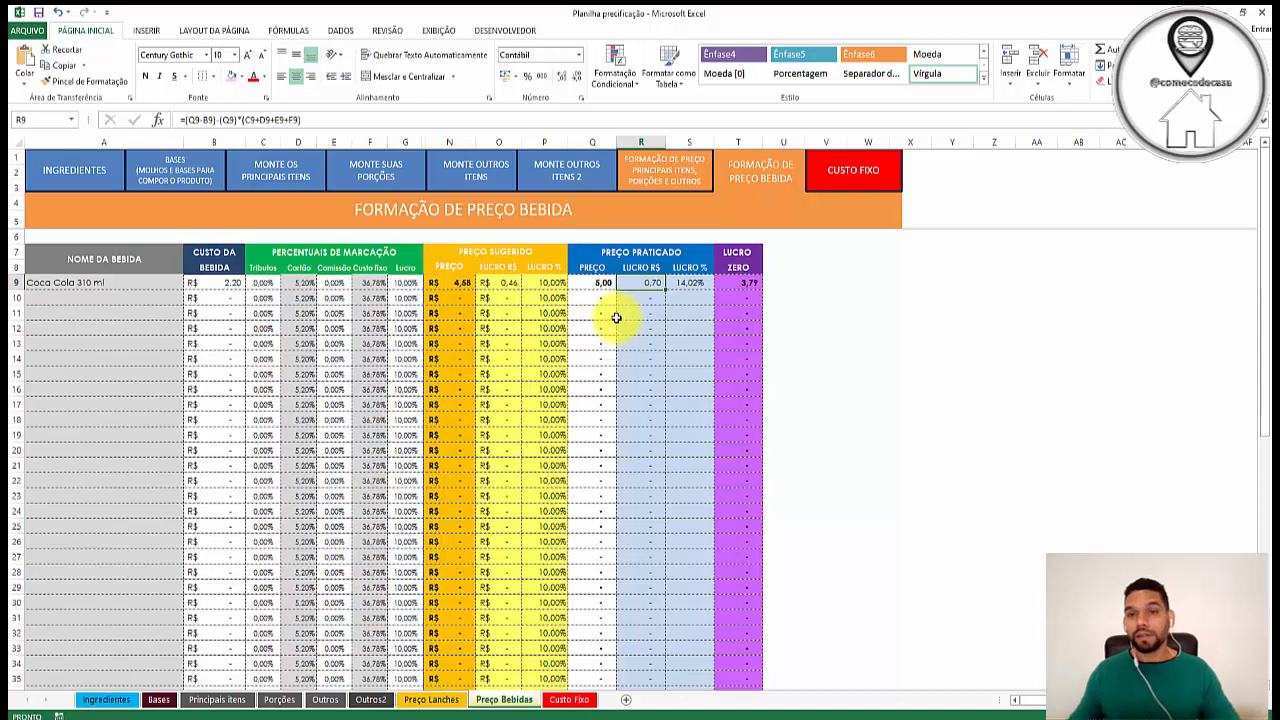
left_click(745, 283)
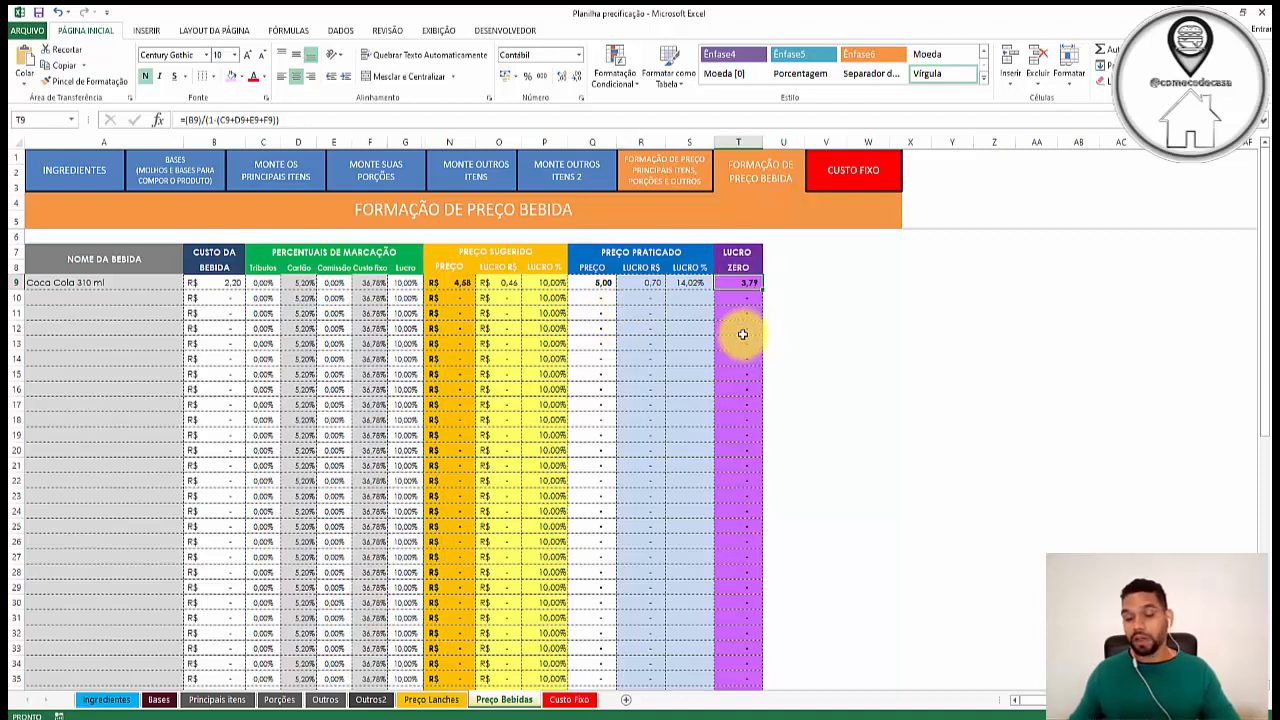